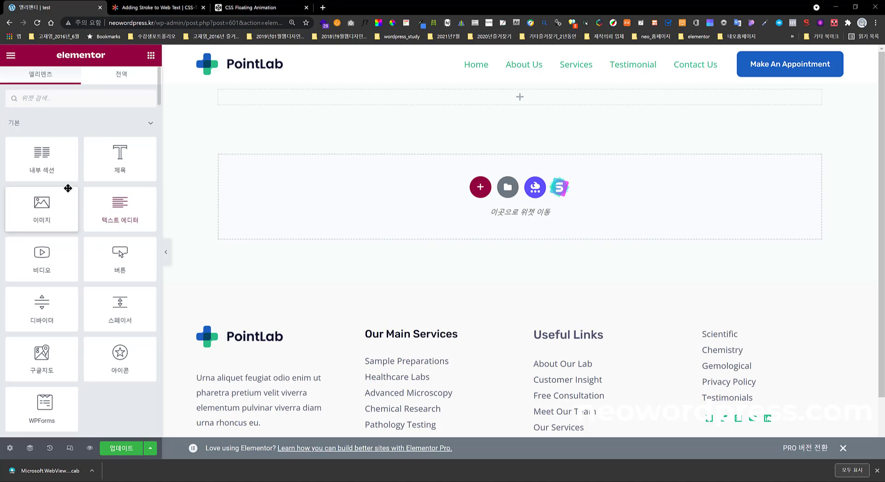
Step: Look through the available widgets, collapsing the Pro category on the way
scroll(133, 233, down, 8)
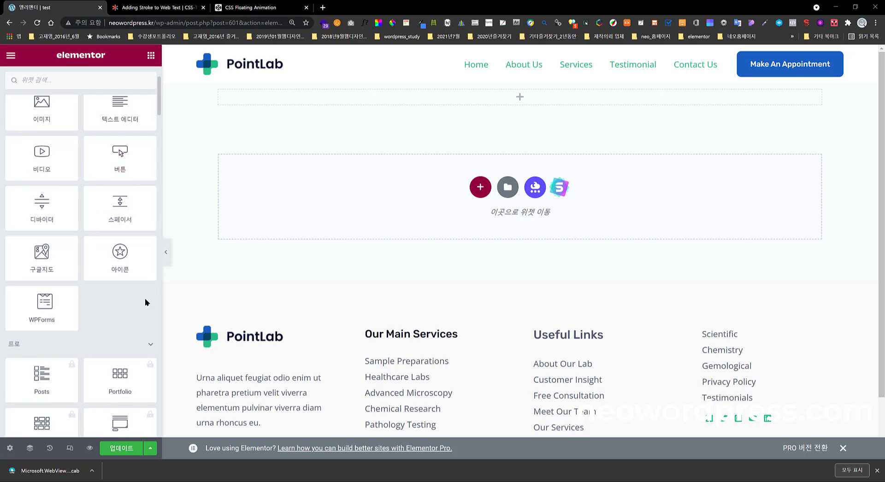
scroll(115, 232, up, 8)
scroll(92, 299, down, 10)
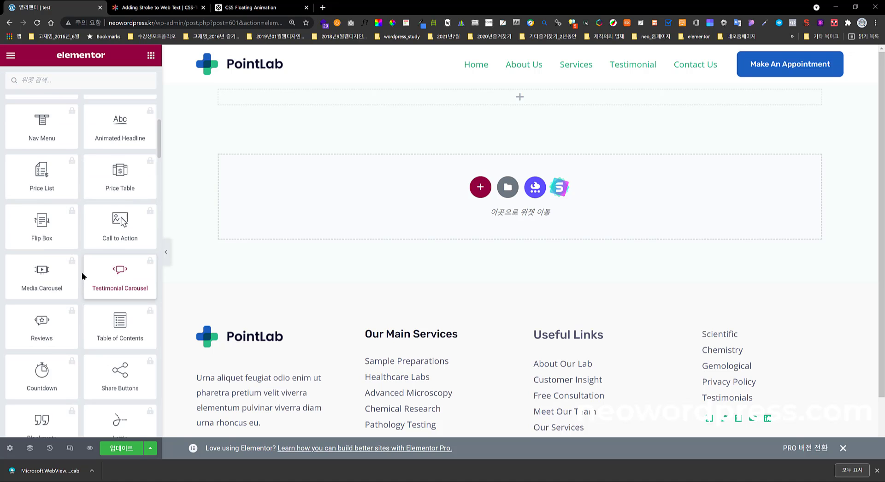
scroll(83, 257, up, 7)
click(81, 251)
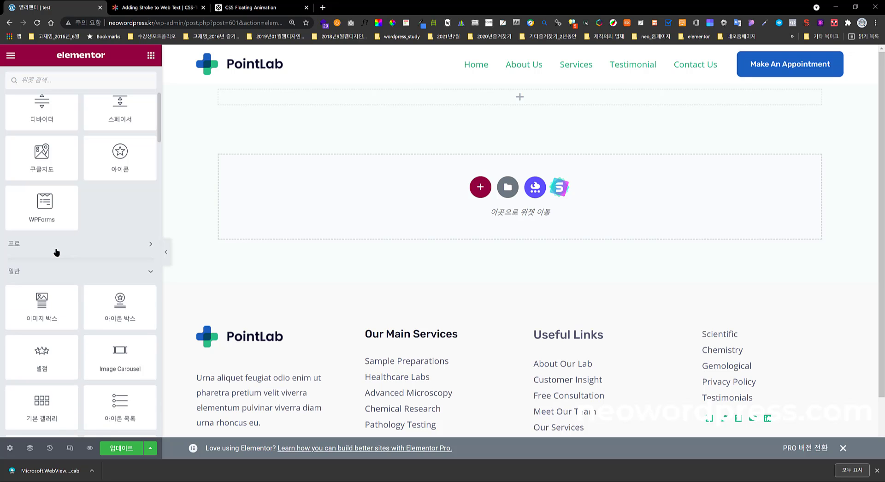
scroll(109, 226, down, 6)
scroll(109, 225, down, 5)
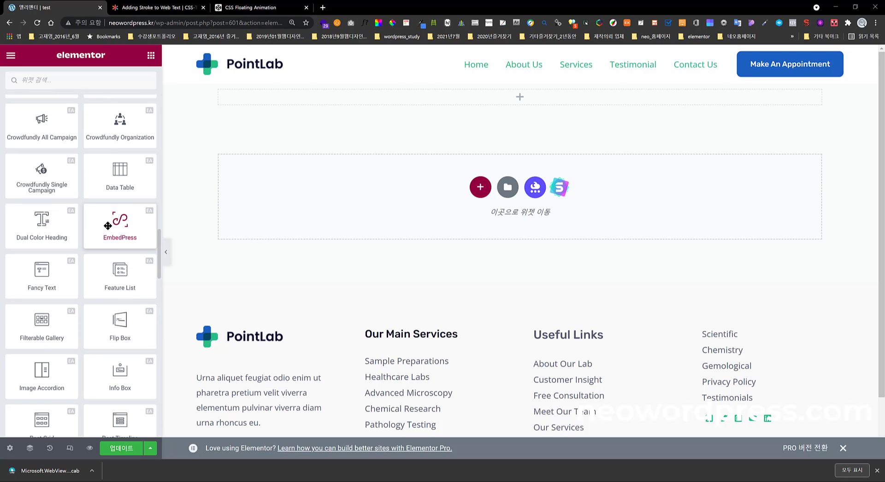
scroll(134, 137, up, 15)
Step: Add a heading widget to the empty section and open its custom CSS settings
drag(133, 137, 319, 107)
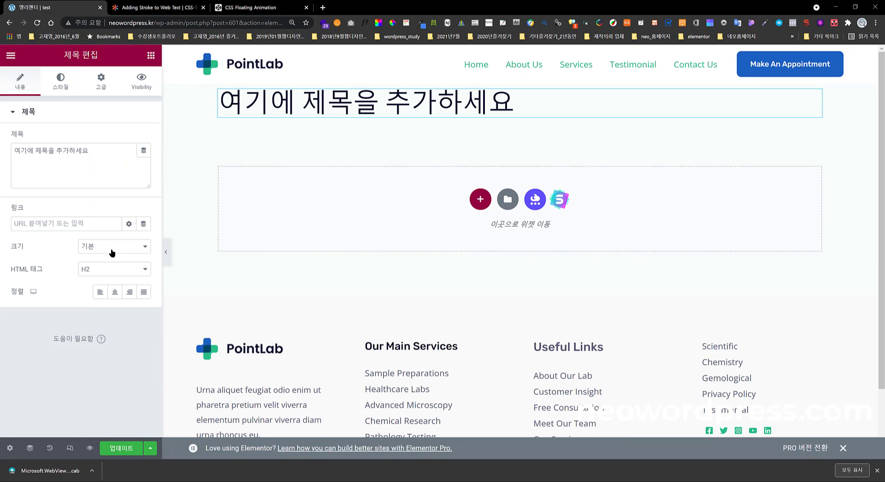
click(102, 81)
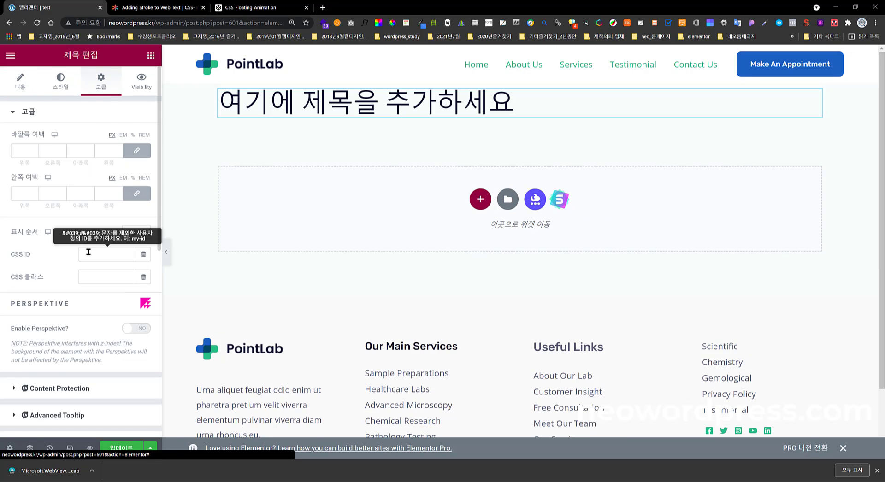
scroll(88, 245, down, 10)
click(78, 363)
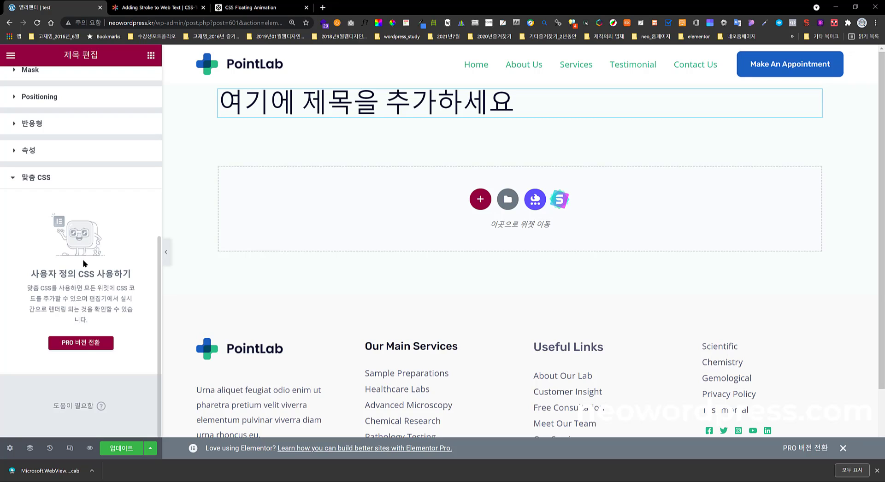
Step: Delete the section containing the heading and leave the editor without saving the changes
mouse_move(520, 79)
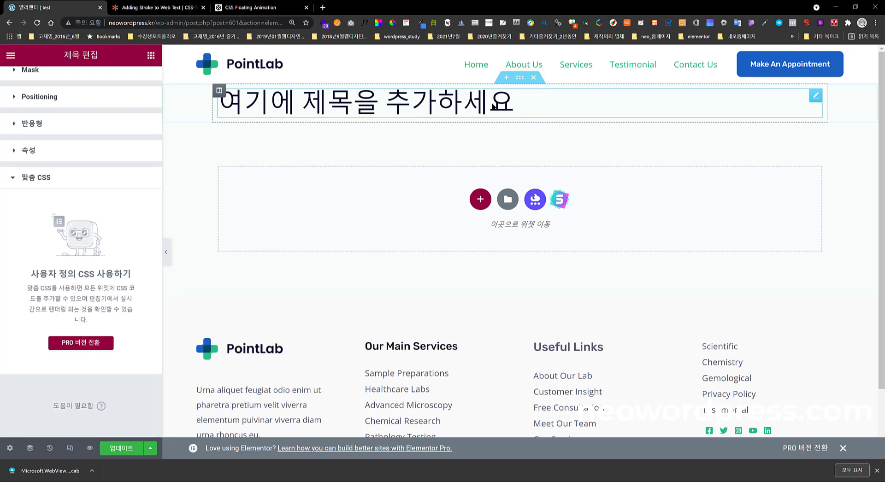
click(533, 78)
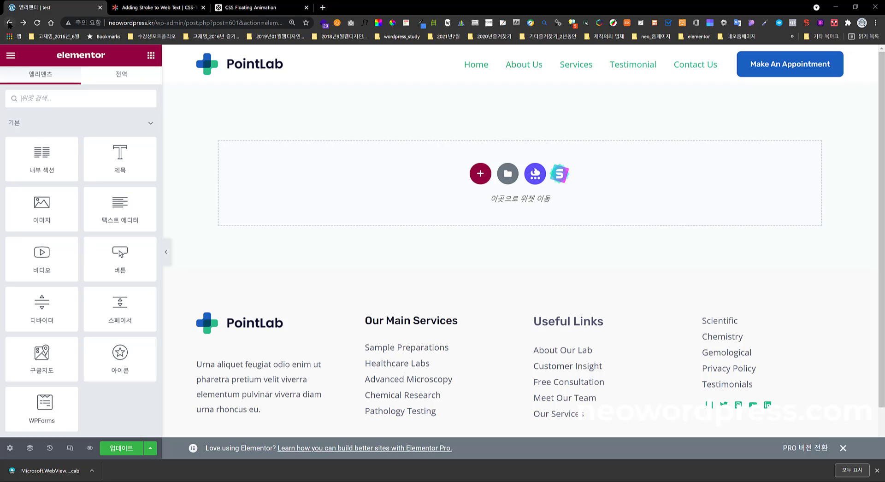
click(9, 23)
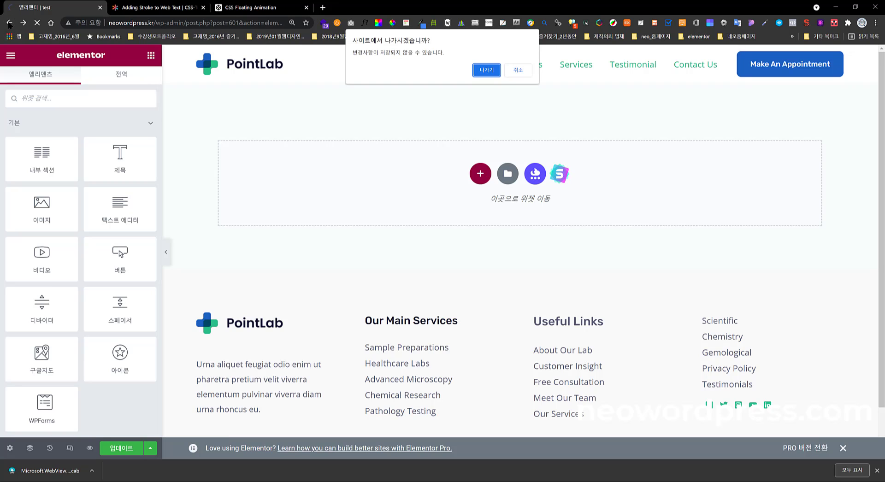
click(488, 71)
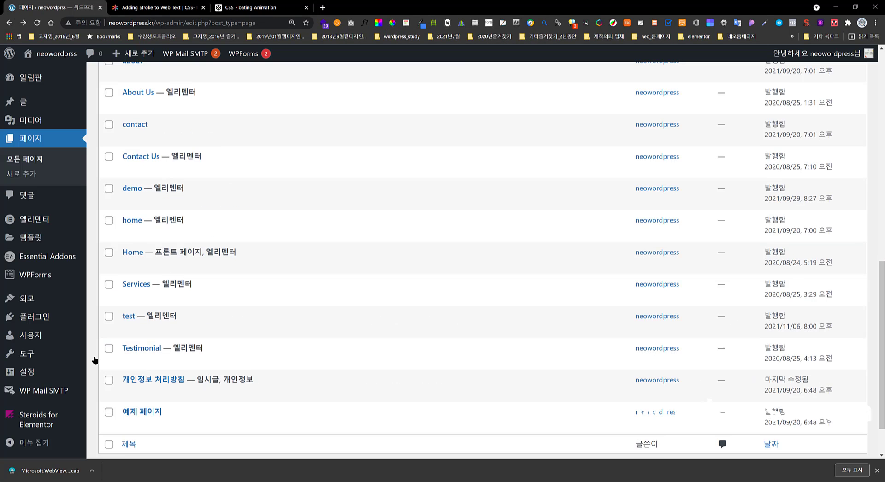
Step: Open the page for adding new plugins and search for "master addon"
mouse_move(55, 322)
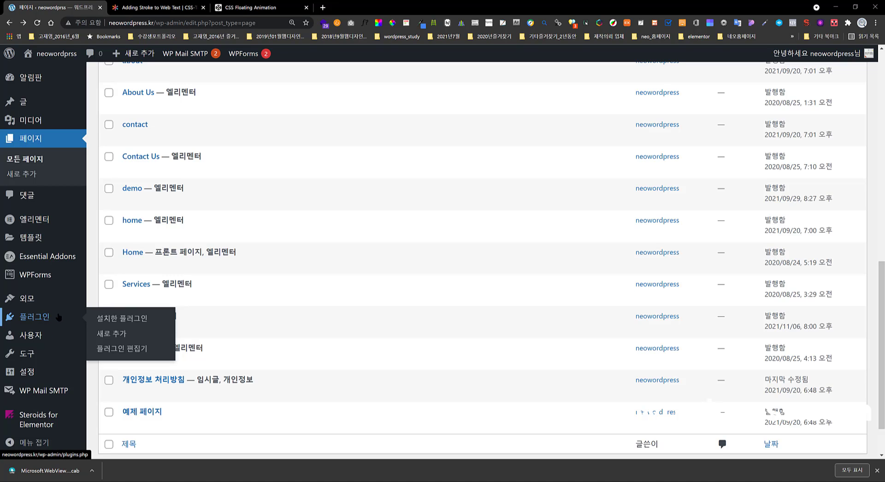
click(122, 338)
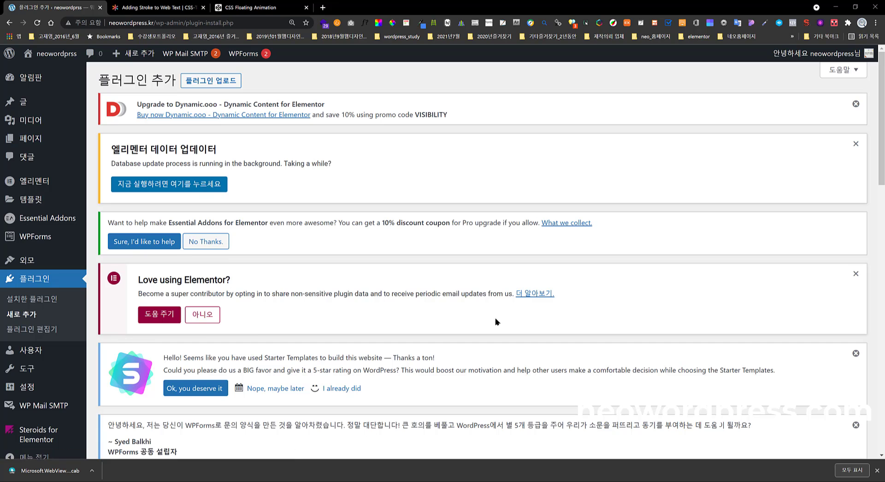
scroll(484, 318, down, 5)
click(752, 310)
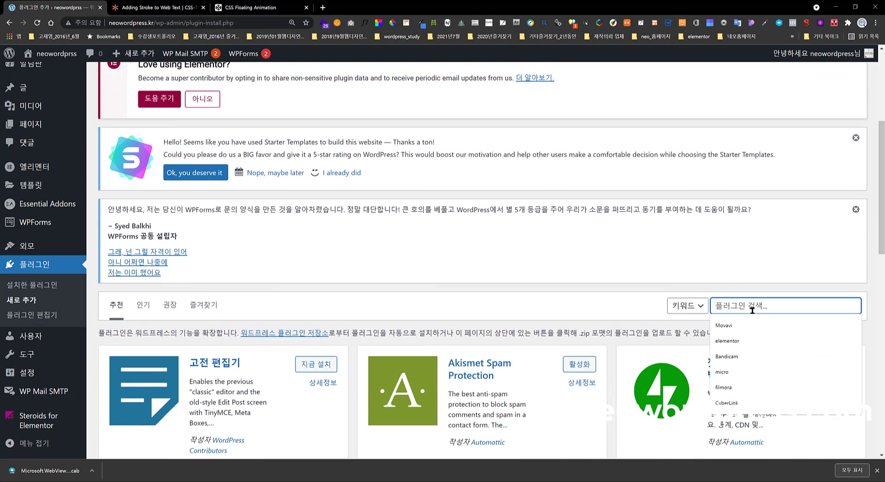
text(mas)
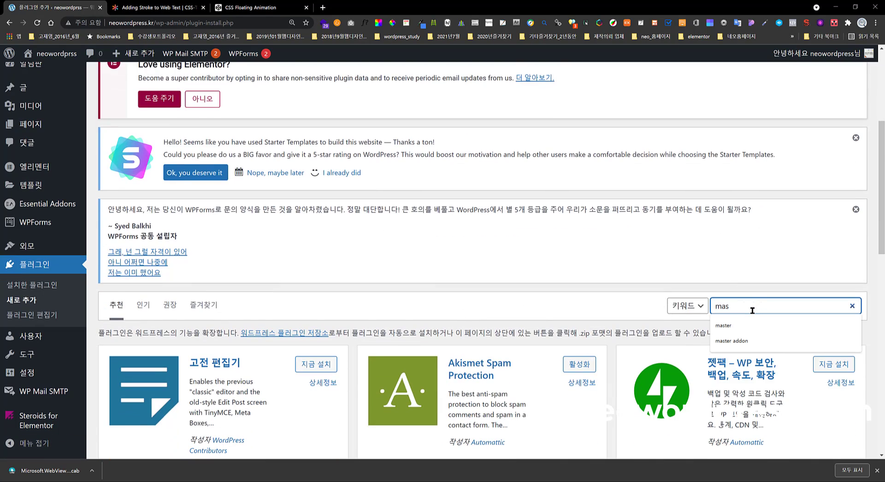
text(ter)
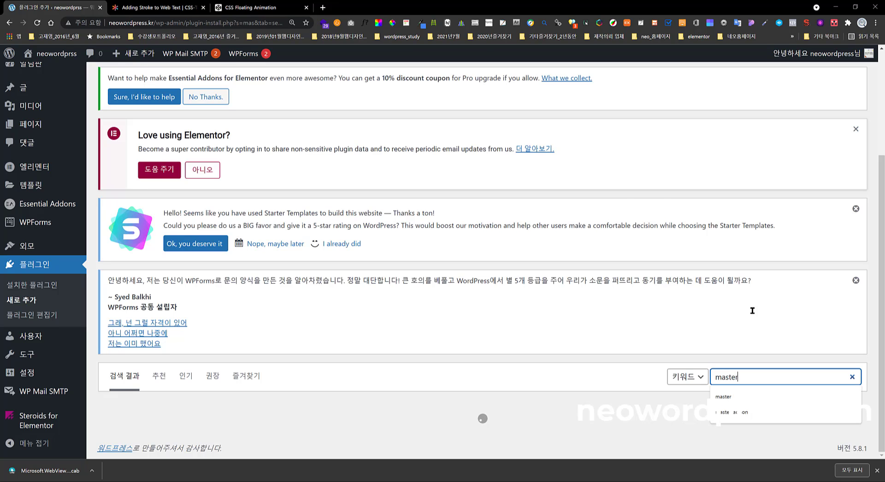
text( addon)
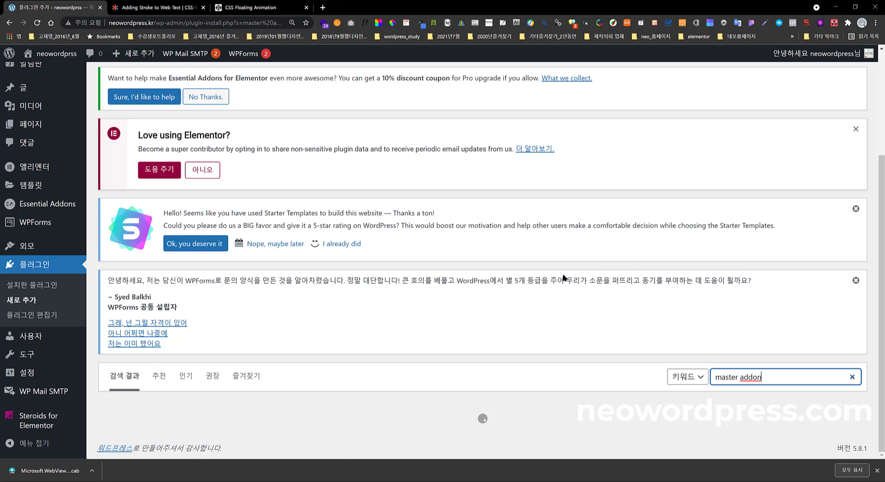
scroll(499, 344, down, 2)
scroll(499, 344, down, 3)
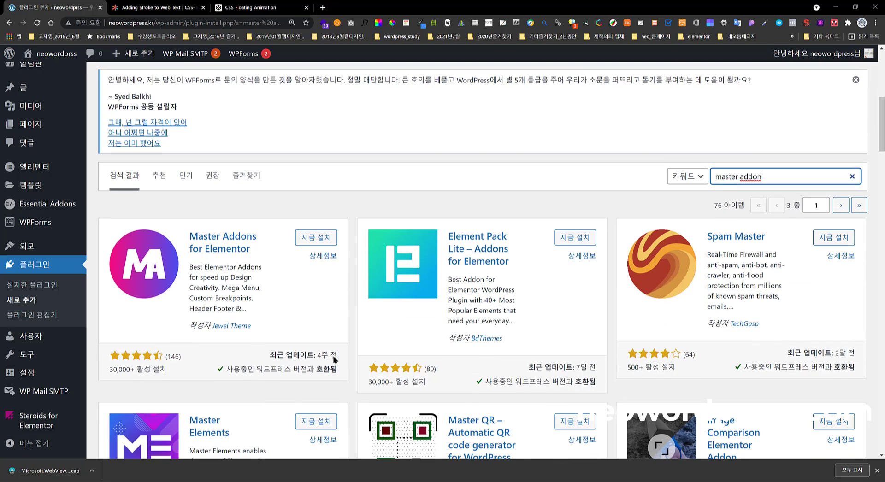
Step: Install and activate the Master Addons for Elementor plugin, skipping its opt-in to notifications and tracking
click(313, 240)
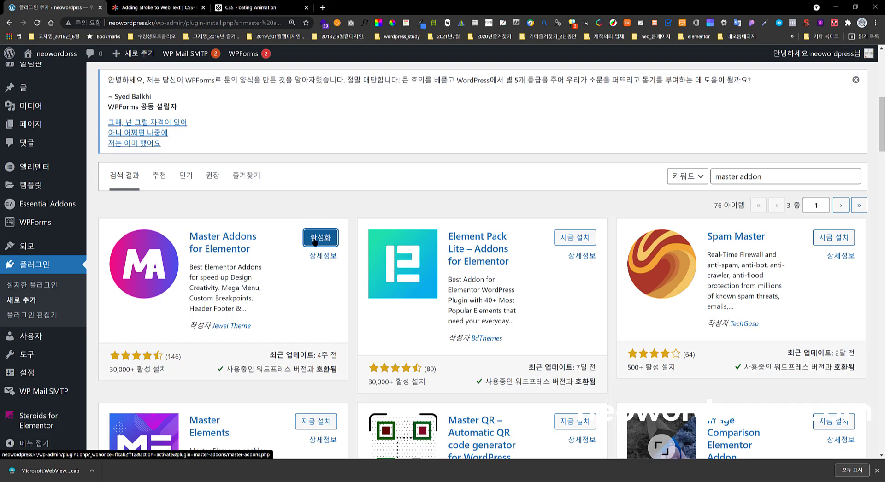
click(320, 240)
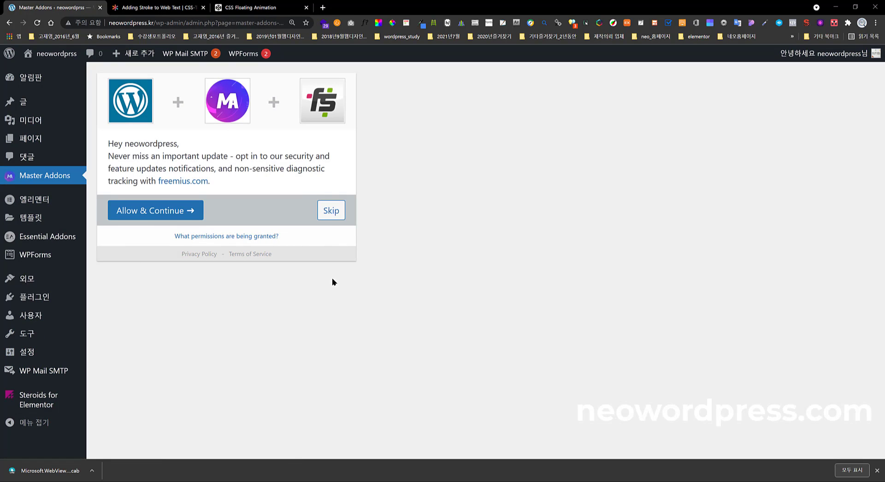
click(330, 211)
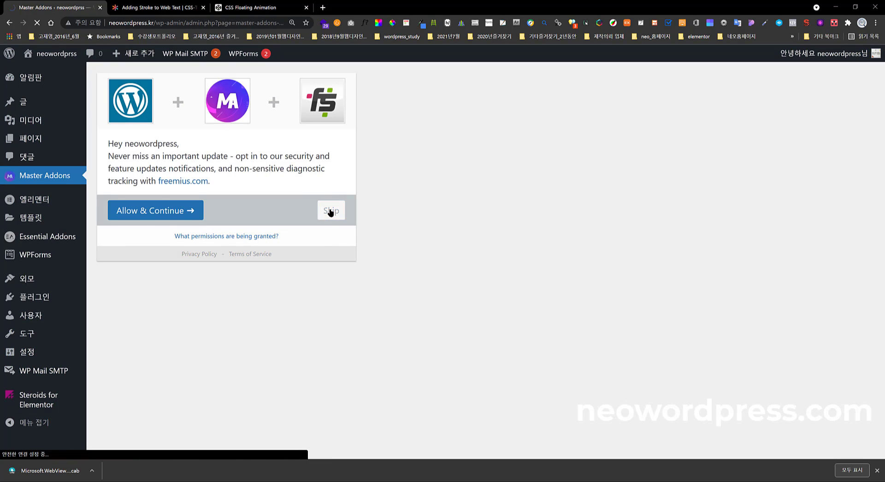
Step: Review which content elements are enabled in the Addons settings of Master Addons
scroll(313, 325, down, 2)
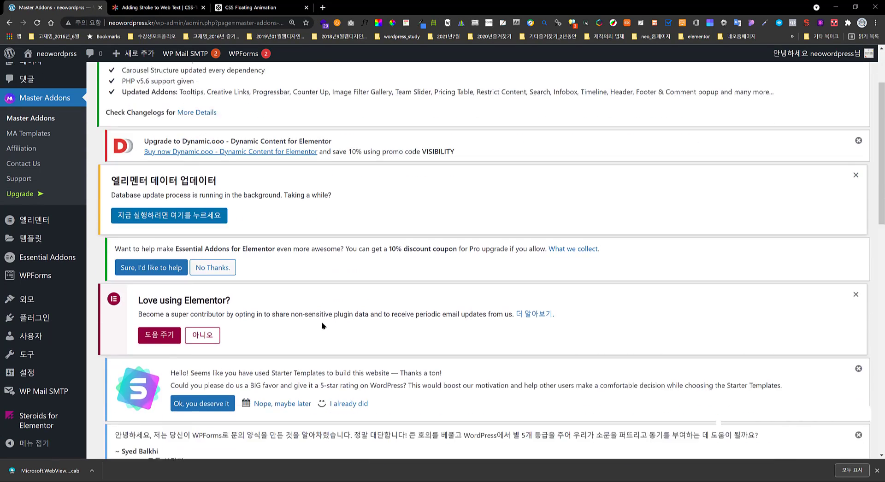
scroll(322, 322, down, 10)
scroll(203, 188, up, 1)
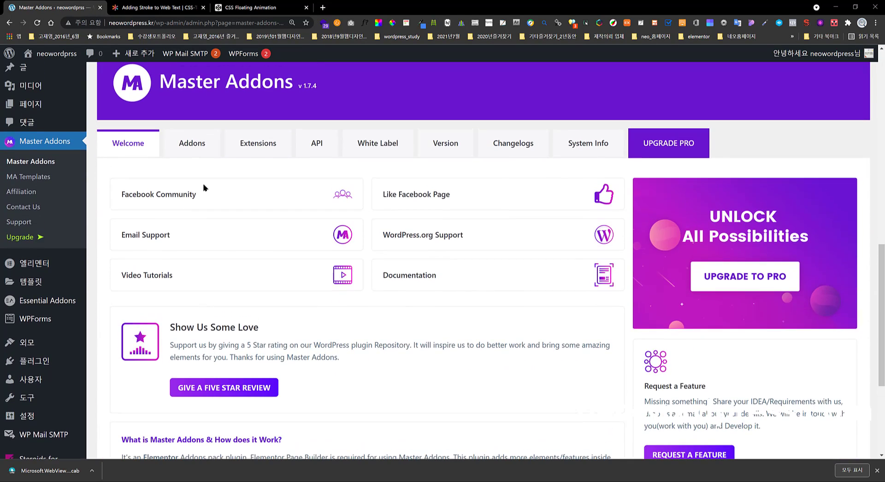
click(199, 152)
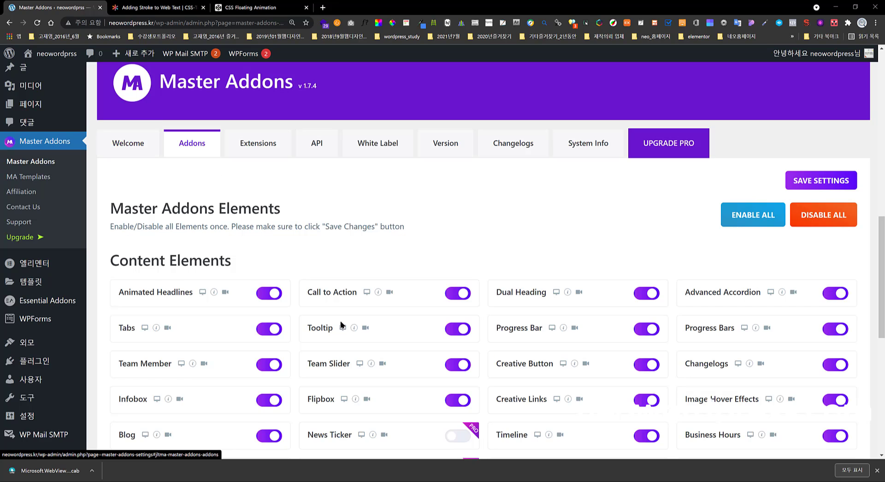
scroll(460, 318, down, 3)
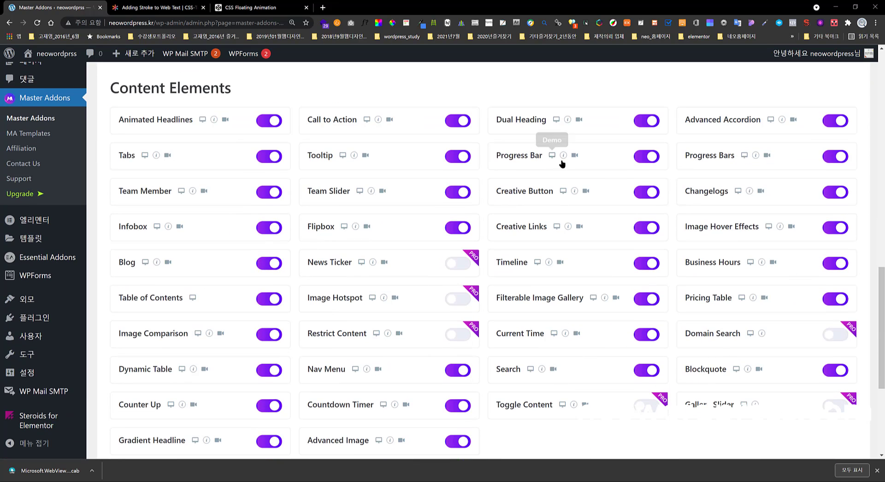
scroll(285, 256, up, 3)
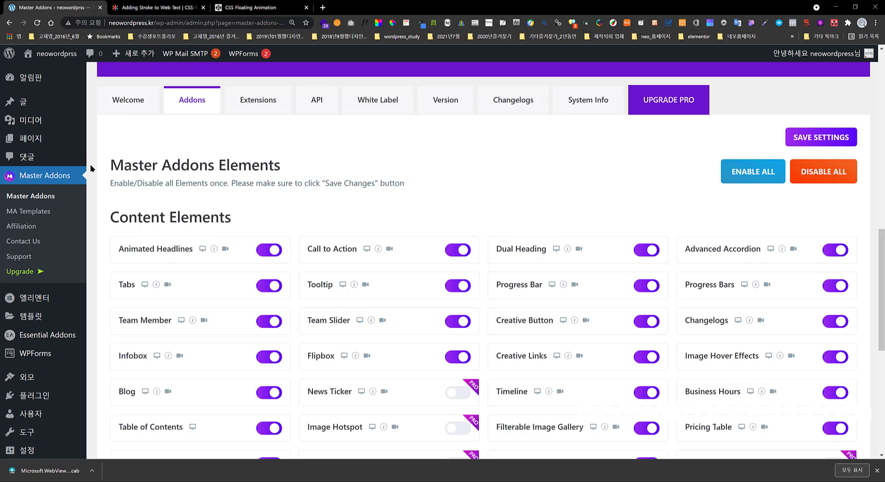
Step: View the test page from the list of all pages and open it for editing in Elementor
mouse_move(32, 139)
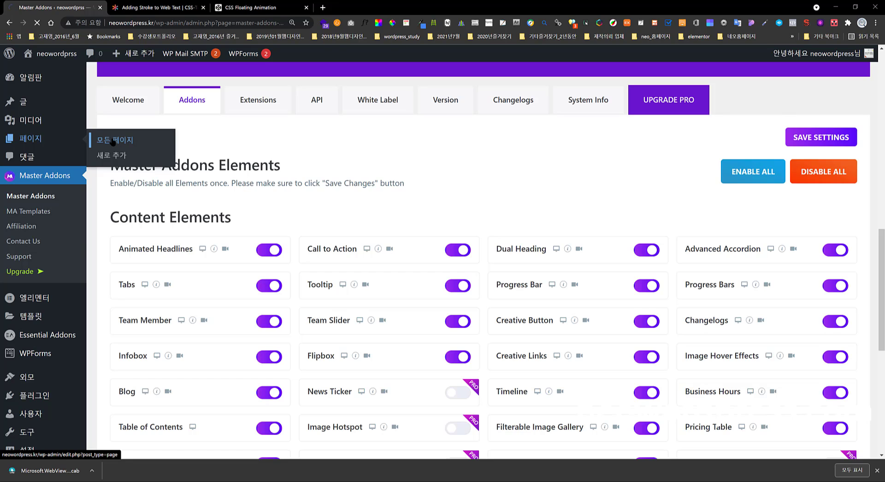
scroll(168, 210, down, 10)
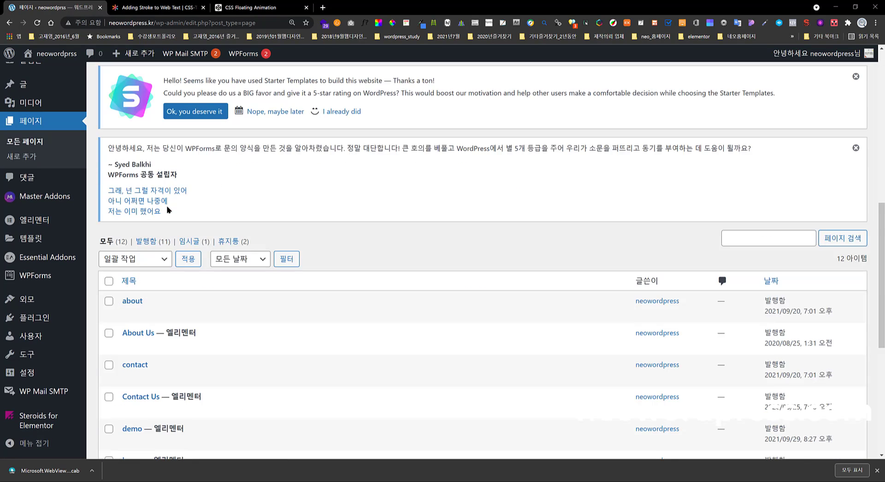
scroll(169, 210, down, 5)
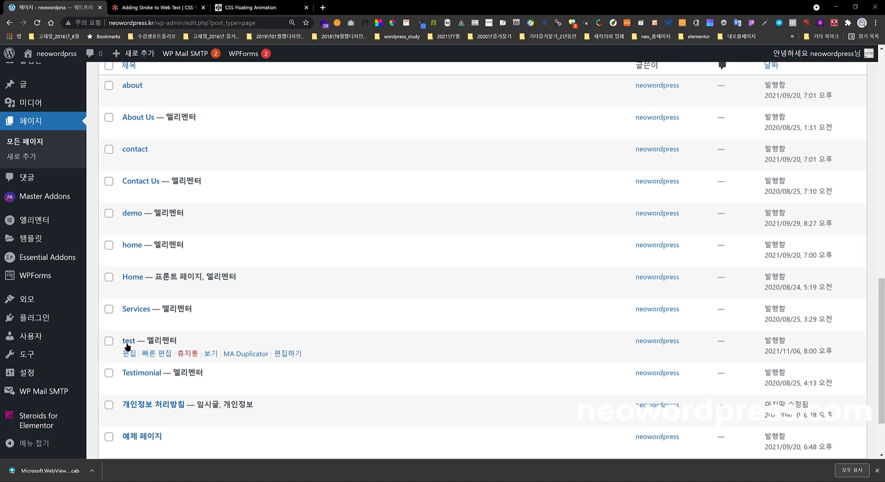
click(210, 354)
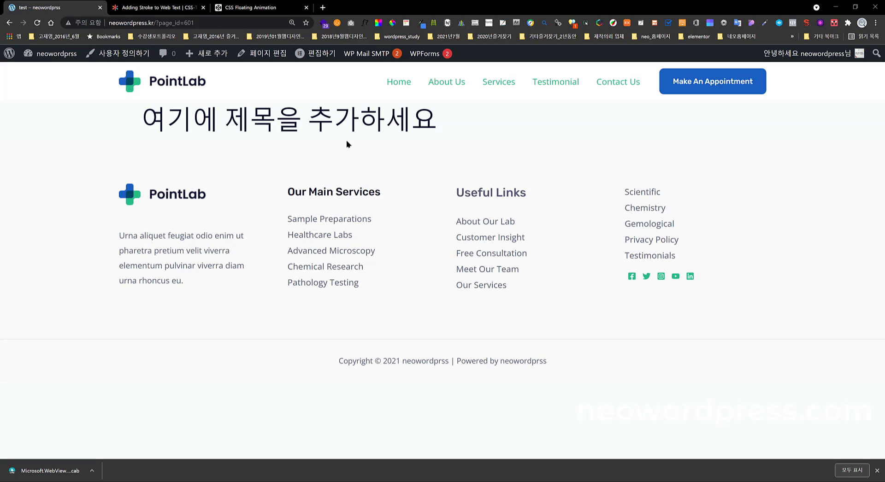
click(313, 55)
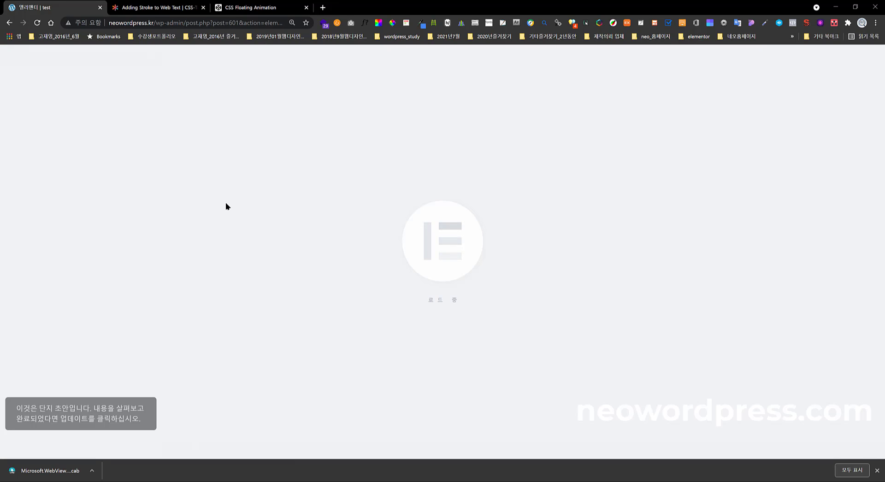
Step: Delete the empty section from the test page and update the page
scroll(187, 221, down, 2)
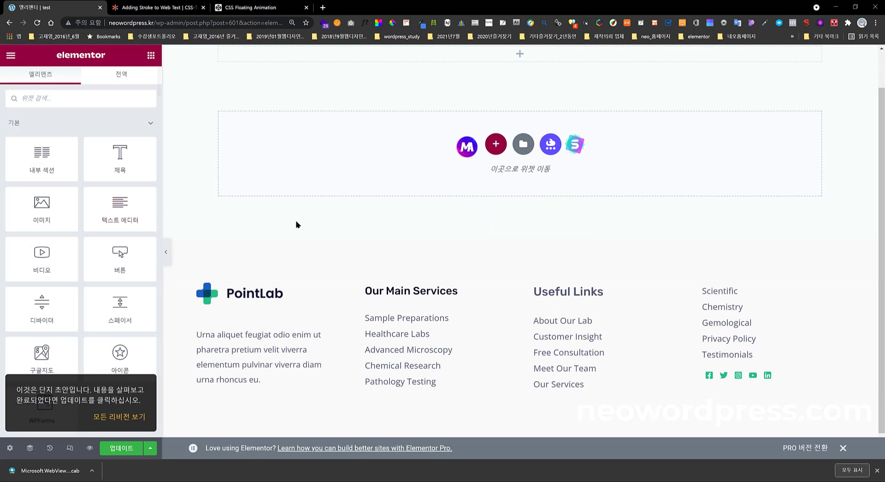
scroll(320, 137, up, 2)
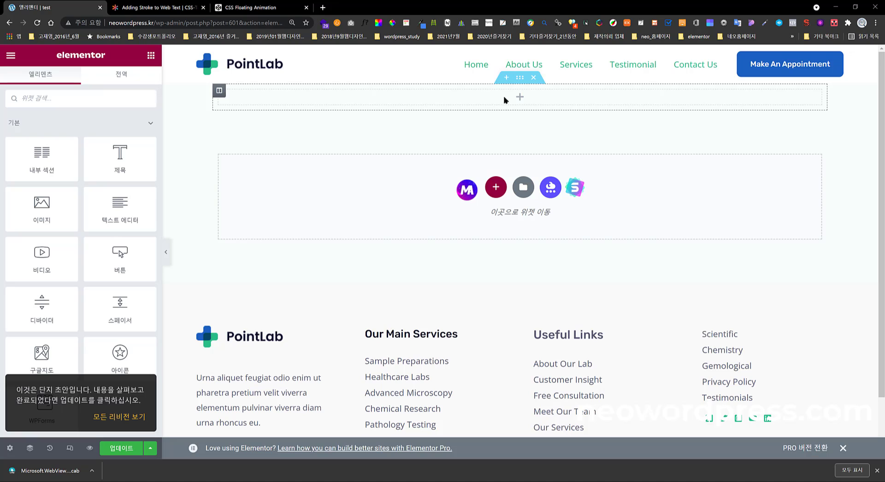
click(531, 84)
click(118, 449)
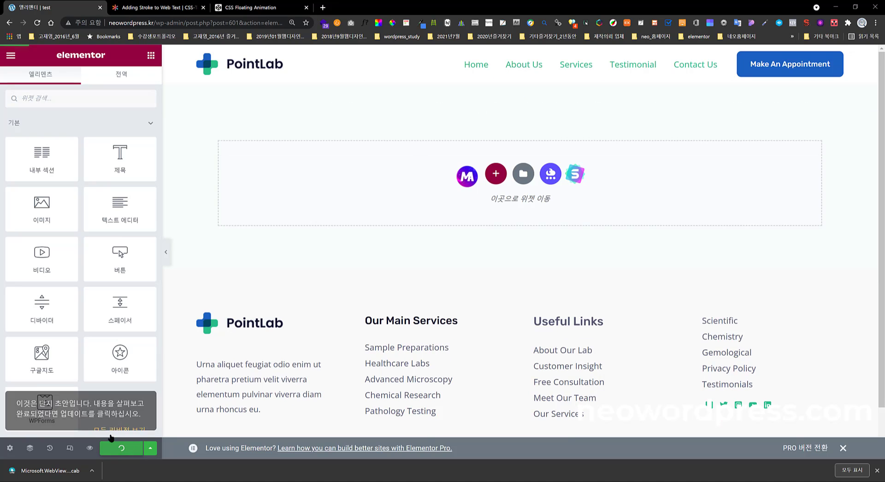
Step: Browse the widget list, examining the locked Pro widgets and the widgets offered in the Master Addons category
scroll(84, 383, down, 6)
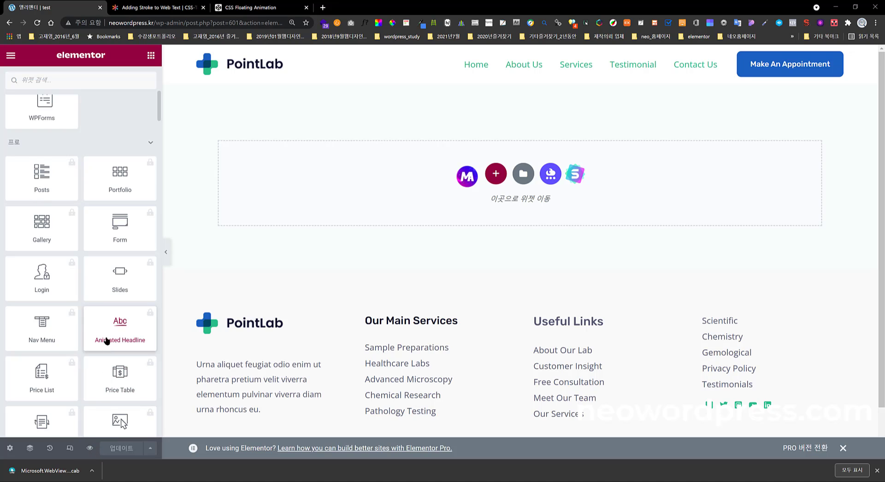
scroll(104, 323, up, 6)
scroll(83, 258, down, 9)
scroll(81, 226, up, 4)
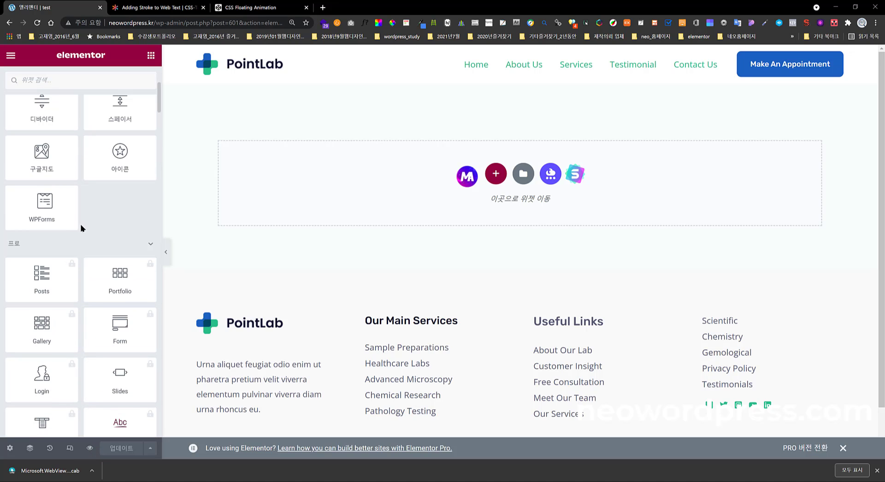
scroll(83, 245, down, 15)
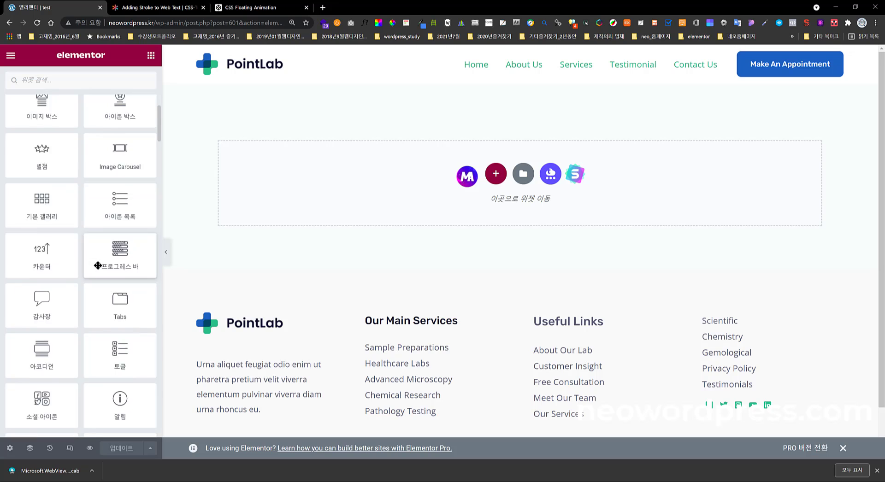
scroll(97, 261, down, 15)
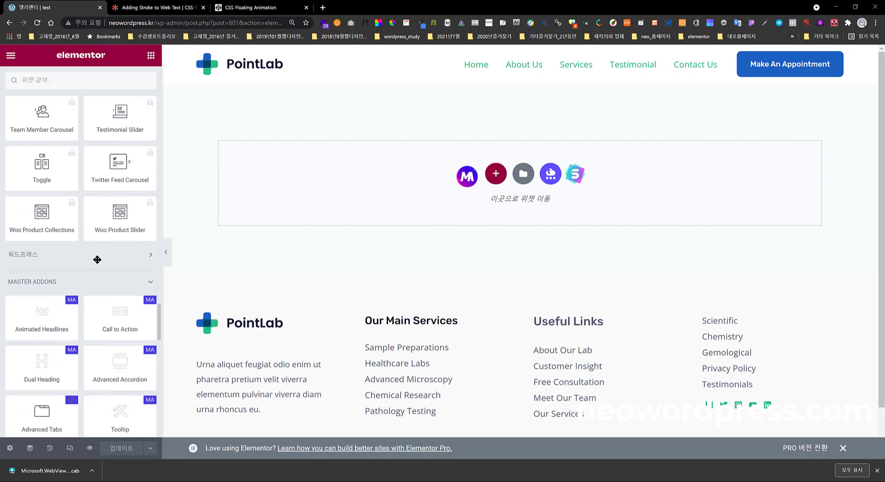
scroll(95, 258, up, 4)
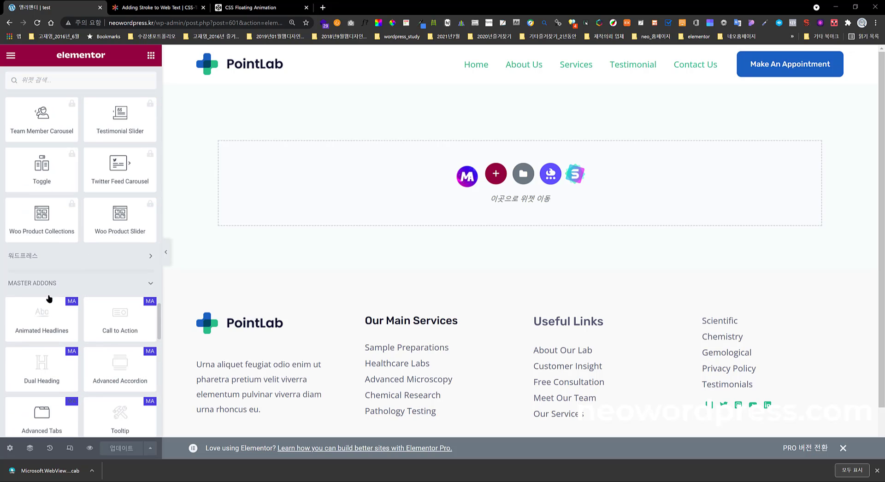
scroll(91, 308, down, 10)
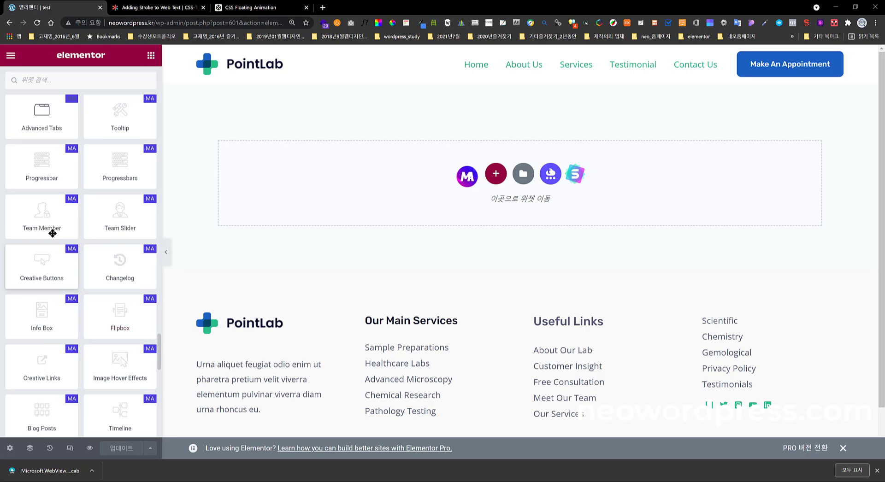
scroll(99, 392, down, 3)
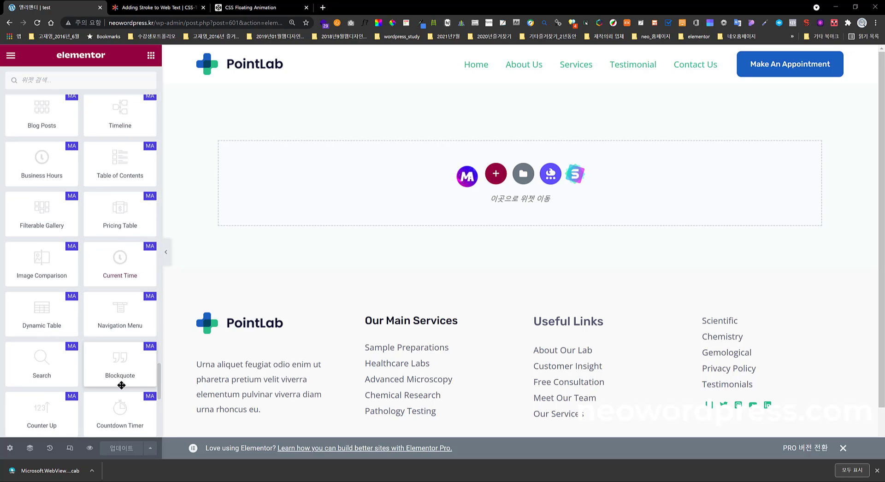
scroll(97, 327, up, 10)
scroll(99, 326, down, 15)
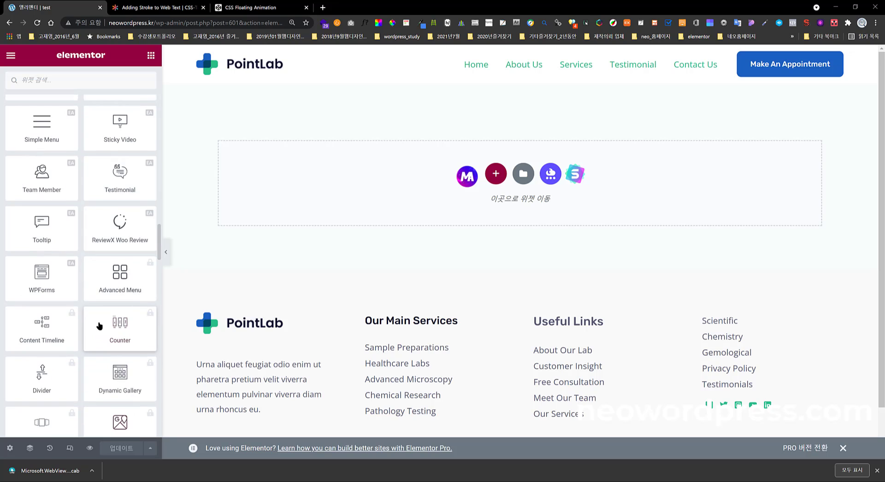
scroll(99, 322, down, 5)
scroll(99, 322, up, 20)
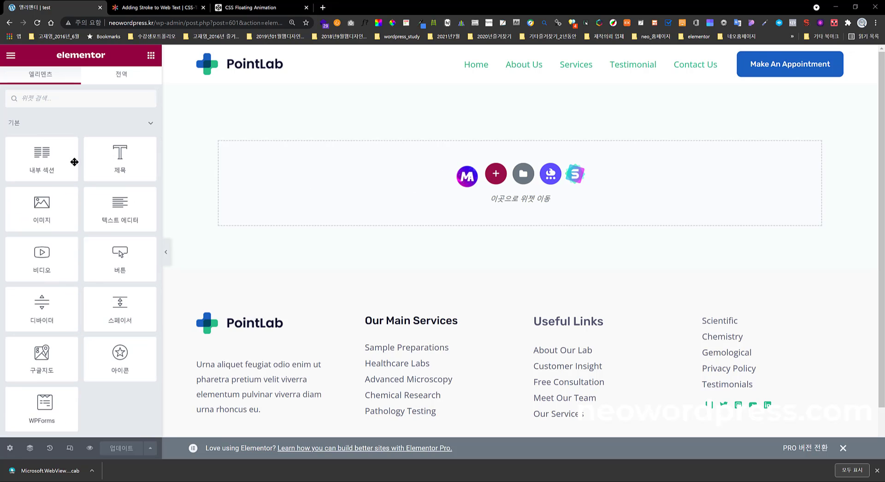
Step: Add a basic heading (제목) widget to the empty page and set its title text to "네오워드프레스"
drag(120, 153, 296, 187)
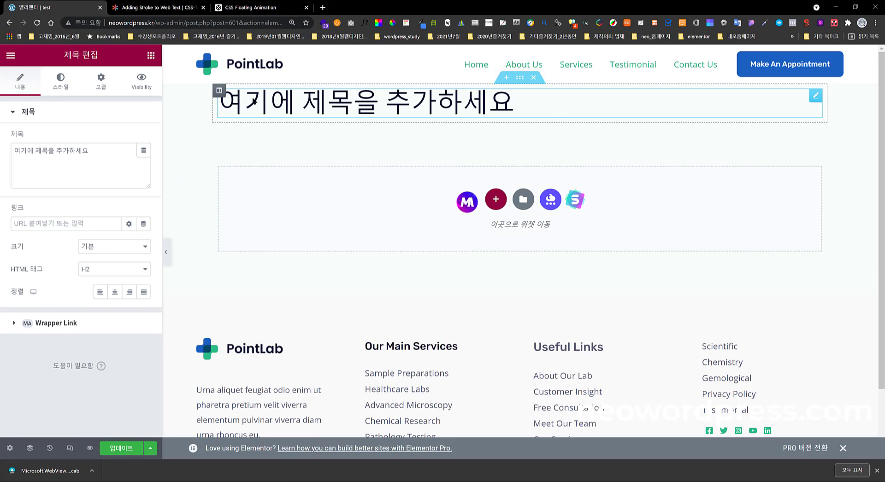
drag(95, 151, 6, 160)
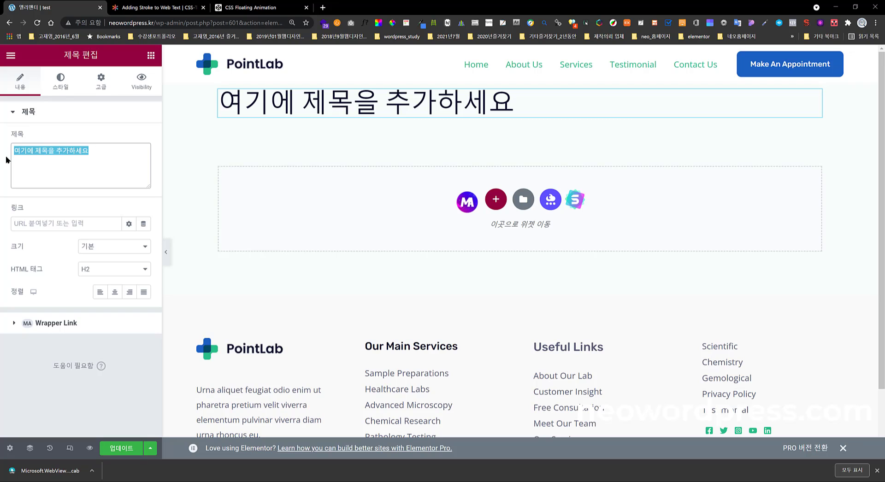
text(spdh)
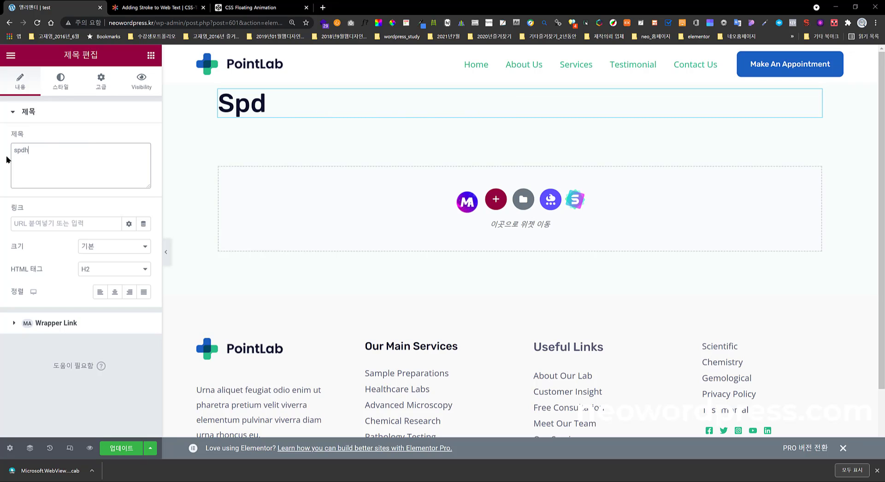
key(BackSpace)
key(BackSpace)
key(BackSpace)
text(네오워듶)
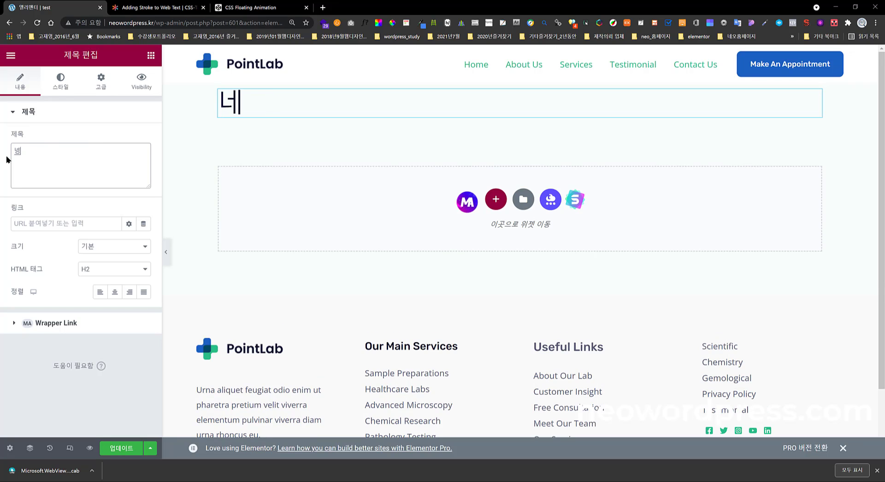
text(프레스)
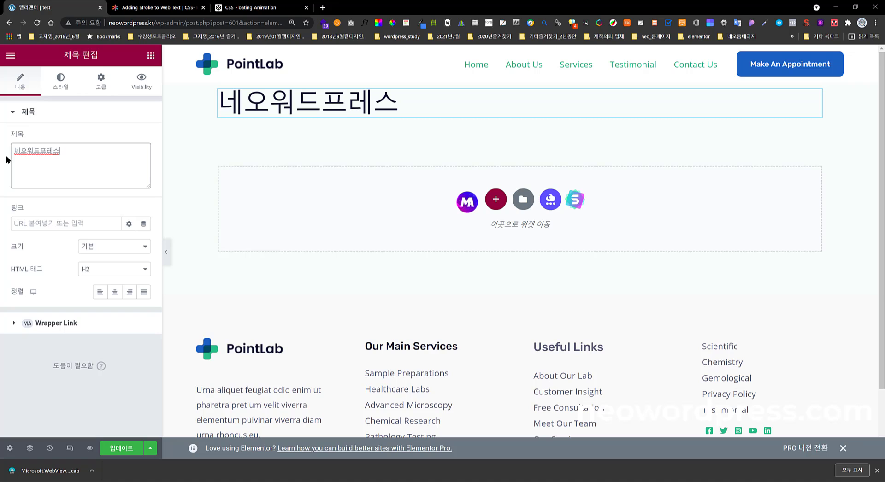
Step: Begin a CSS rule for "selector" with opening and closing braces in the heading's Master Addons Custom CSS under the advanced settings
click(101, 89)
scroll(95, 276, down, 10)
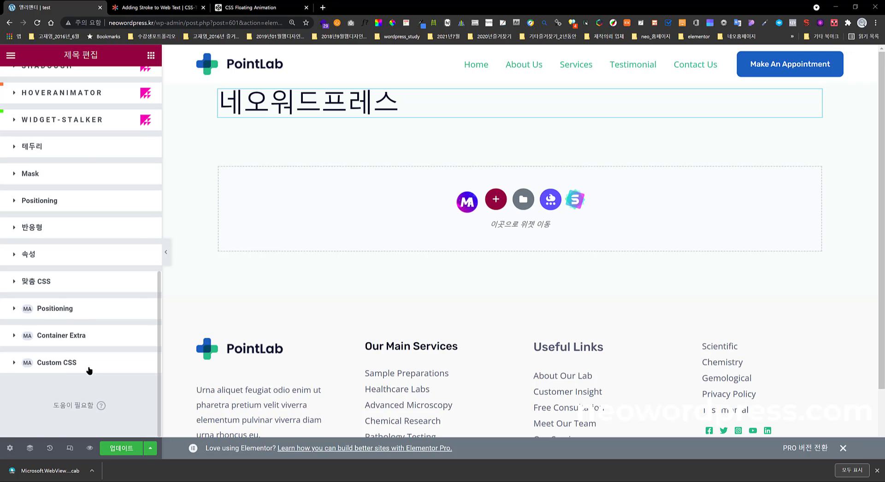
scroll(89, 370, up, 5)
scroll(83, 366, down, 10)
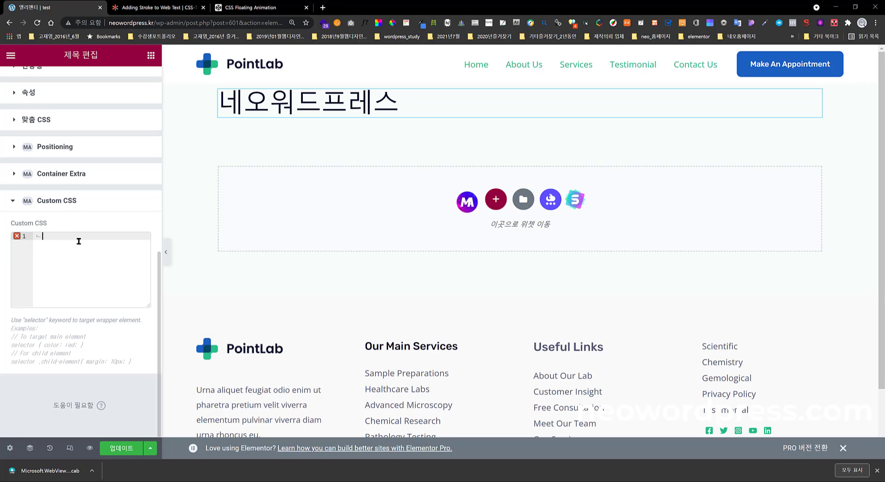
text(s)
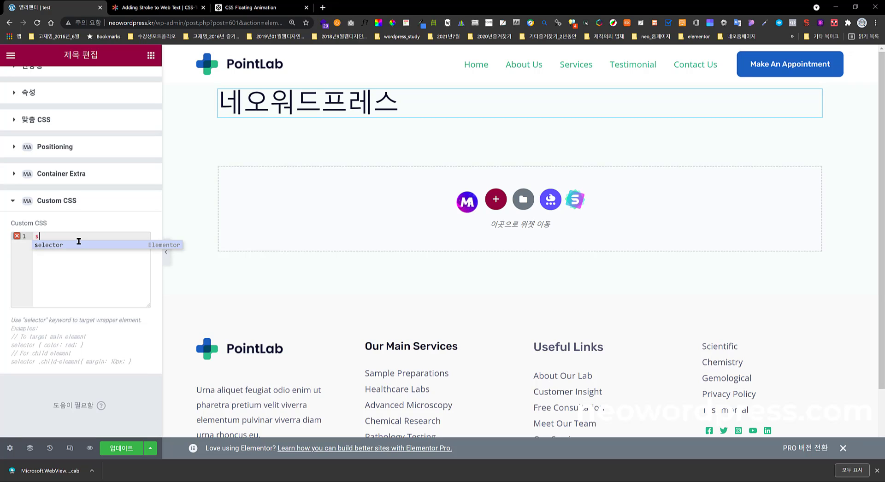
key(Return)
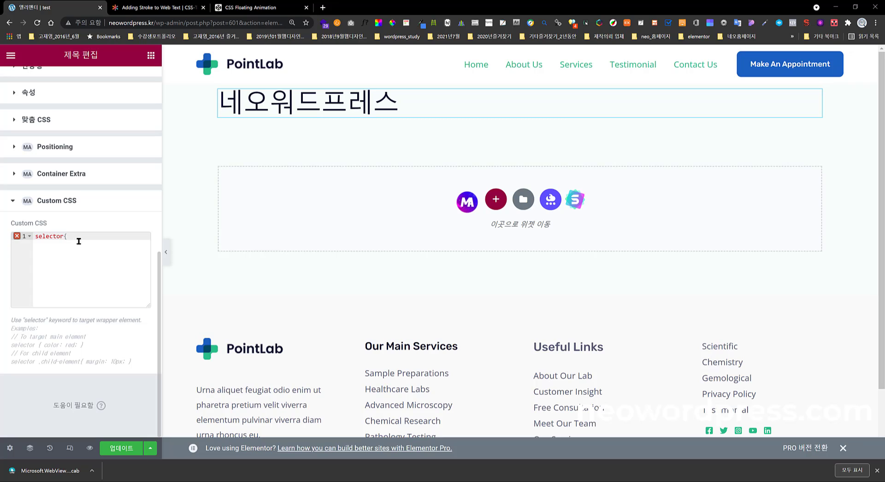
text({)
key(Return)
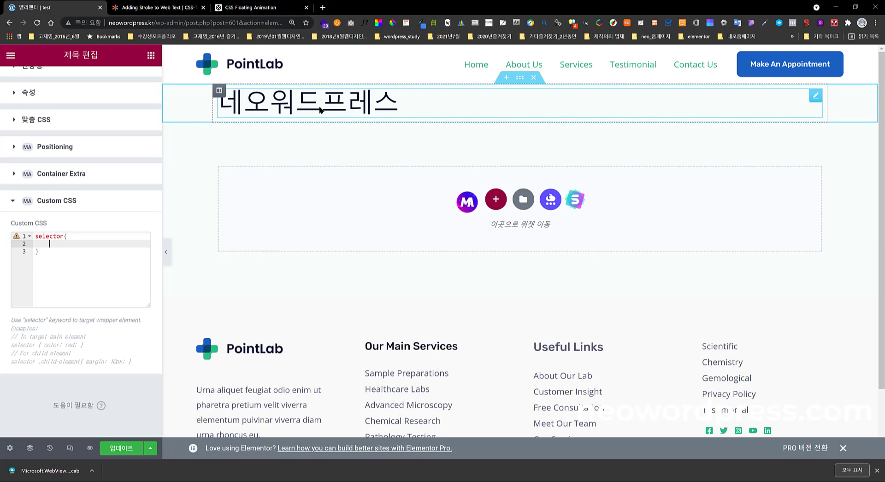
Step: Add the declaration "color:red;" inside the heading's selector rule and update the page
text(do)
key(BackSpace)
text(colo)
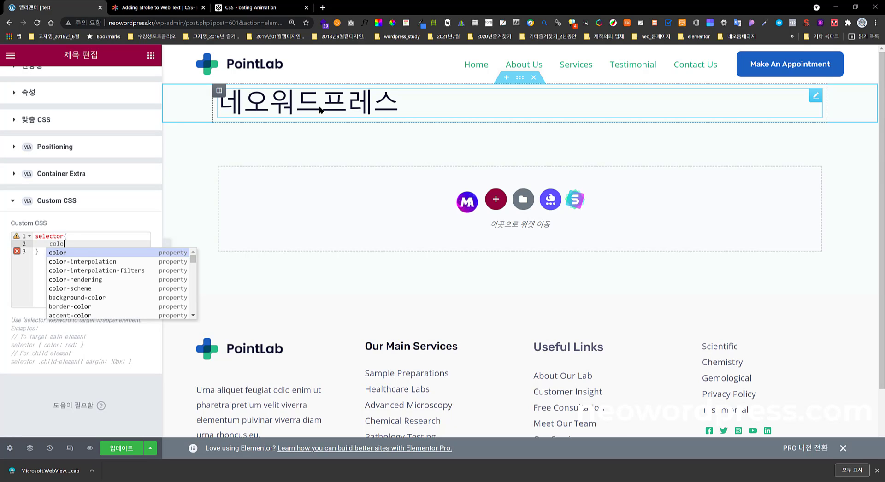
text(r )
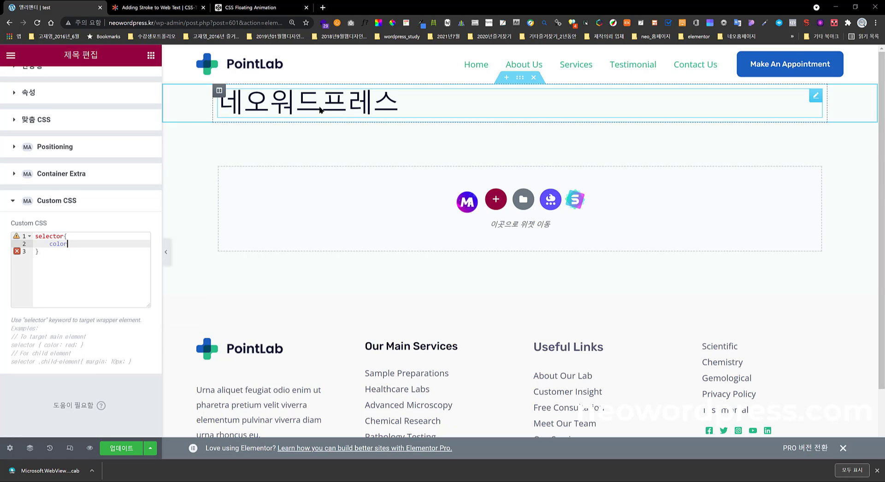
text(red;)
click(121, 450)
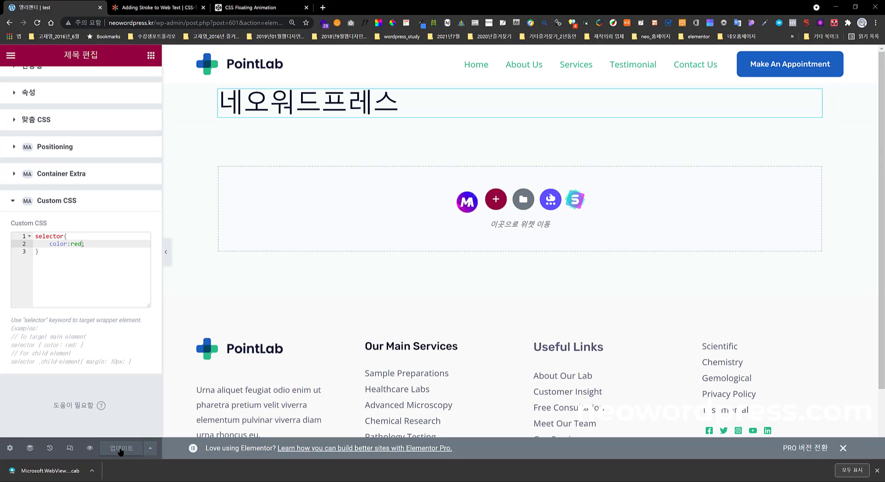
Step: Preview the test page and inspect the heading text in the browser's developer tools to examine its class selector
click(89, 449)
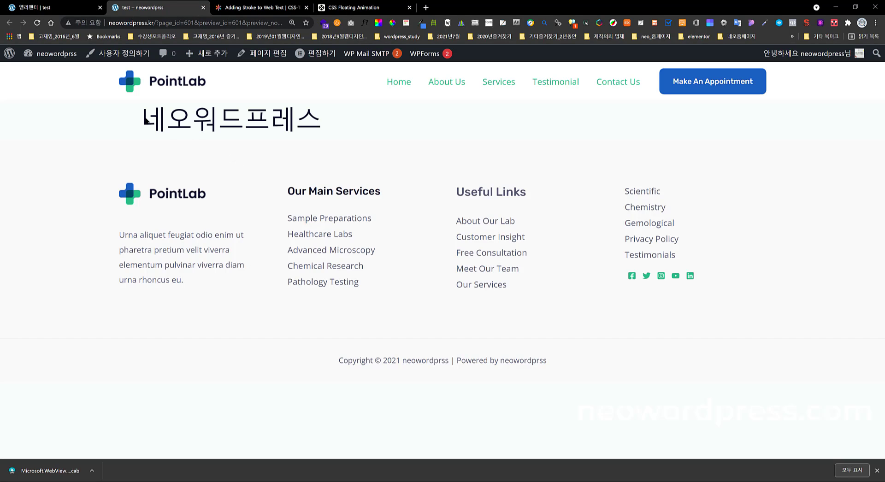
drag(145, 121, 324, 122)
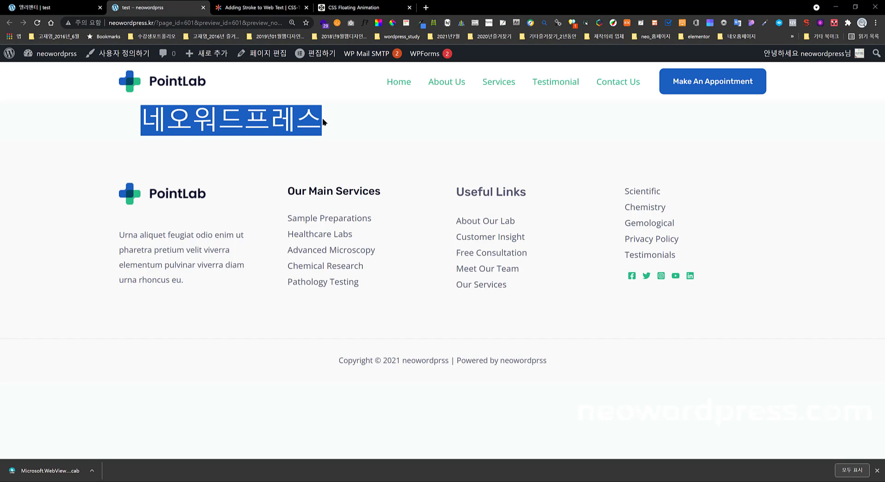
click(286, 130)
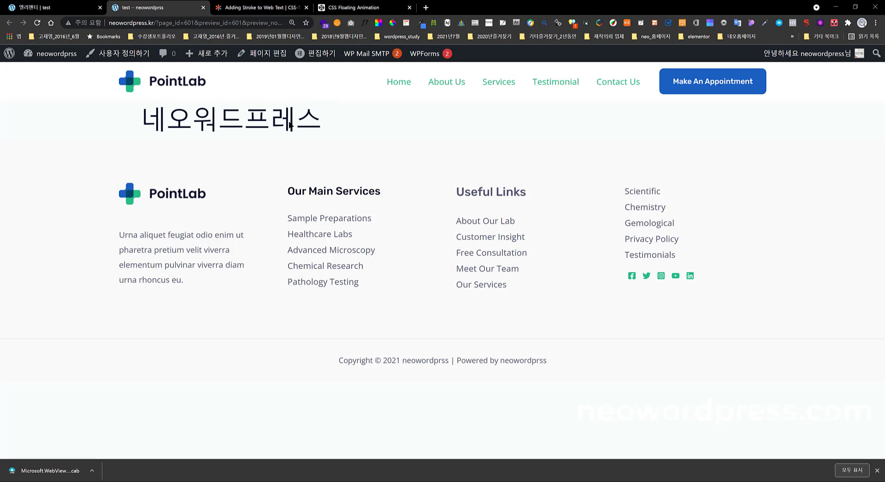
right_click(290, 124)
click(339, 293)
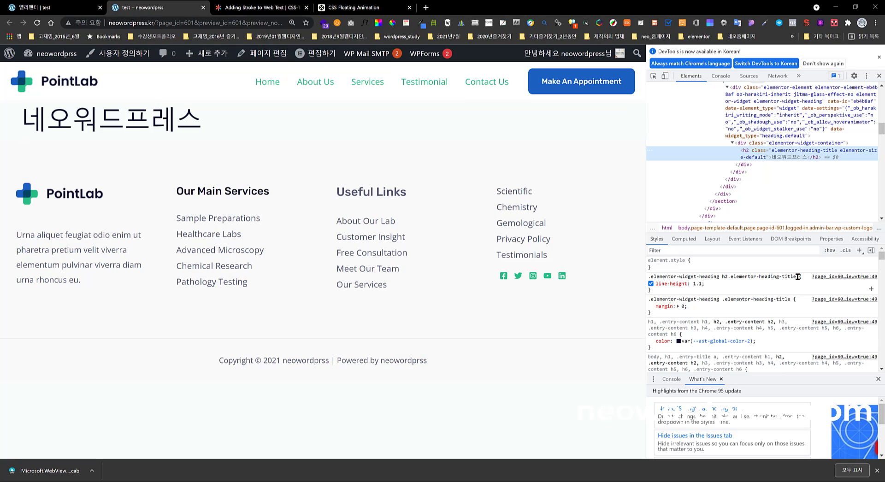
click(736, 278)
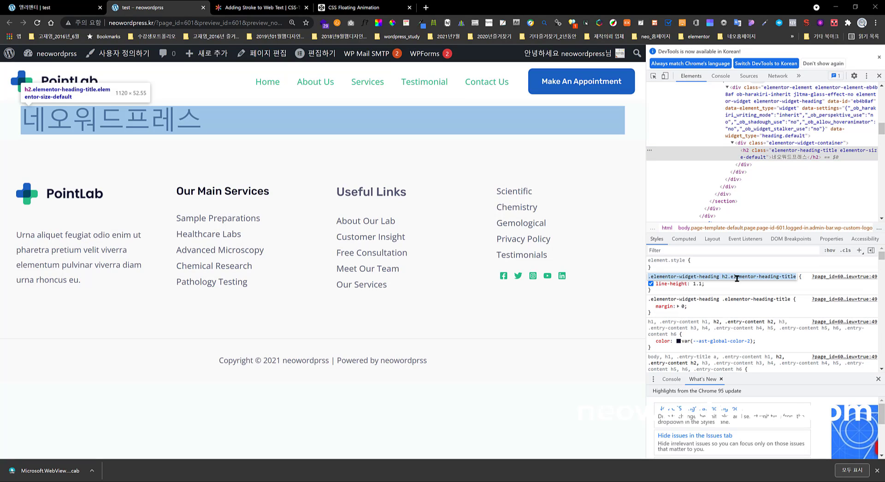
click(737, 277)
mouse_move(730, 276)
mouse_down()
mouse_move(756, 277)
mouse_move(726, 277)
mouse_up()
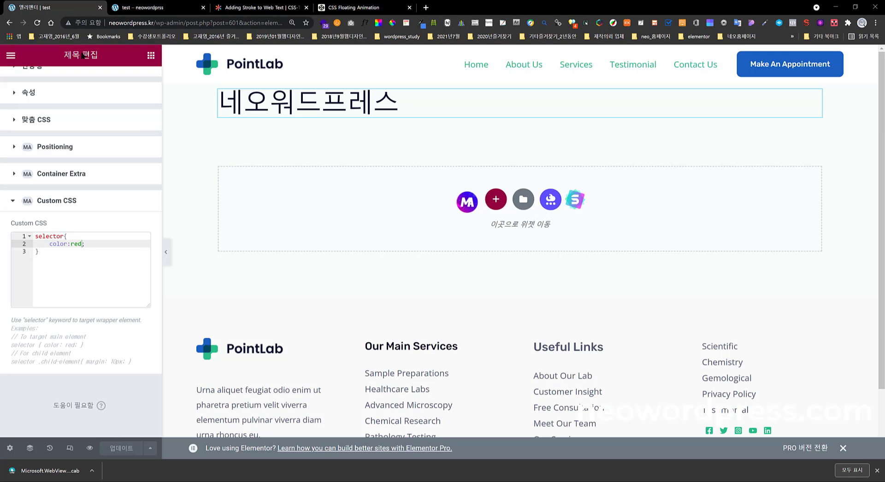
Step: Copy the heading's class name from the previewed page's inspected styles and append ".elementor-heading-title" after "selector" in the heading's Custom CSS
click(66, 236)
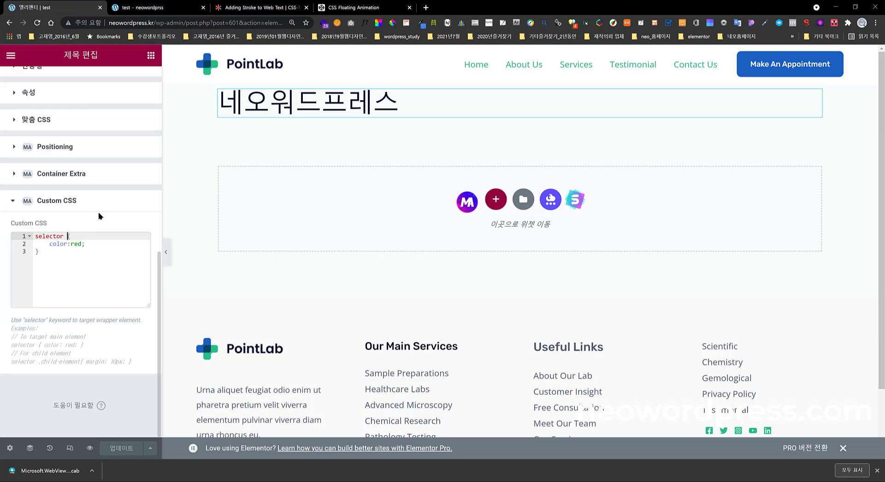
text(-webkit-text-stroke-color:)
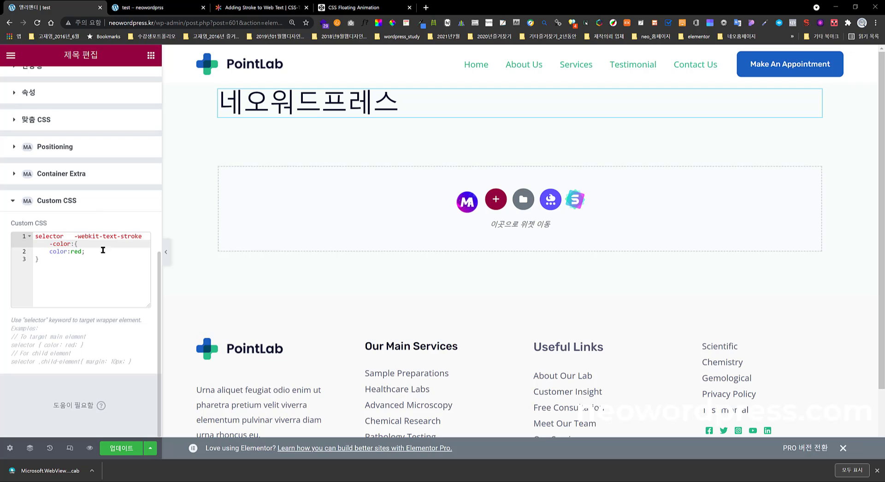
key(ctrl+z)
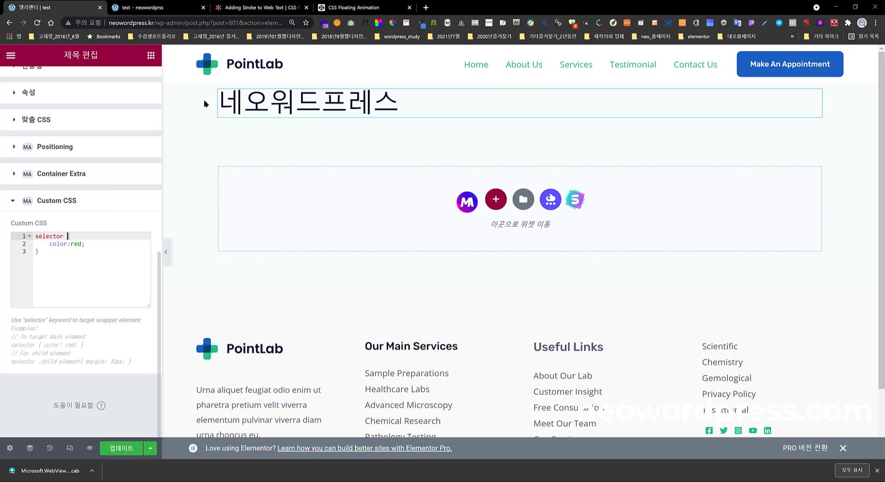
click(177, 12)
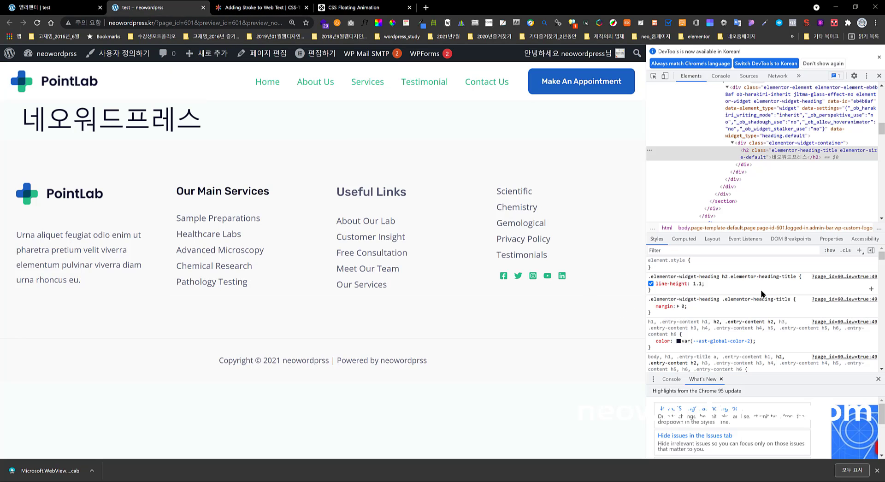
click(736, 276)
drag(730, 277, 797, 277)
key(ctrl+c)
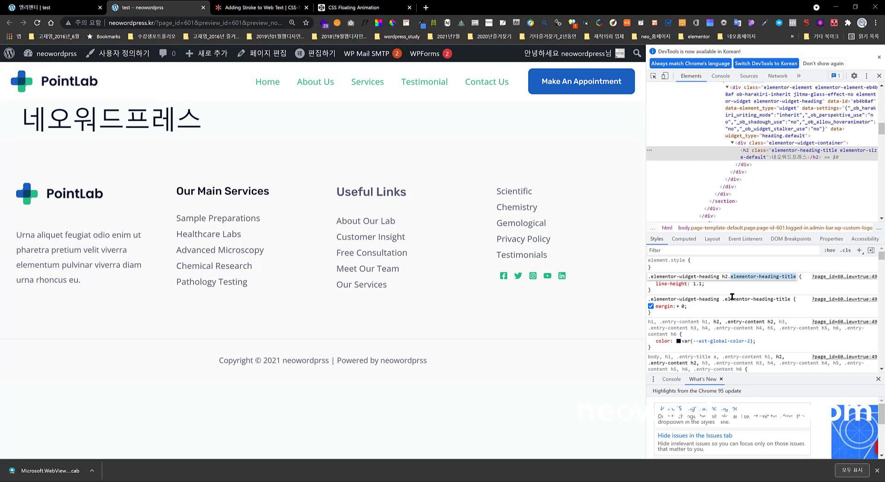
click(53, 8)
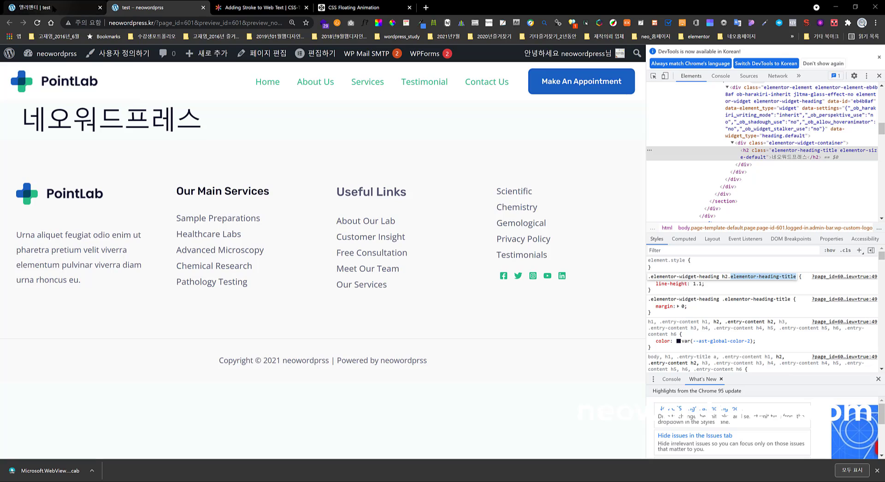
key(ctrl+v)
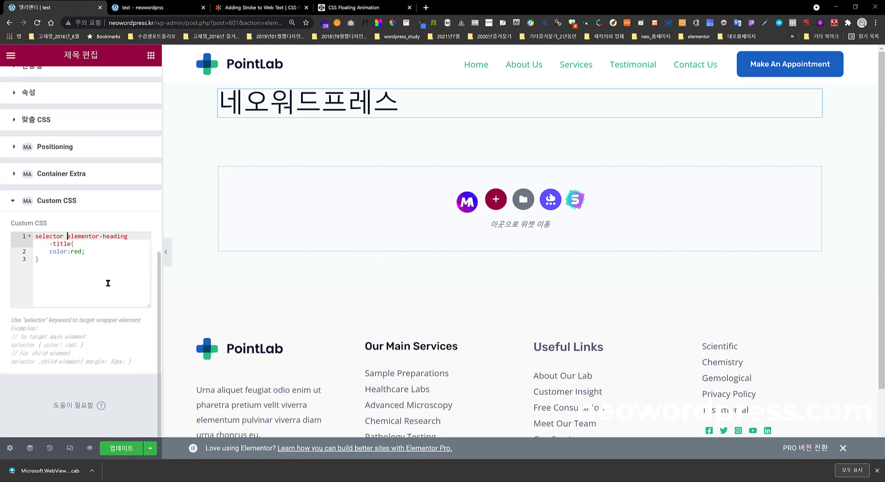
text(.)
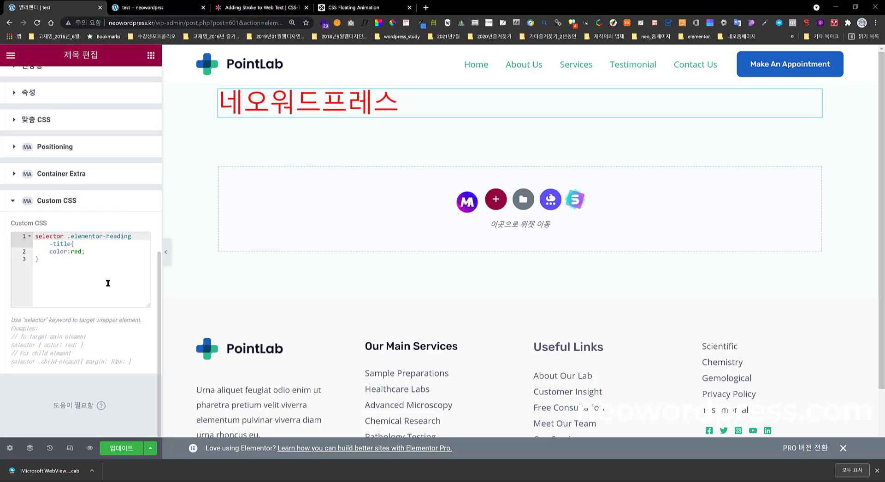
Step: Add the declaration "font-size: 50px;" below the color declaration in the heading's Custom CSS rule
click(95, 253)
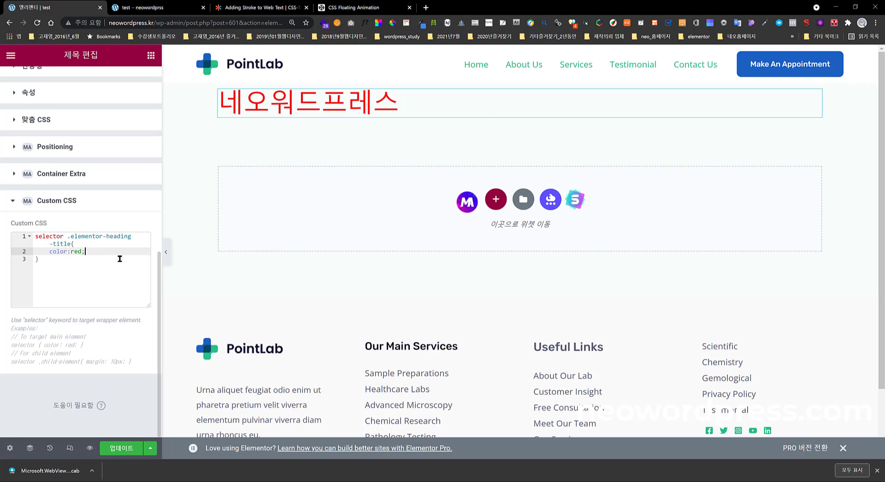
key(Return)
text(f)
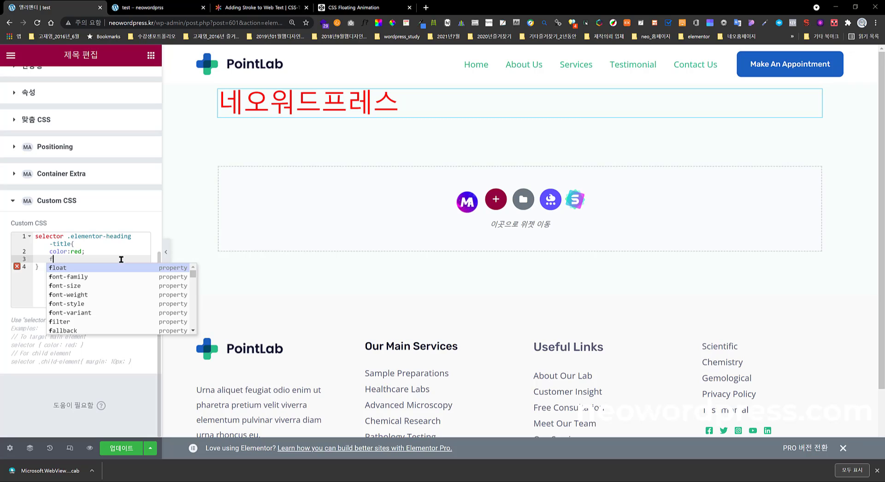
click(121, 288)
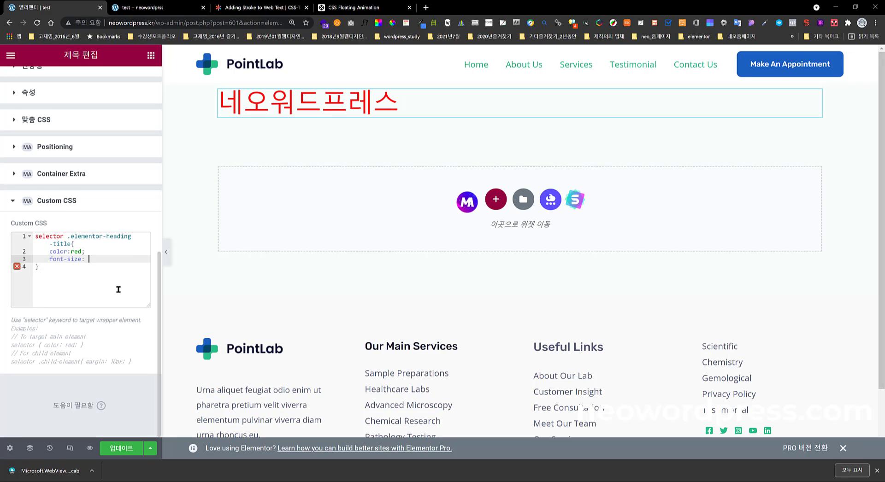
text(50px;)
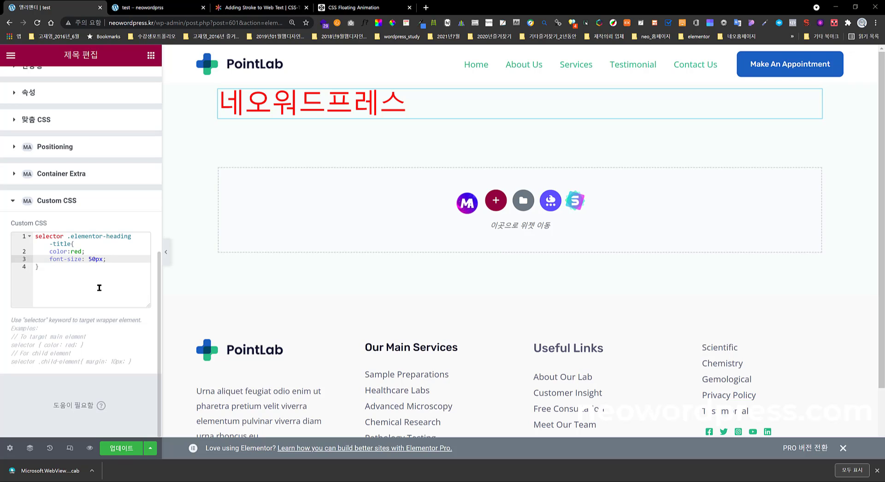
Step: Compare the heading's class in the previewed page's inspected code with the class in the Custom CSS selector
click(147, 7)
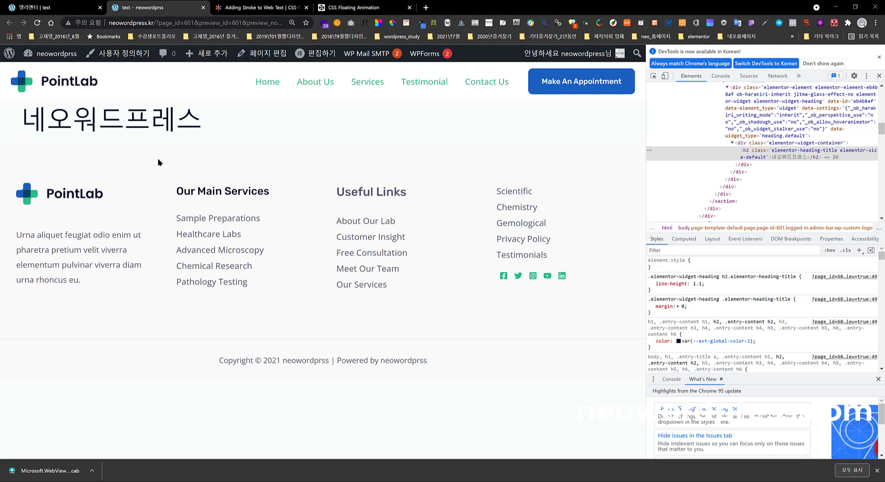
click(56, 8)
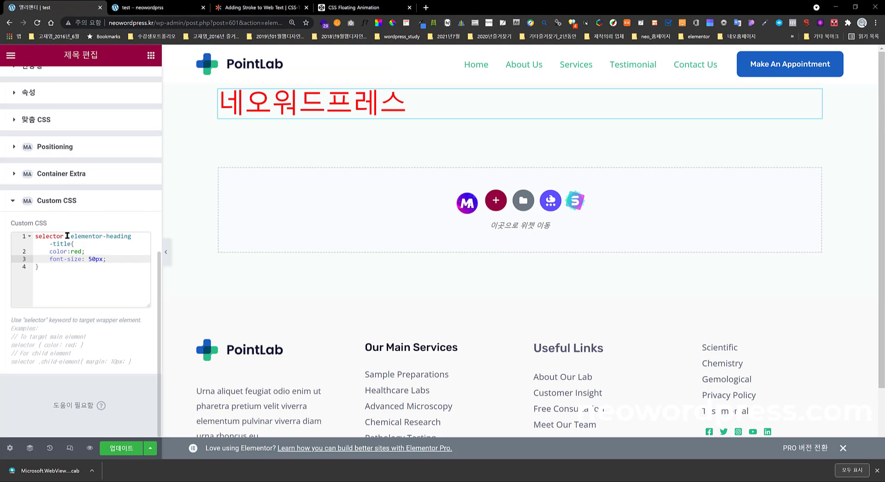
click(67, 236)
drag(76, 236, 136, 237)
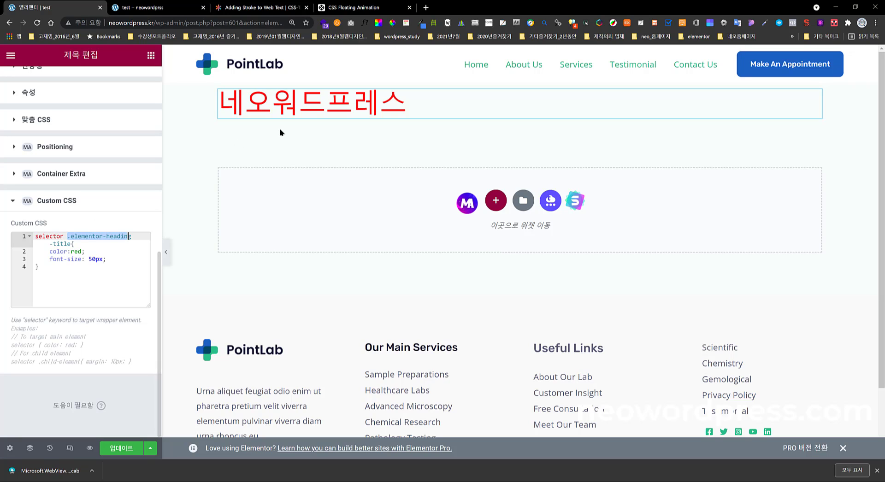
click(152, 7)
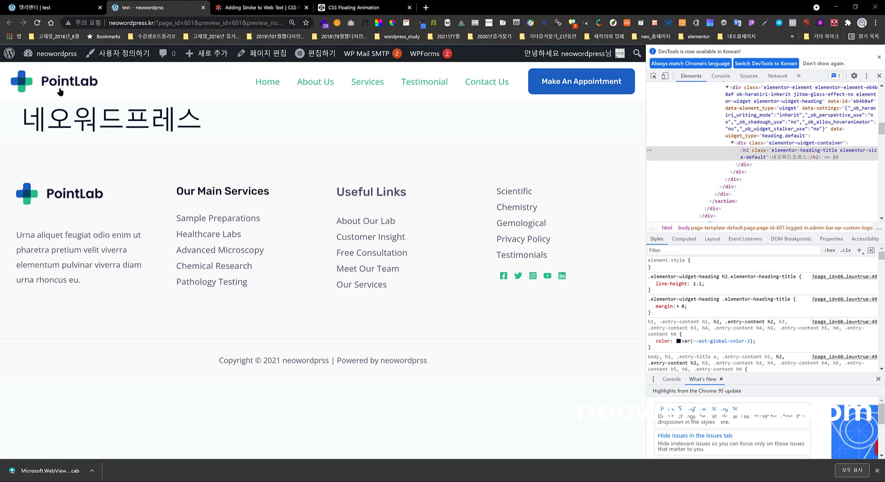
click(53, 7)
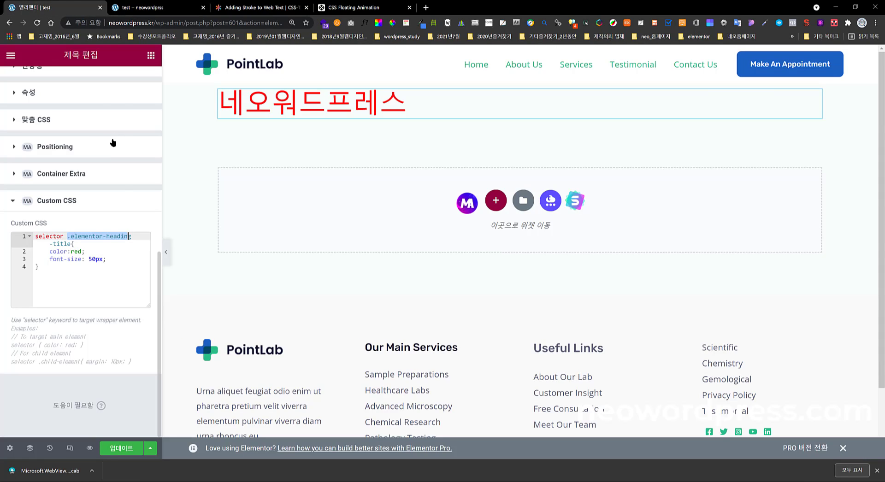
Step: Add a new single-column section below the red heading and place a heading (제목) widget in it
scroll(115, 157, up, 8)
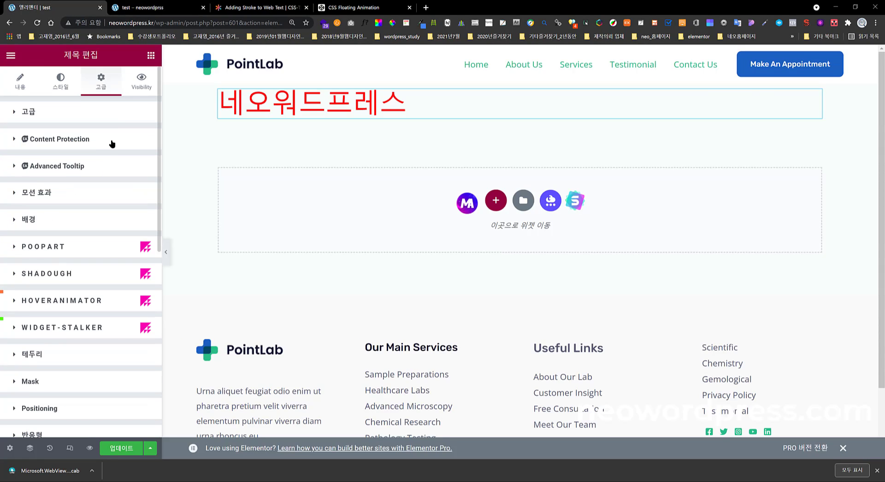
click(150, 55)
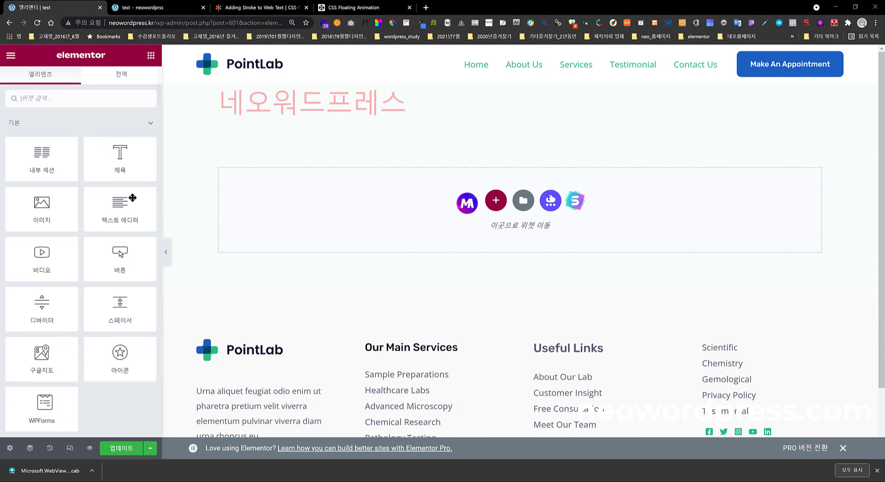
click(495, 201)
click(375, 236)
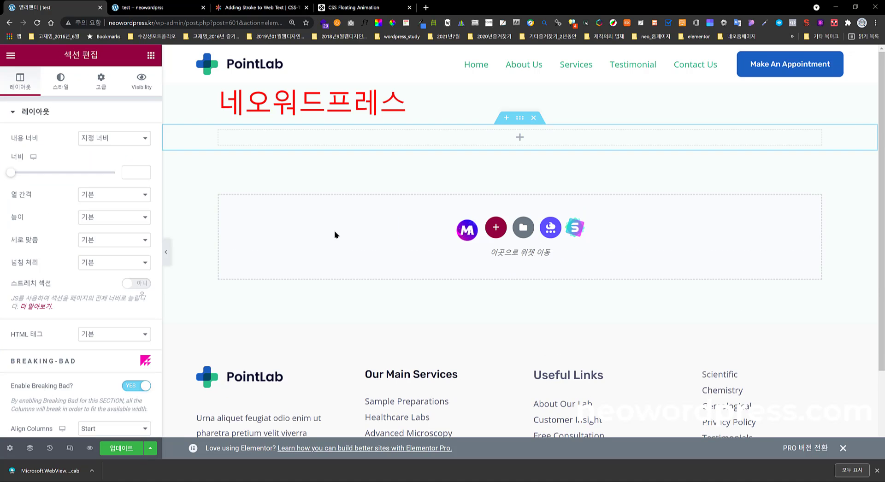
click(151, 56)
drag(148, 166, 294, 152)
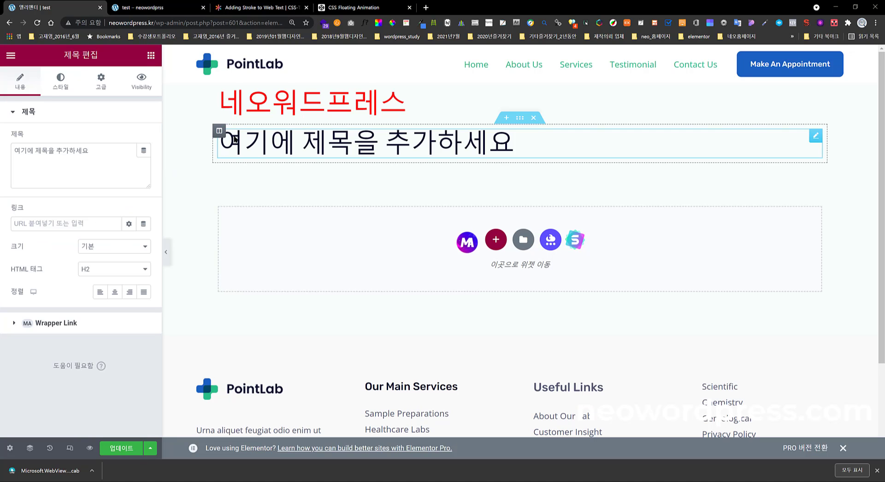
Step: Open the Master Addons Custom CSS editor in the new heading's advanced settings
click(100, 90)
scroll(86, 273, down, 10)
scroll(86, 273, down, 1)
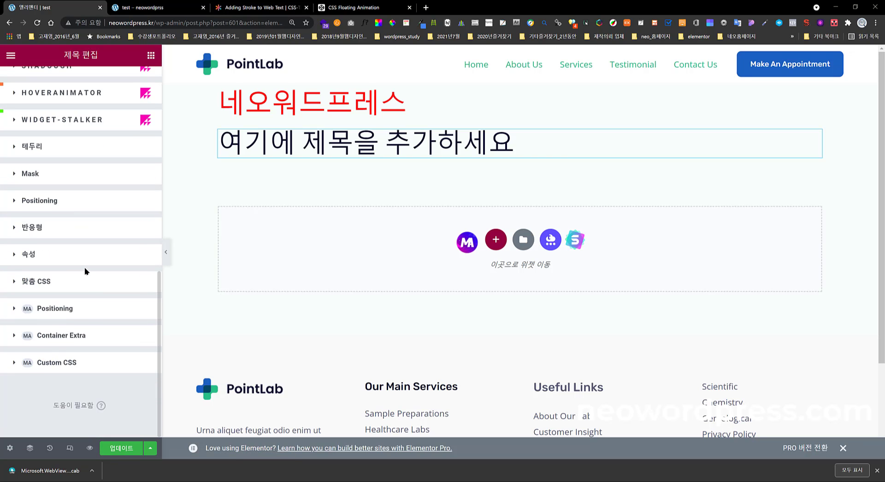
click(101, 368)
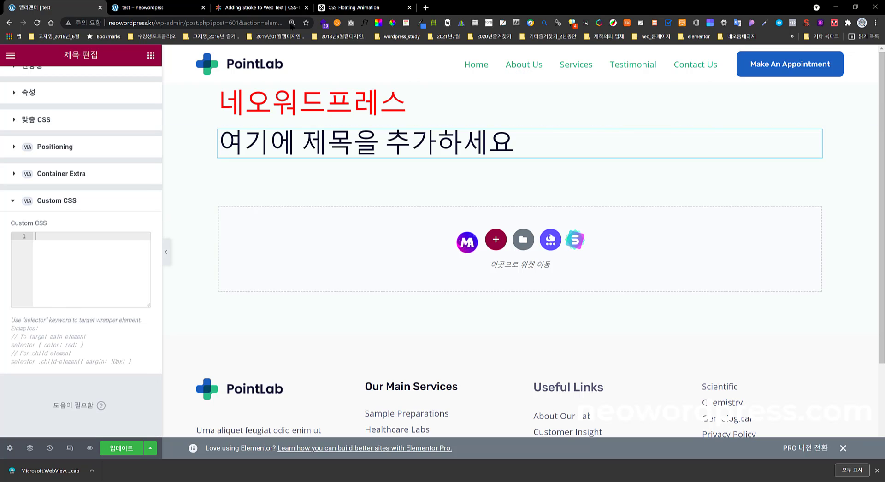
Step: Open codepen.io in a new browser tab
click(426, 8)
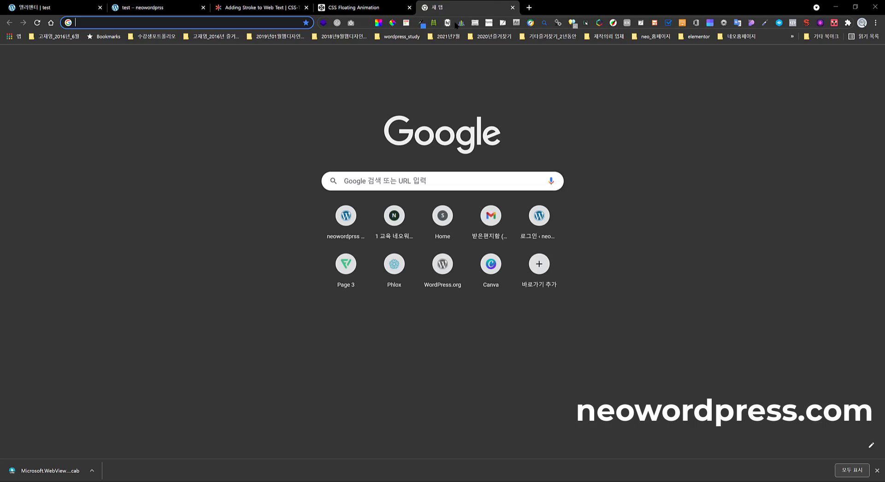
text(d)
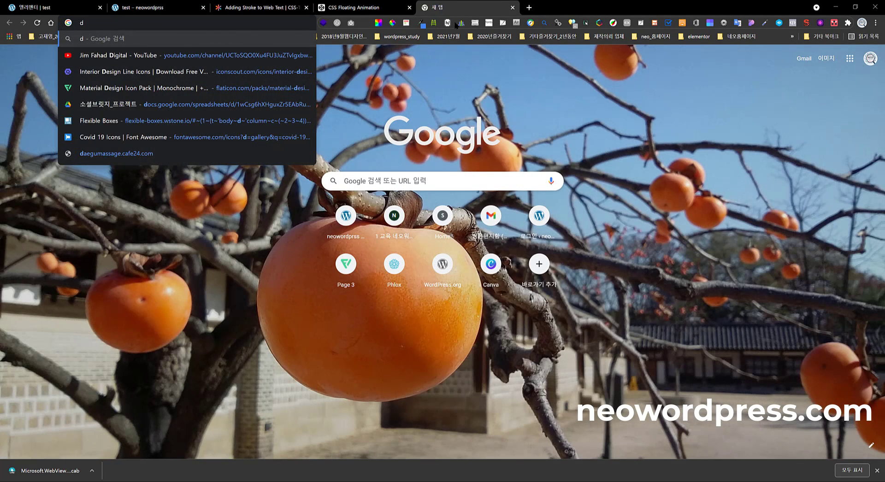
key(BackSpace)
text(v)
key(BackSpace)
text(codepen.io)
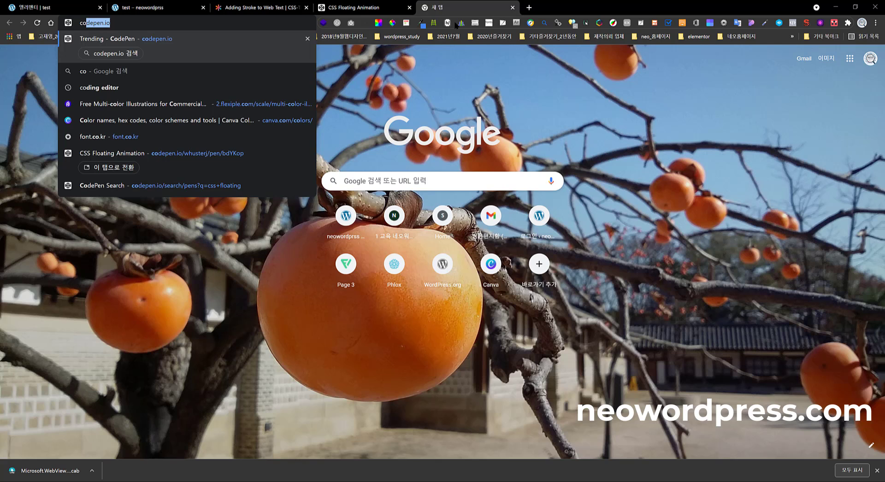
key(Return)
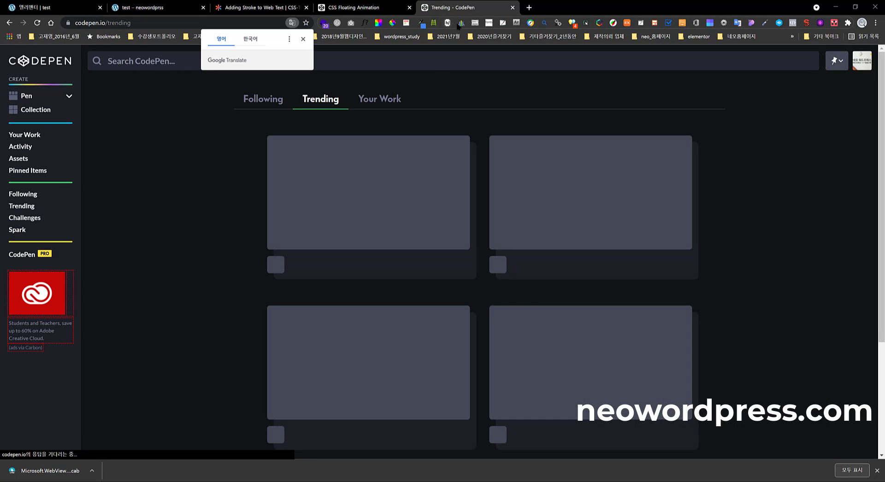
click(148, 23)
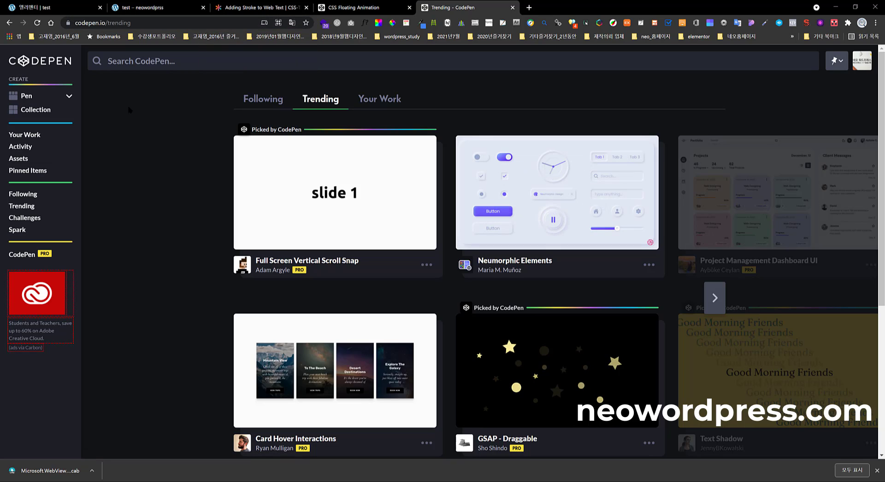
Step: Search CodePen for "css floating" and open the "CSS Floating Animation" pen
click(120, 60)
text(d)
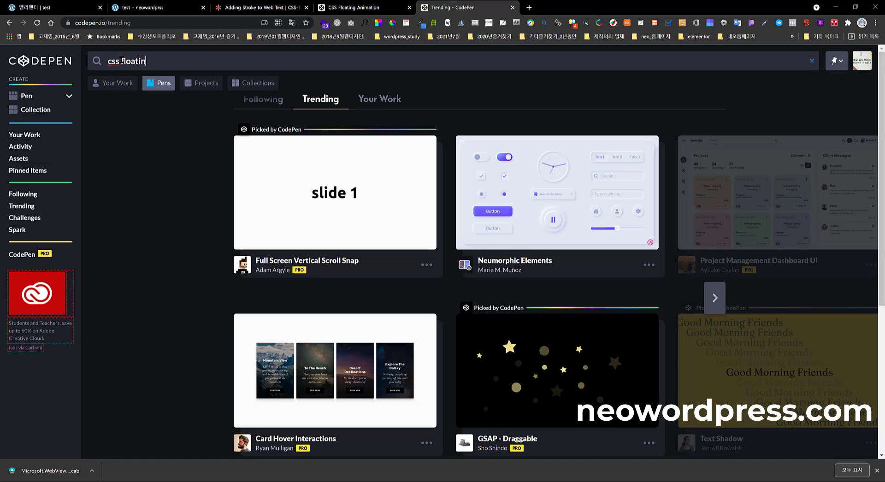
text(ss floating)
key(Return)
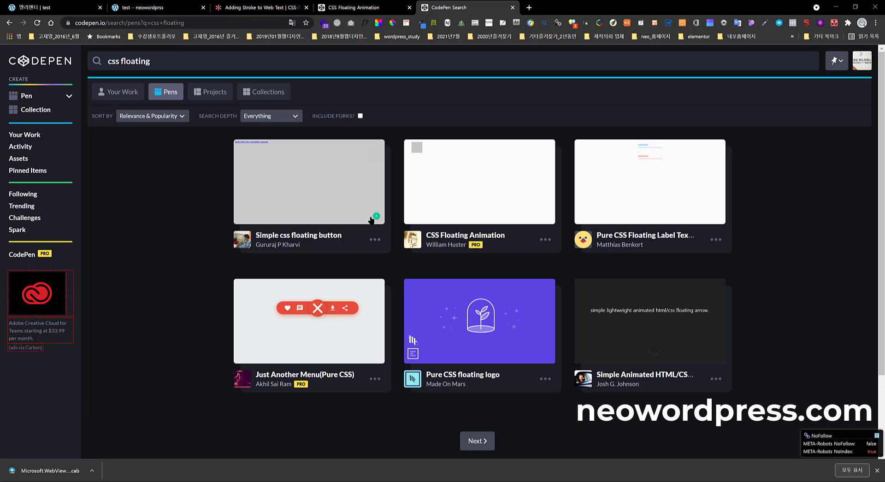
click(467, 196)
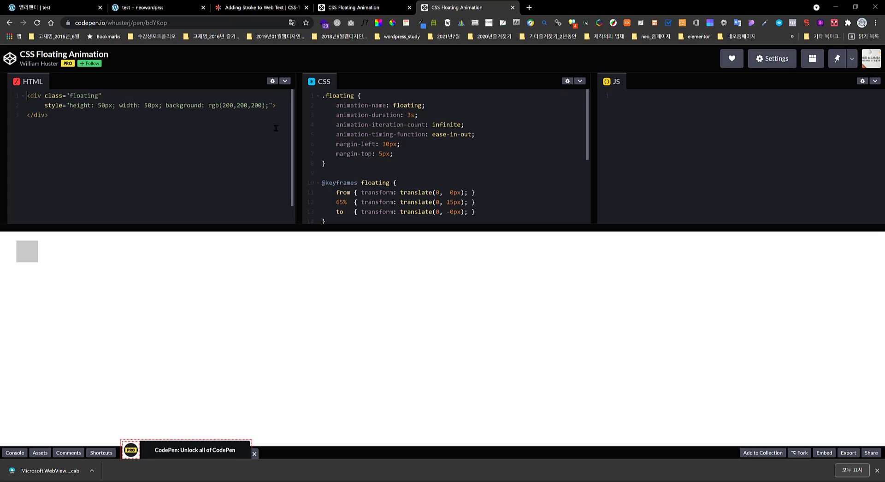
drag(322, 98, 407, 242)
key(ctrl+c)
key(BackSpace)
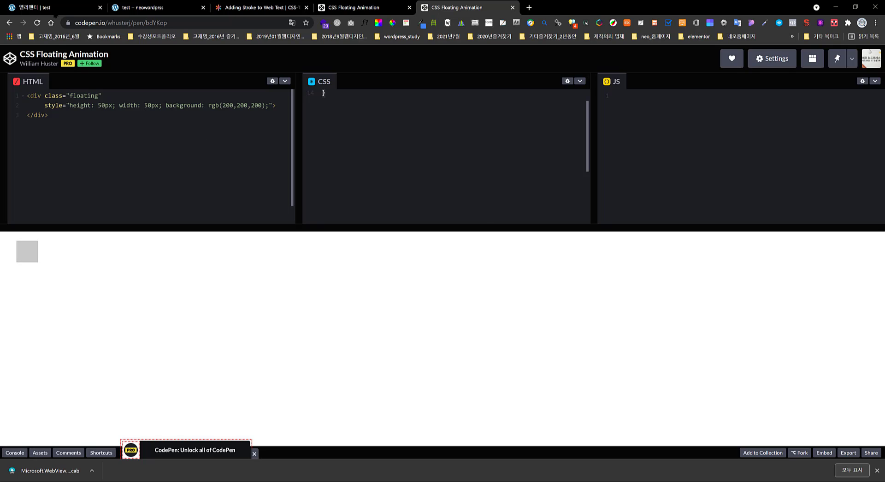
click(55, 9)
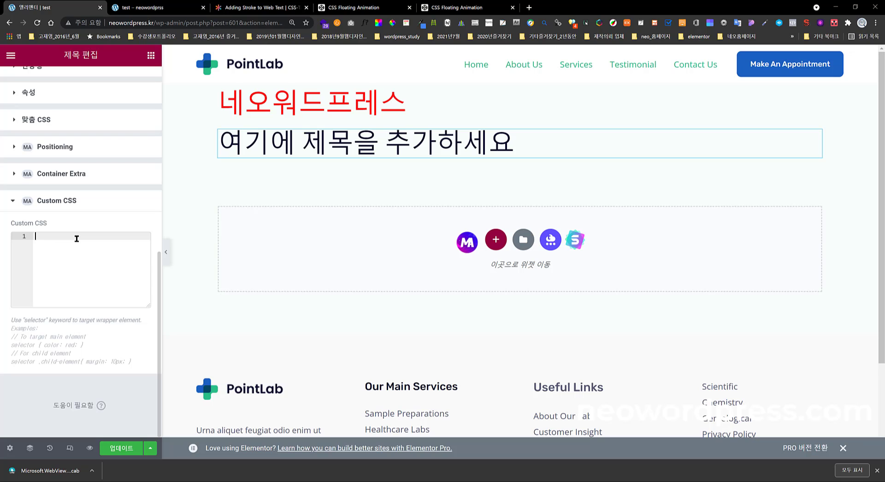
key(ctrl+v)
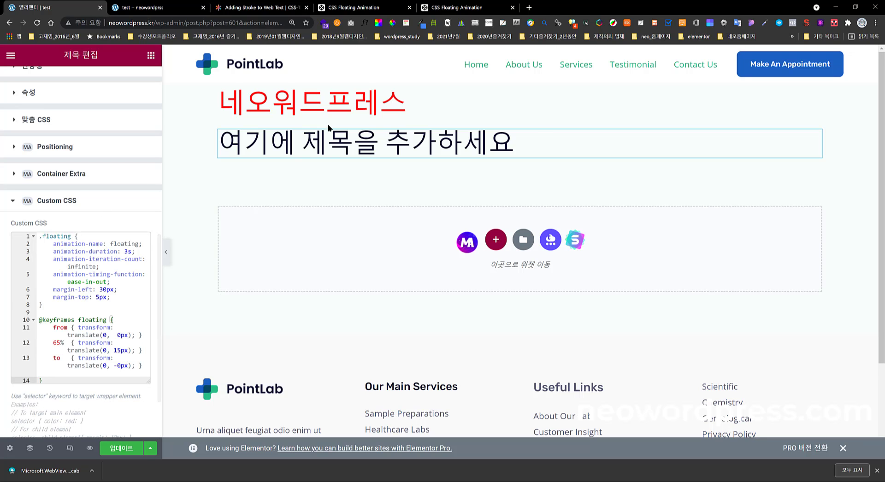
scroll(330, 159, down, 1)
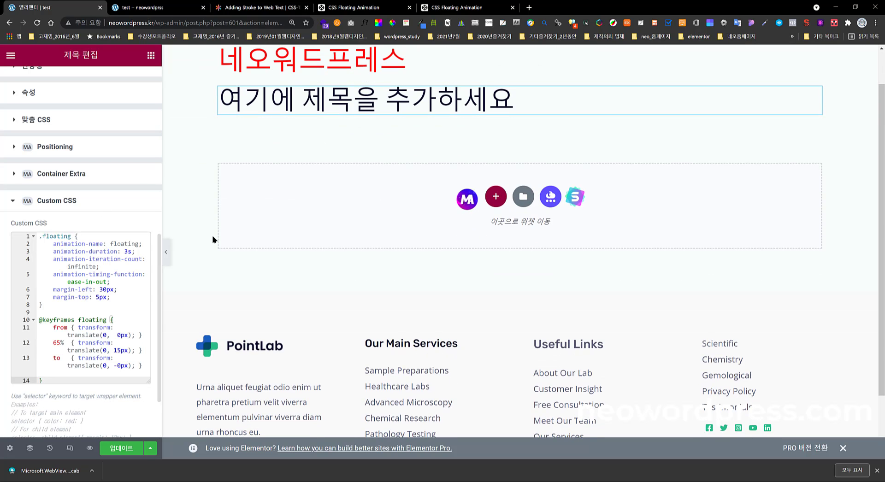
Step: Copy the class name floating from the Custom CSS and enter it as the new heading's CSS class
scroll(258, 241, up, 1)
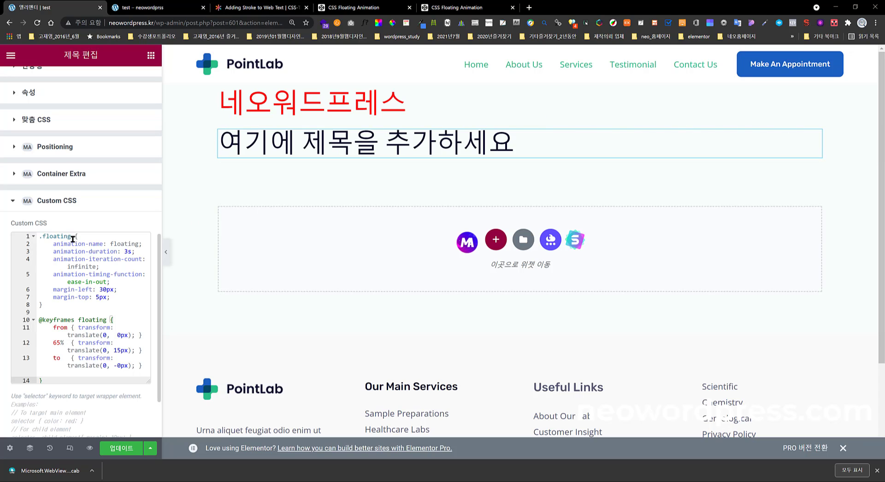
drag(71, 236, 43, 236)
key(ctrl+c)
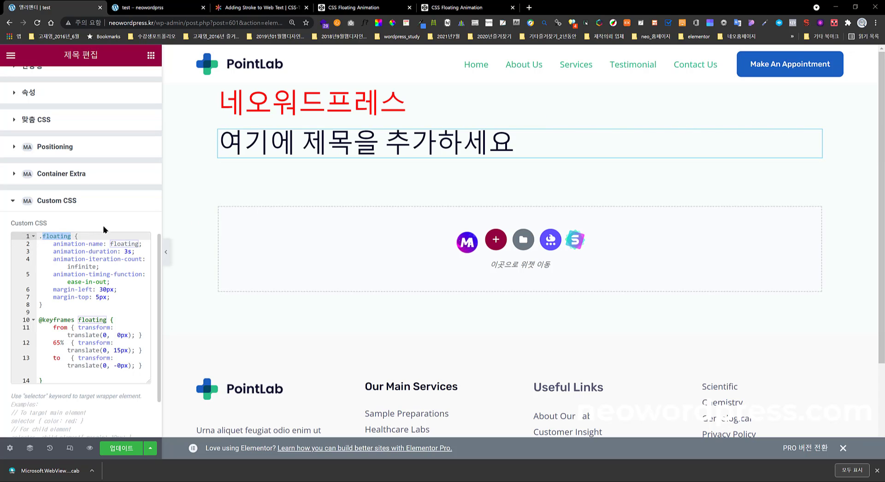
scroll(85, 212, up, 4)
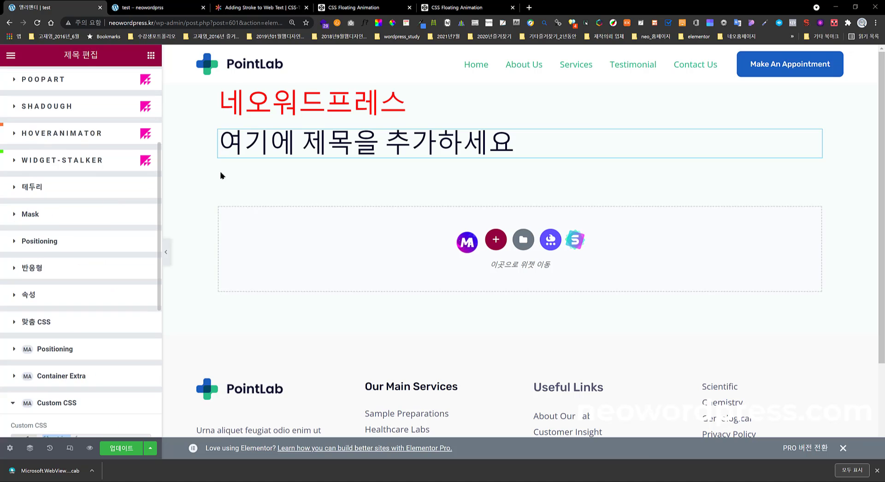
scroll(102, 152, up, 4)
click(72, 119)
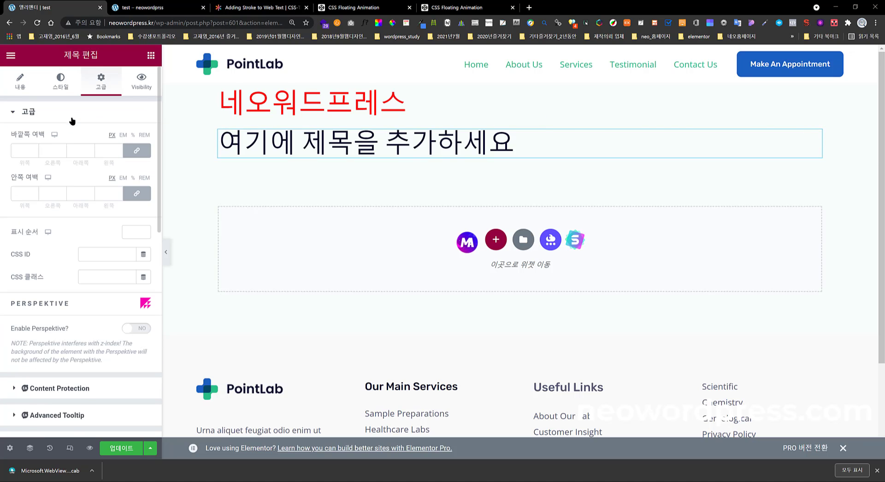
click(87, 275)
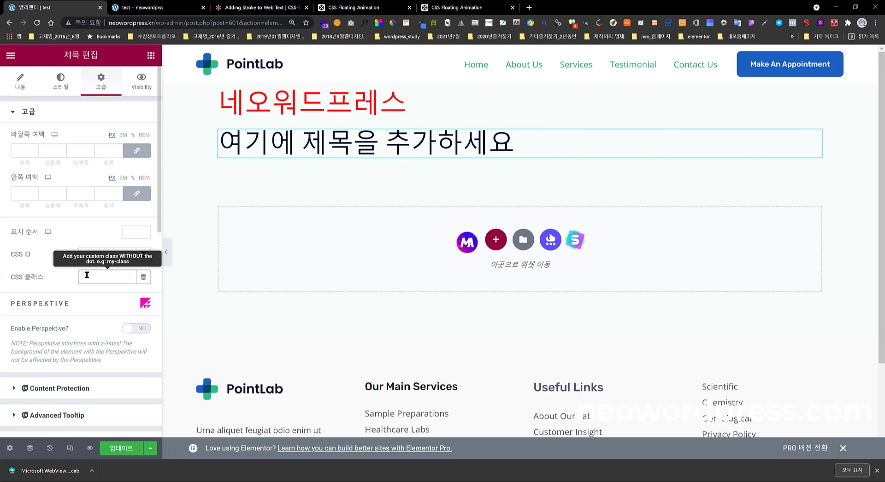
key(ctrl+v)
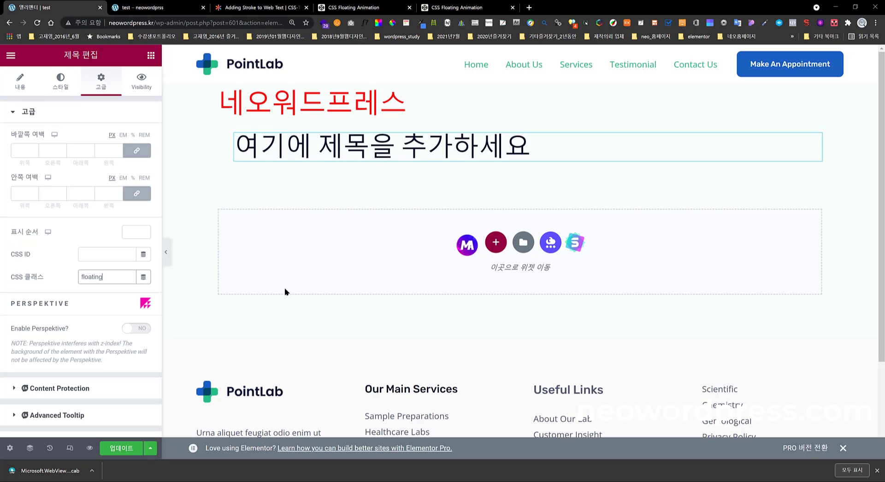
Step: Recheck the heading's Custom CSS, and clear floating from the heading's CSS class
scroll(89, 313, down, 10)
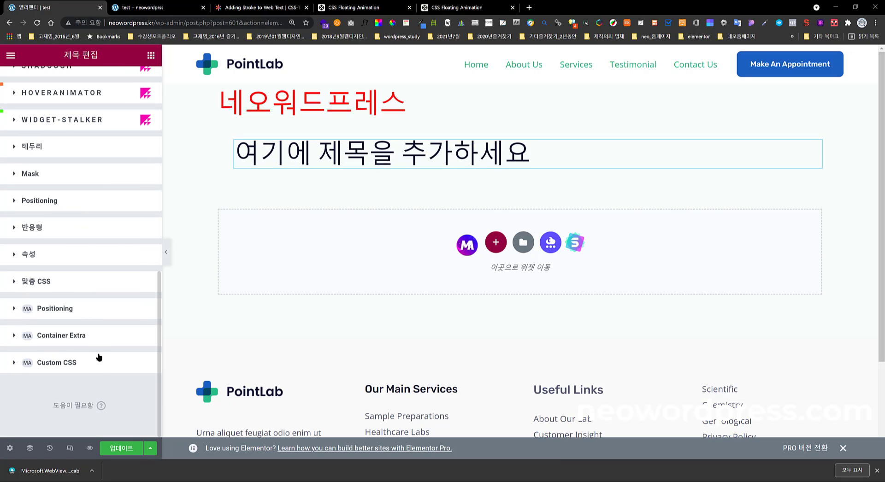
click(102, 368)
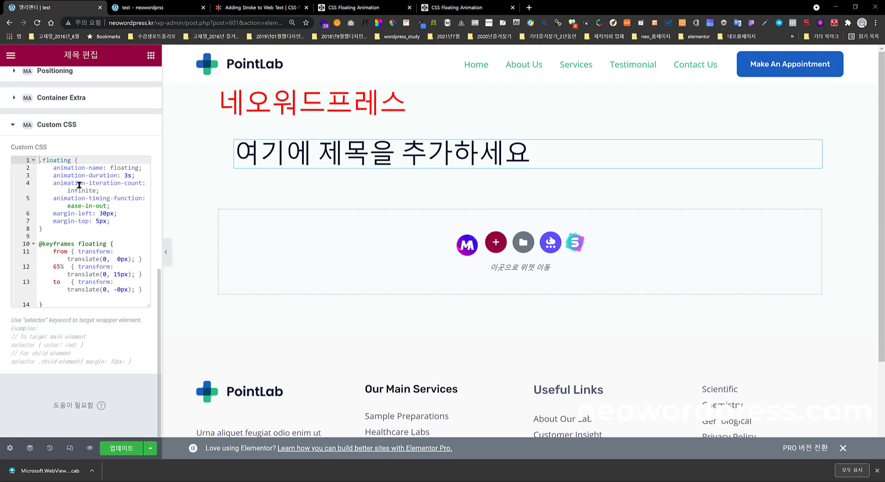
scroll(87, 238, up, 7)
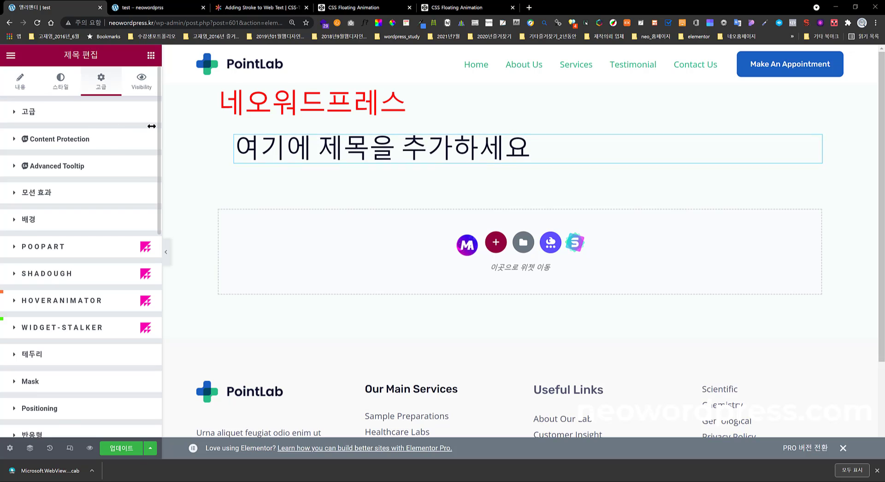
click(113, 113)
drag(111, 280, 74, 280)
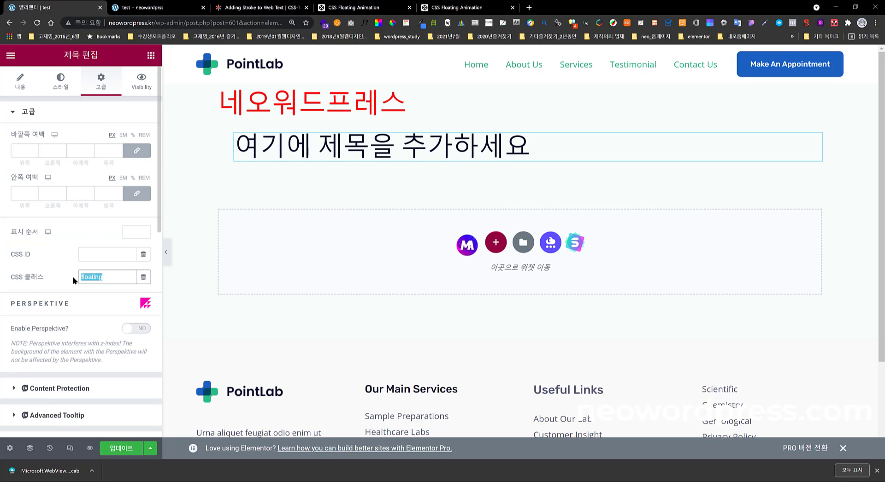
key(BackSpace)
Step: Replace .floating with the selector keyword in the first rule of the heading's Custom CSS
scroll(88, 295, down, 10)
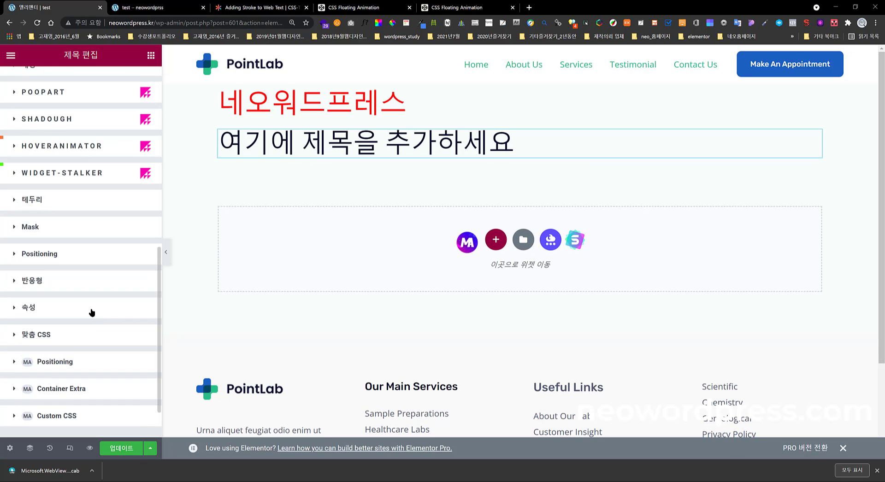
click(93, 368)
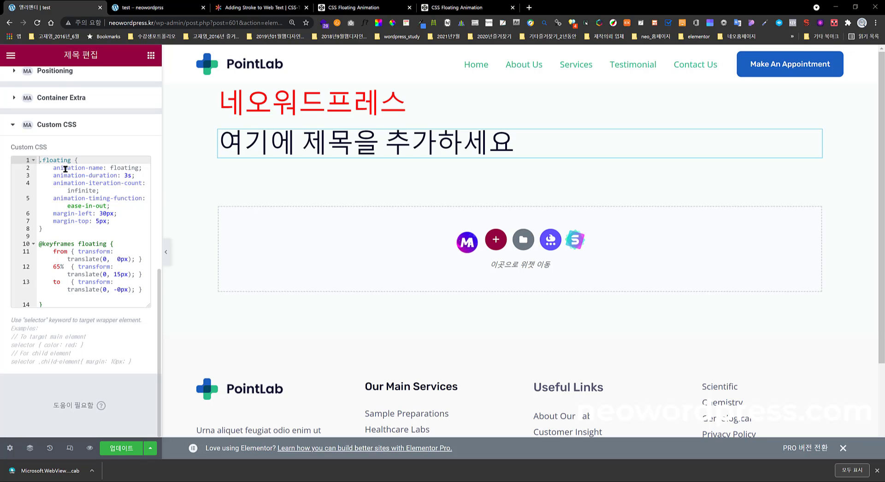
text(s)
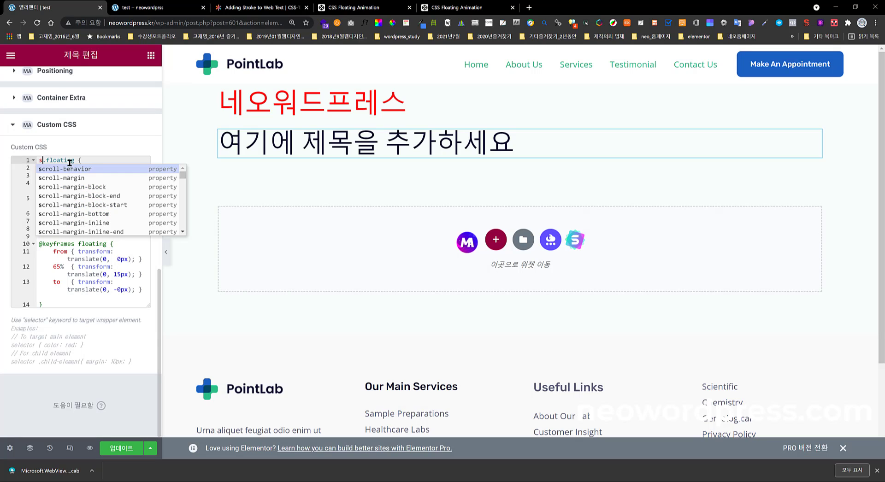
text(e)
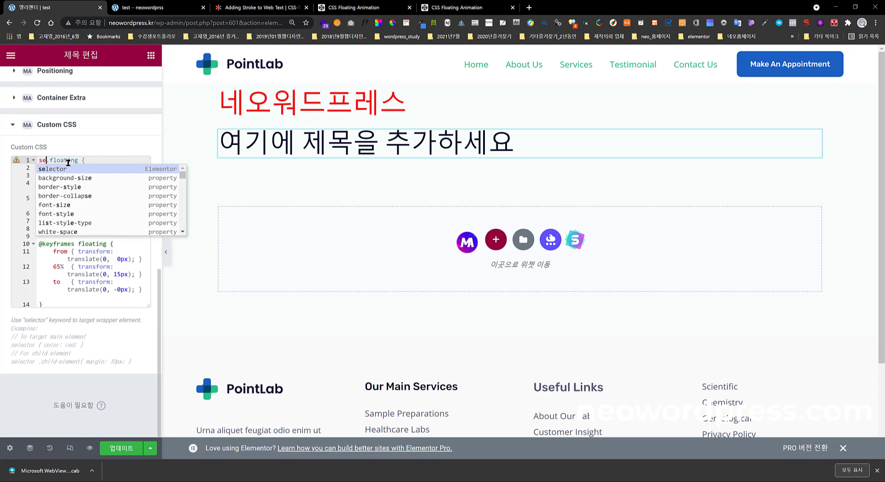
click(78, 169)
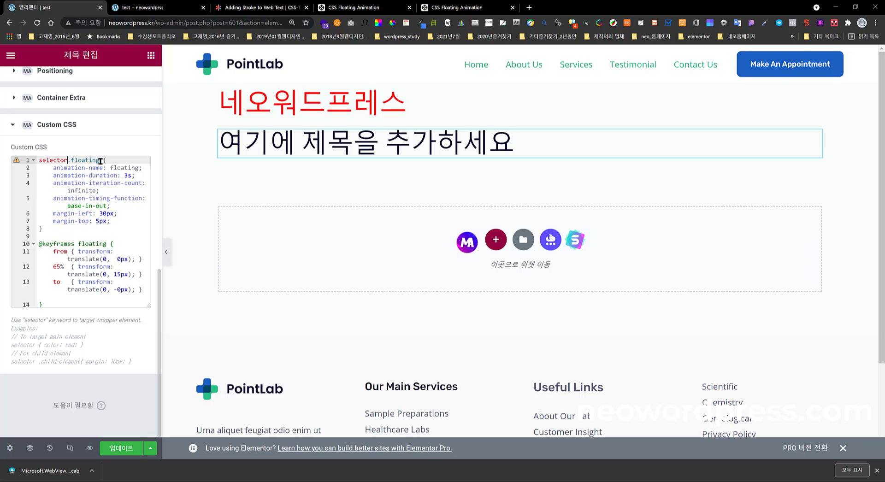
key(BackSpace)
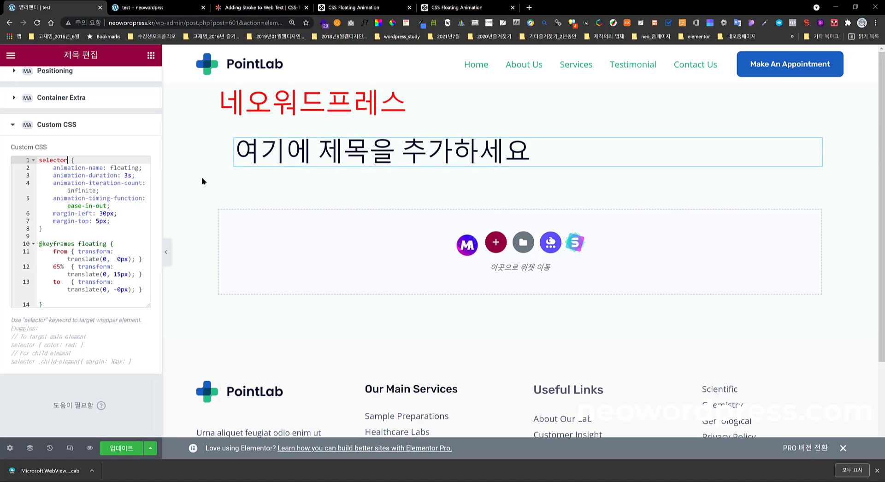
Step: Change the first rule's selector keyword back to .floating in the heading's Custom CSS
drag(69, 161, 36, 162)
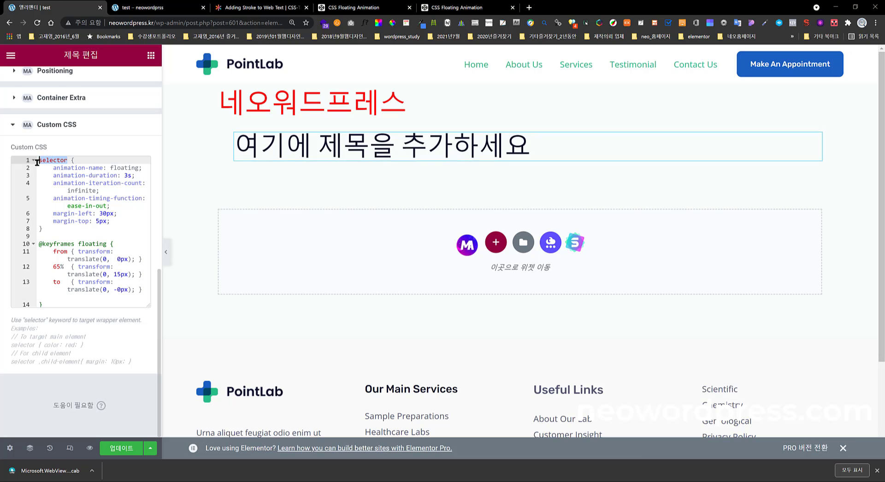
key(BackSpace)
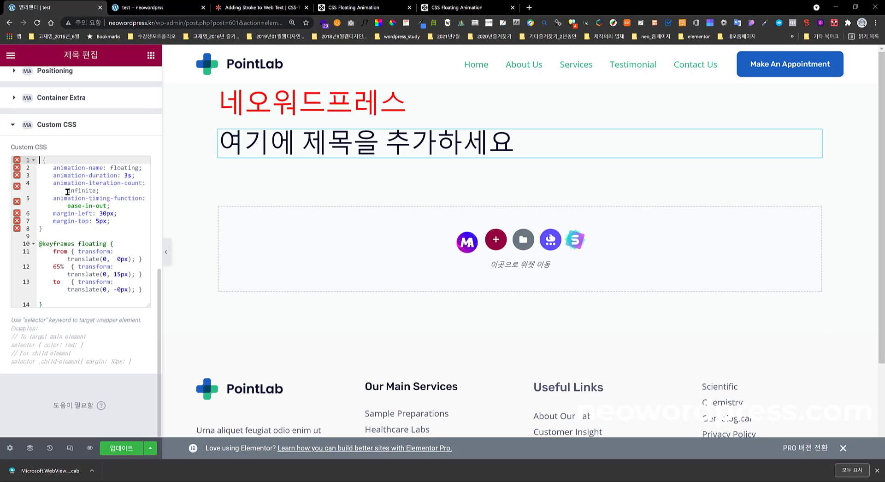
text(. )
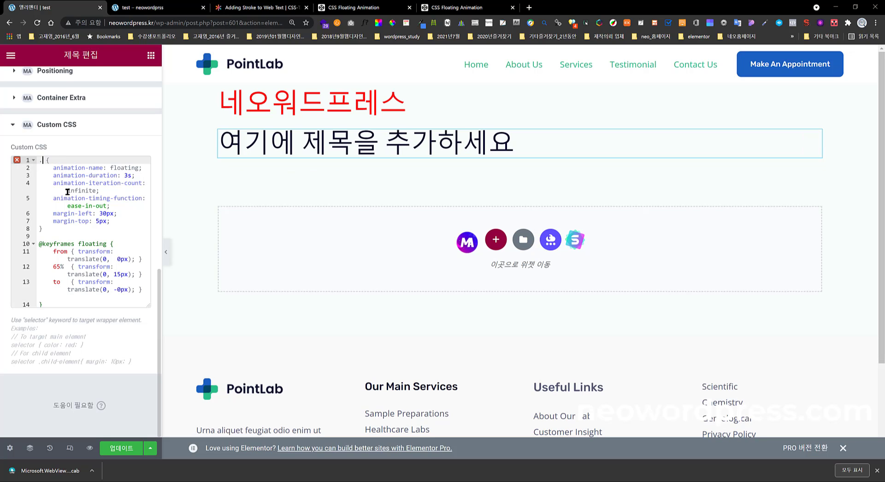
text(f)
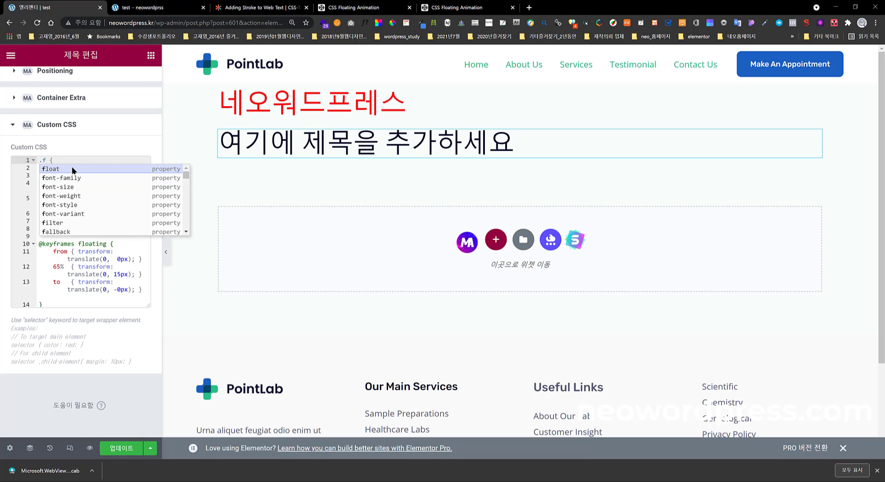
click(73, 169)
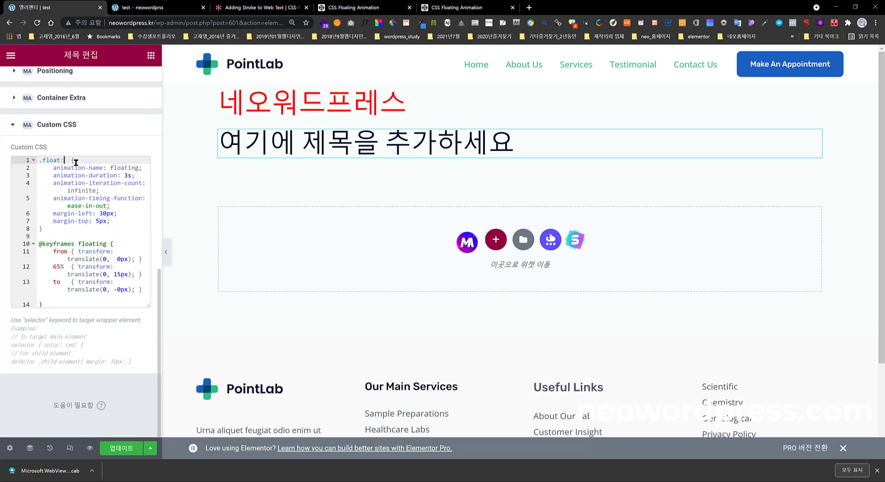
text(in)
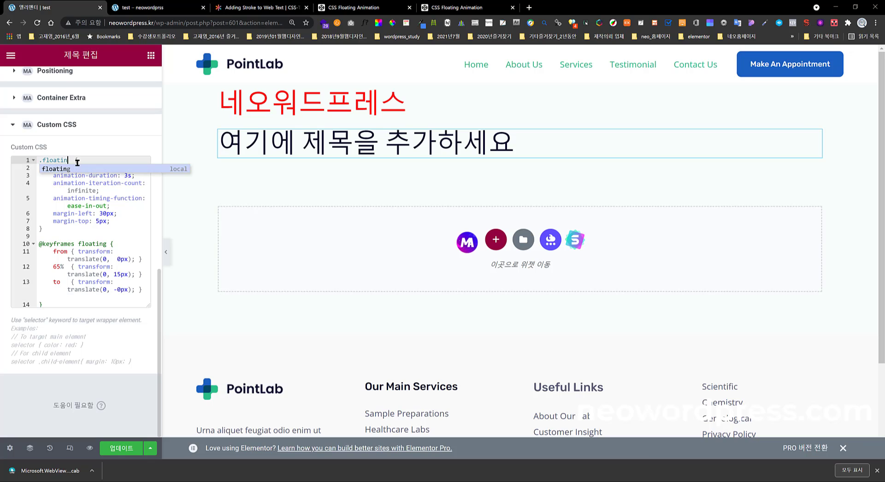
click(75, 170)
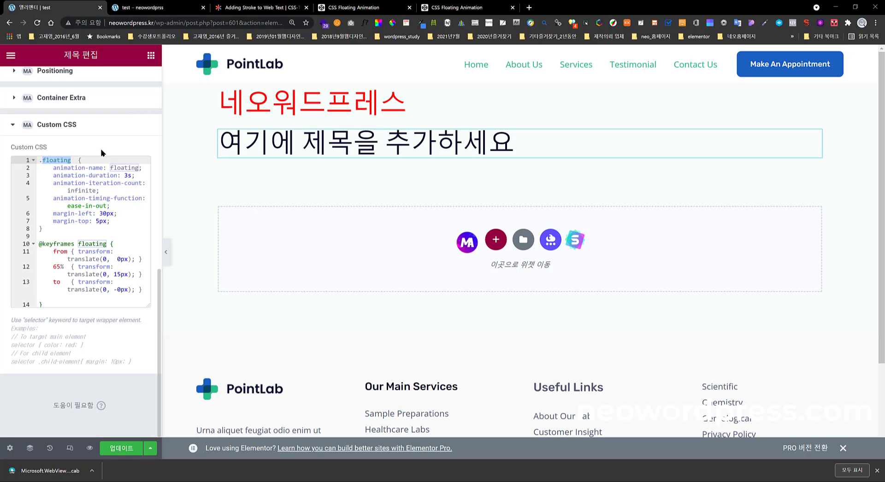
Step: Set the new heading's CSS class to floating in its advanced settings
scroll(106, 148, up, 10)
click(115, 121)
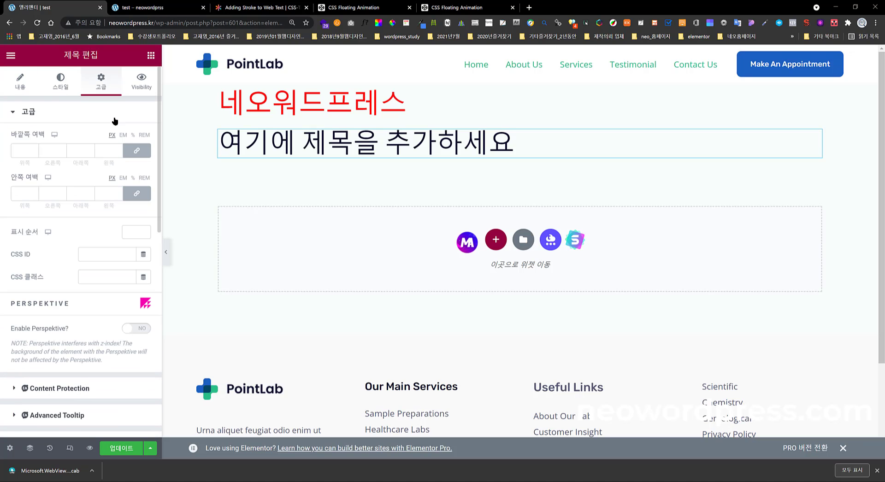
click(109, 277)
text(floating)
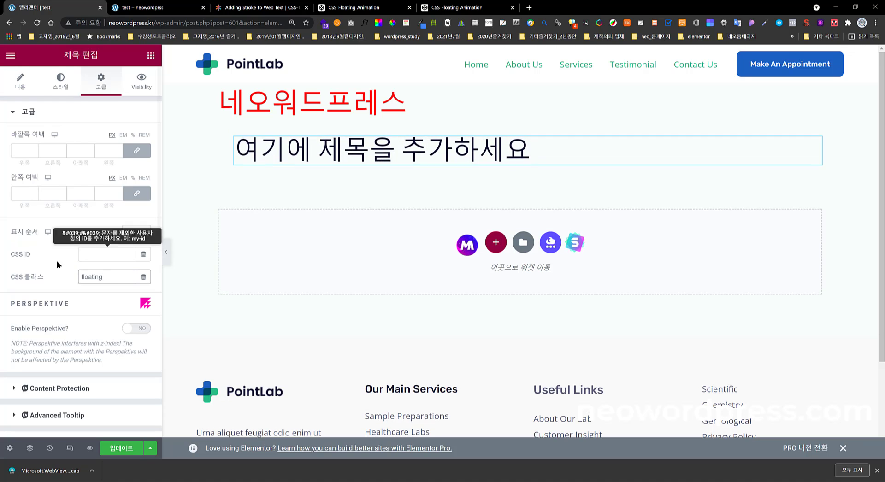
Step: Review the heading's Custom CSS against the code of the CSS Floating Animation pen on CodePen, and return to the Elementor editor
scroll(82, 280, down, 10)
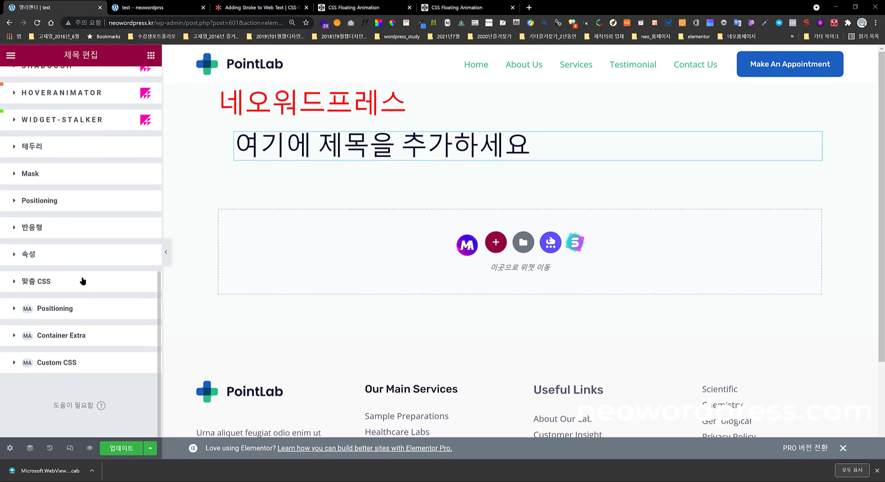
scroll(103, 365, up, 5)
scroll(105, 363, down, 2)
scroll(105, 363, down, 7)
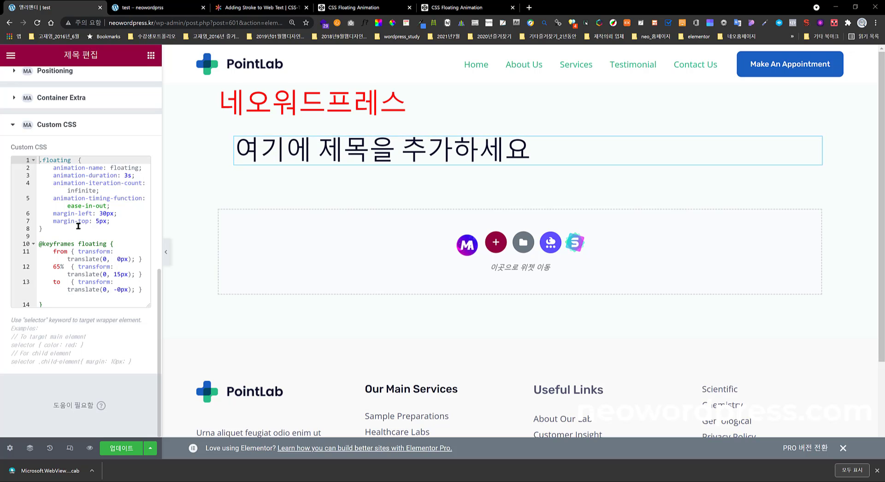
click(443, 8)
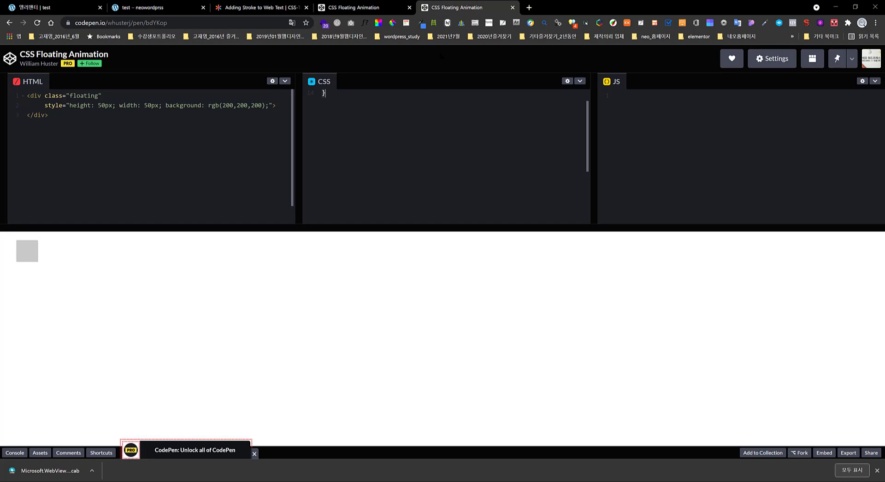
key(ctrl+a)
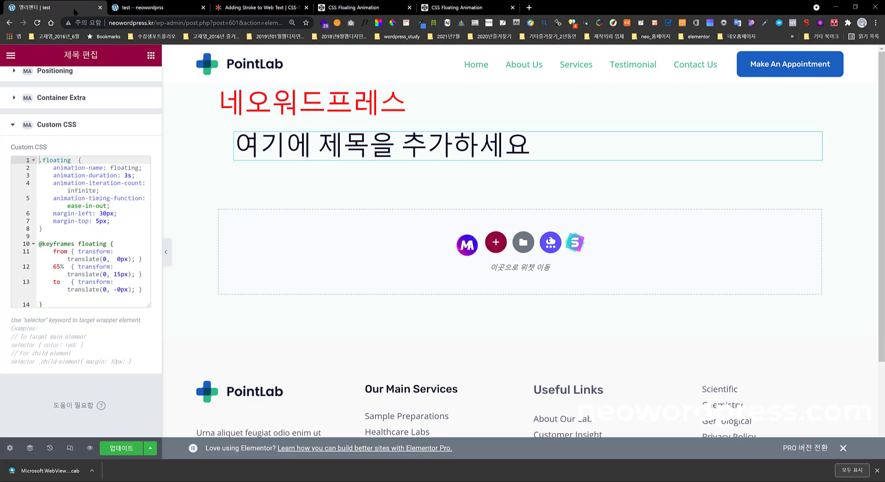
click(68, 11)
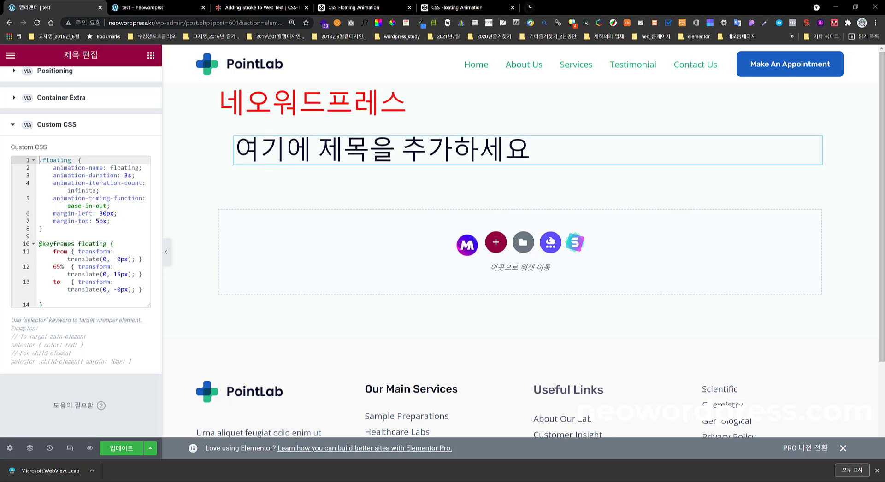
Step: Open the bookmarked YouTube video "How to Add Custom CSS in Elementor [PRO]" in a new browser tab and look over its page
key(ctrl+t)
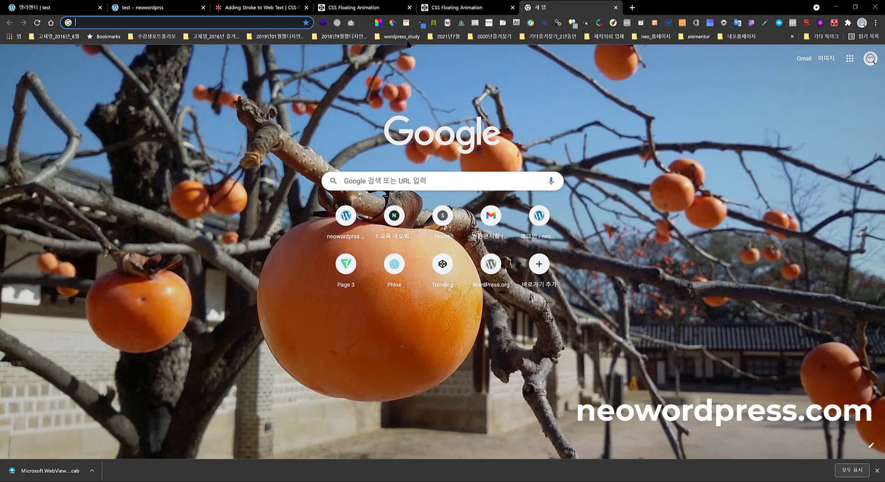
click(452, 37)
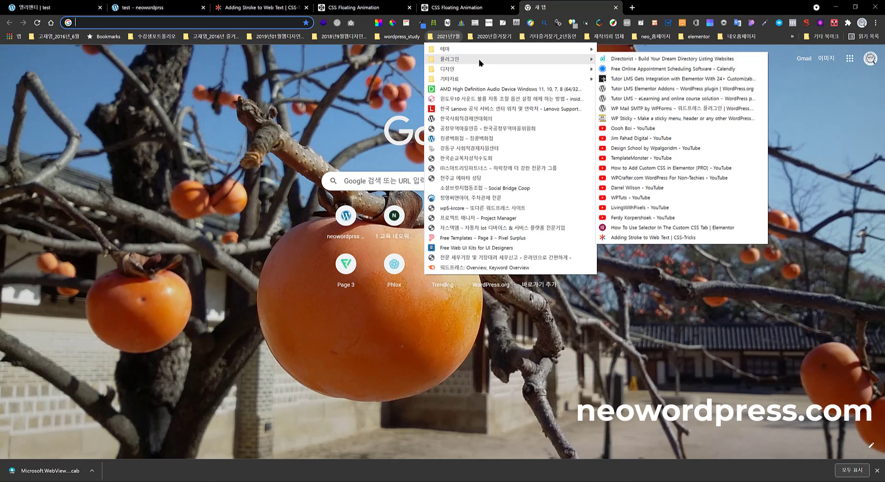
mouse_move(542, 72)
click(661, 169)
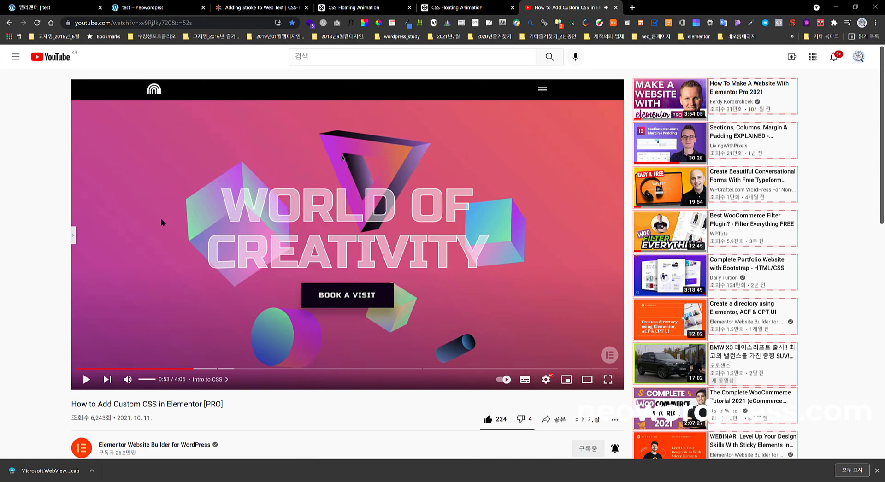
scroll(258, 288, down, 2)
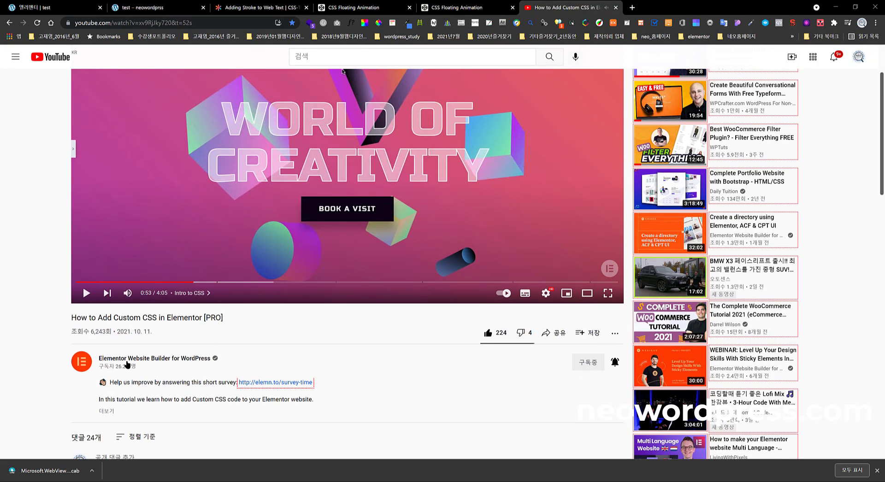
scroll(225, 278, up, 1)
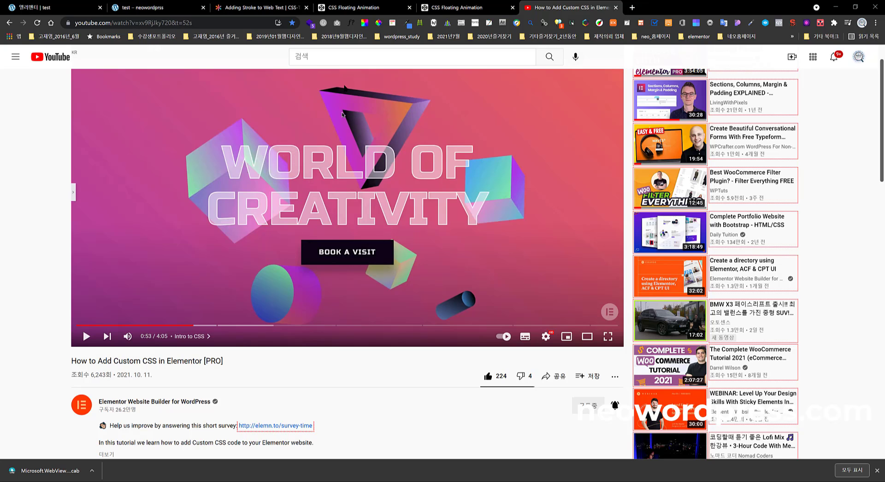
Step: Look over the YouTube tutorial page and compare the animated heading in the Elementor editor and the page preview
click(76, 14)
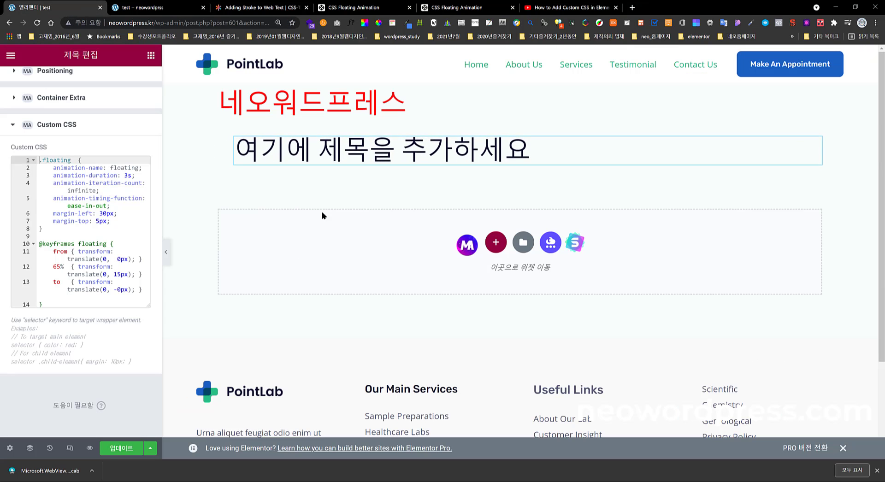
click(566, 7)
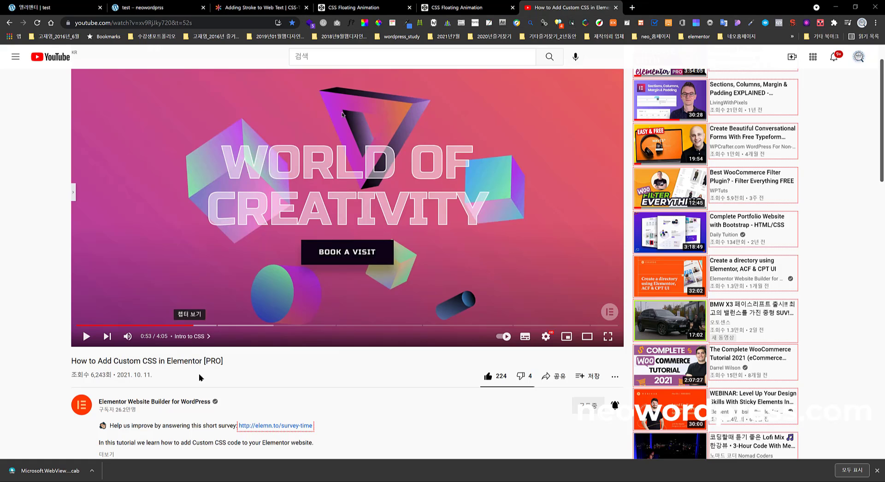
scroll(262, 395, down, 1)
scroll(159, 310, up, 2)
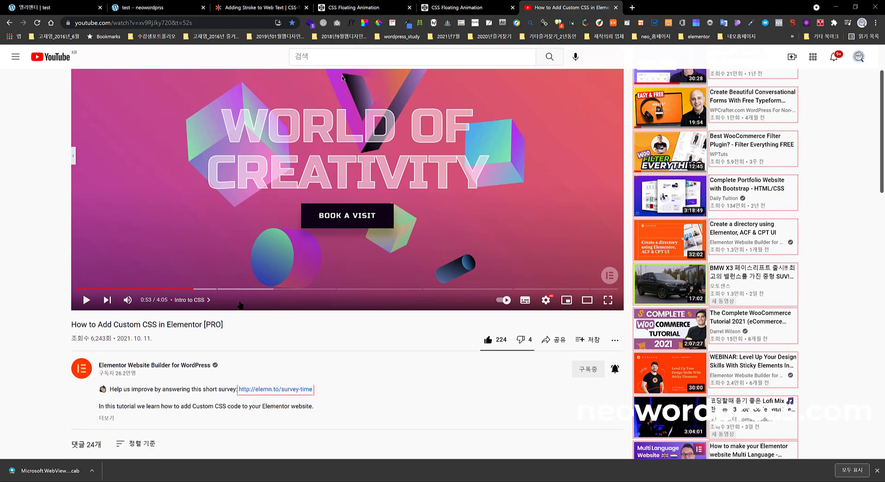
click(143, 8)
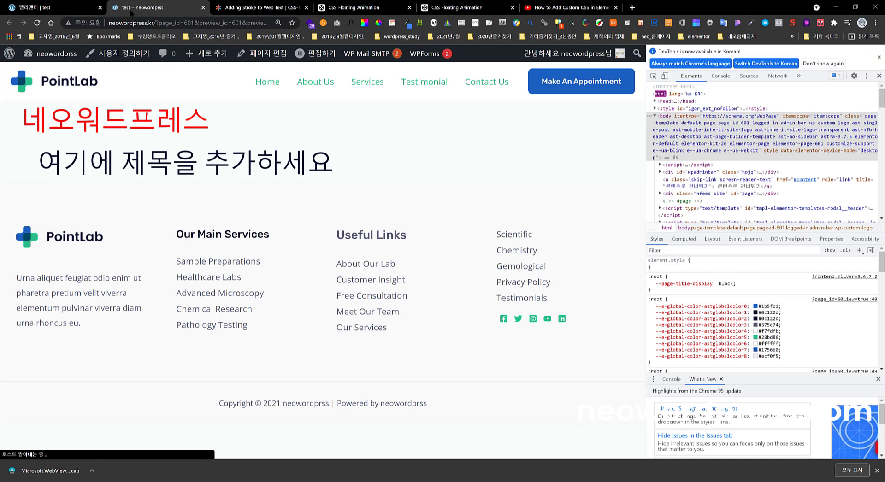
click(78, 10)
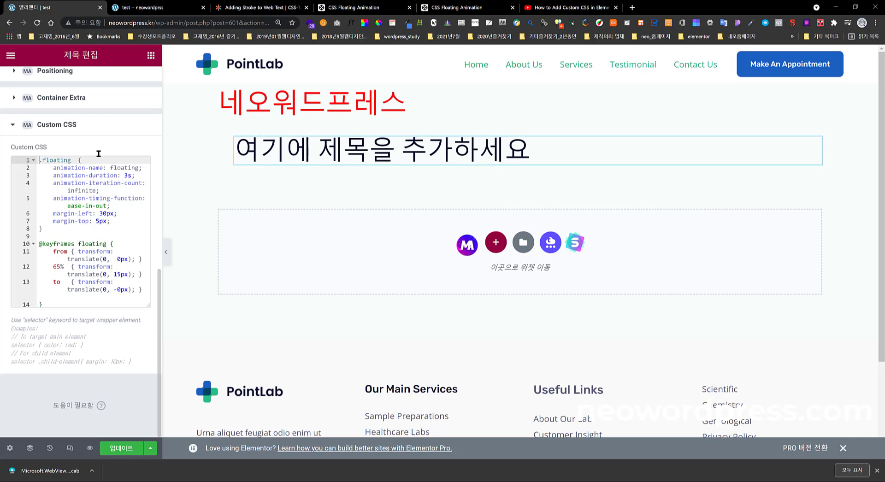
click(147, 8)
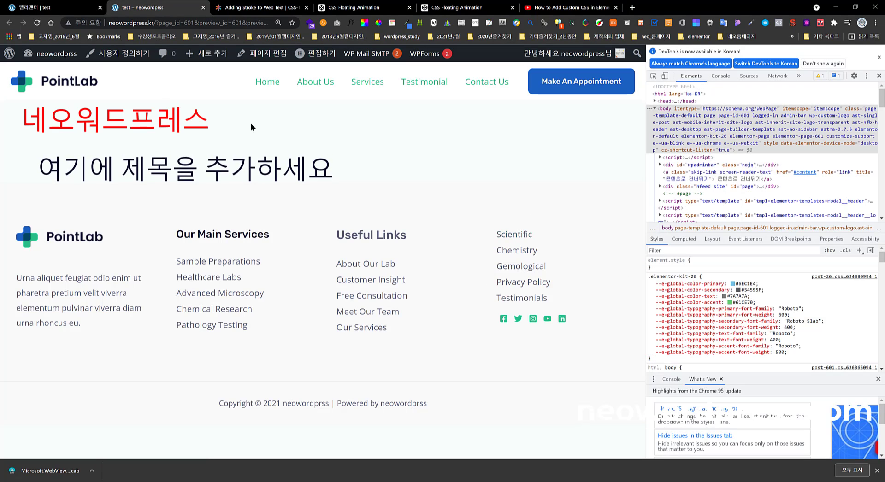
click(73, 8)
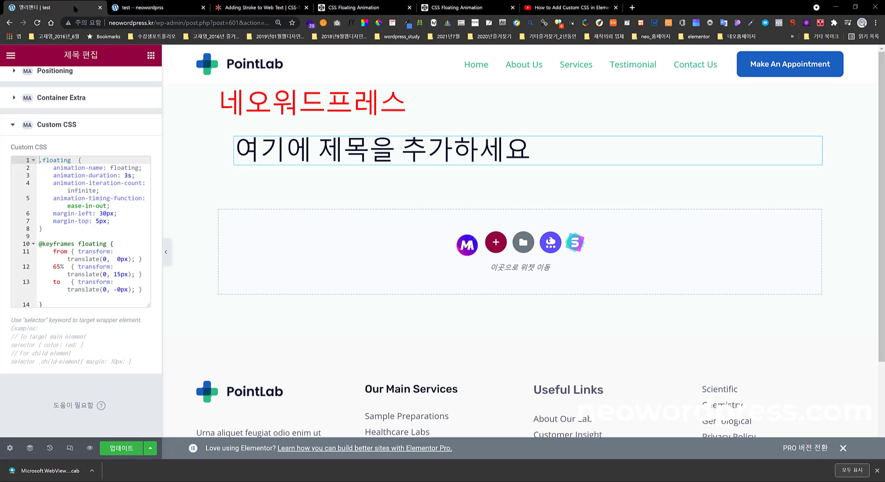
Step: Browse the widget list and add a new section with three equal columns below the headings
click(150, 56)
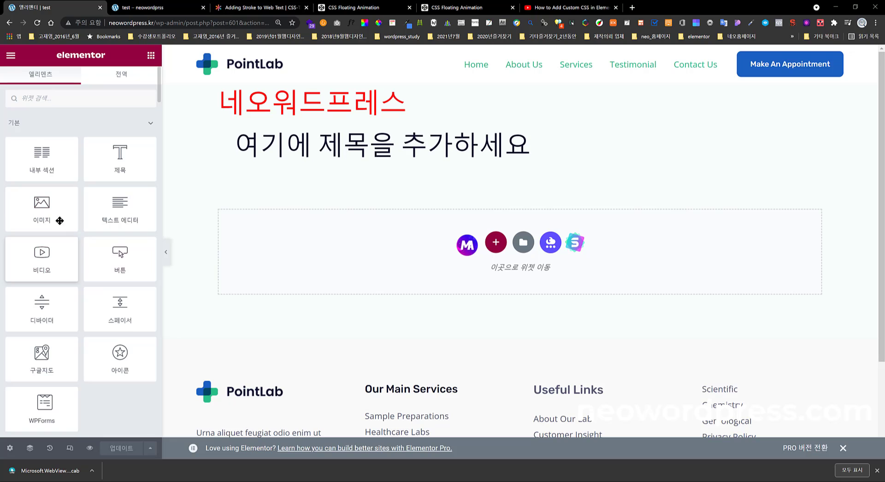
scroll(71, 289, down, 4)
scroll(93, 271, up, 2)
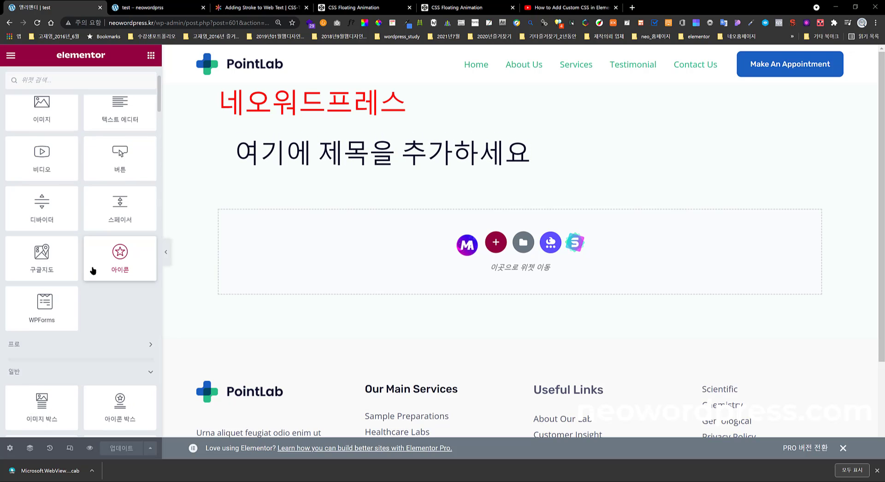
scroll(69, 263, up, 2)
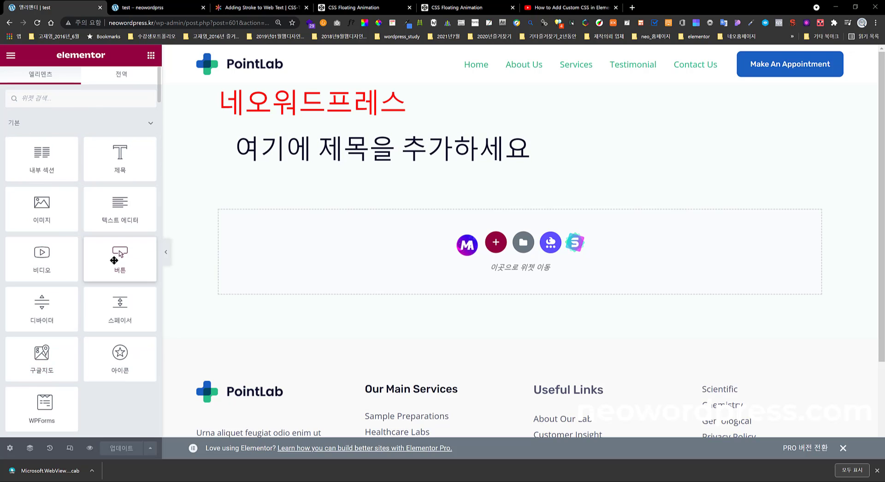
click(497, 243)
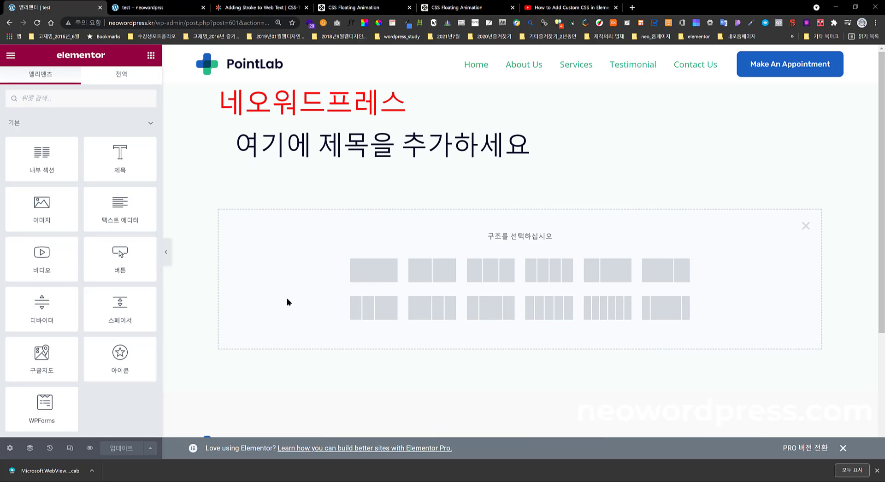
click(478, 274)
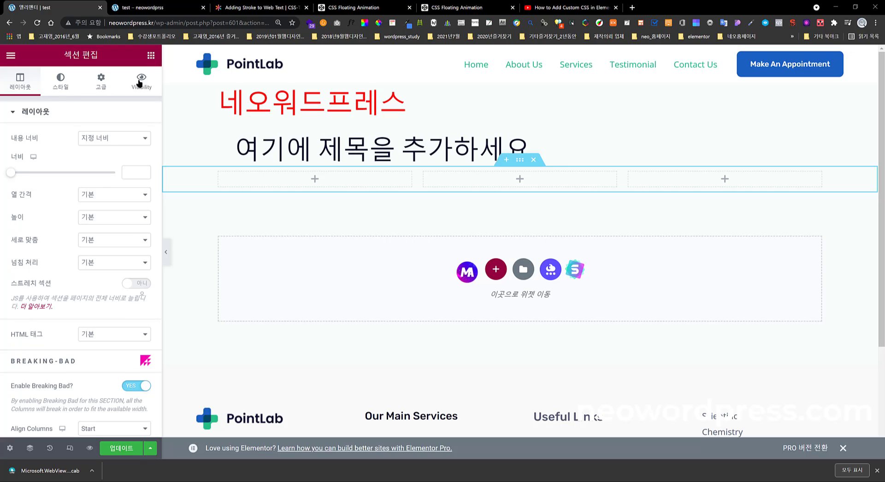
Step: Place a Button widget in the new section's first column and open its Master Addons Custom CSS editor
click(150, 56)
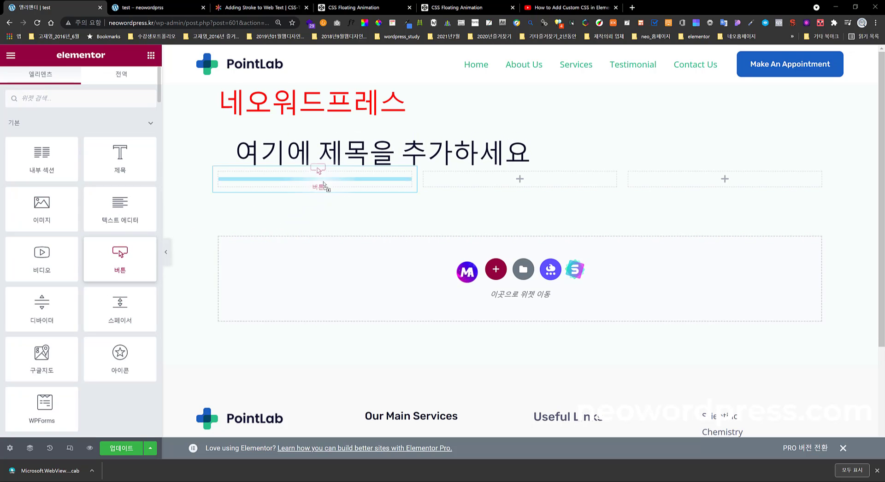
drag(315, 190, 314, 190)
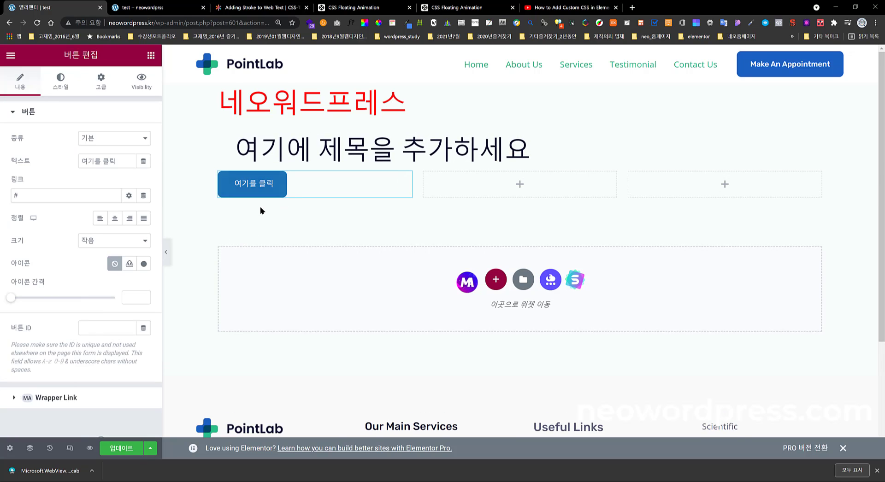
click(102, 94)
scroll(108, 251, down, 10)
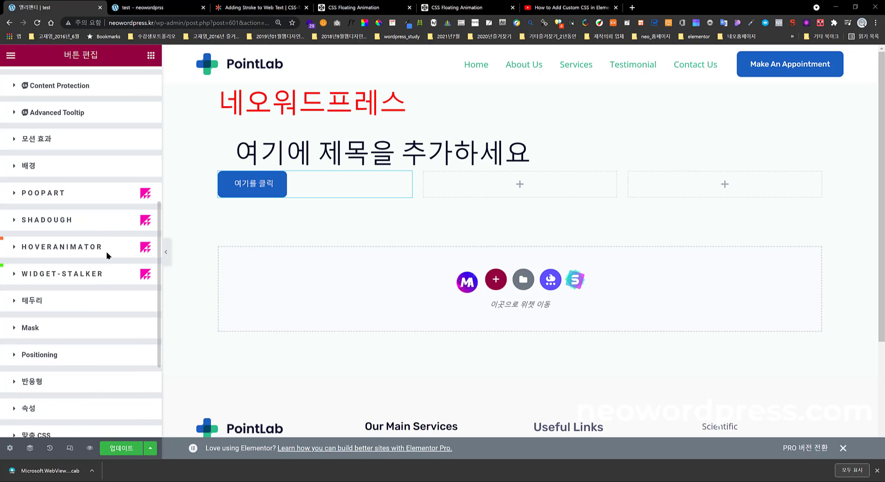
click(100, 371)
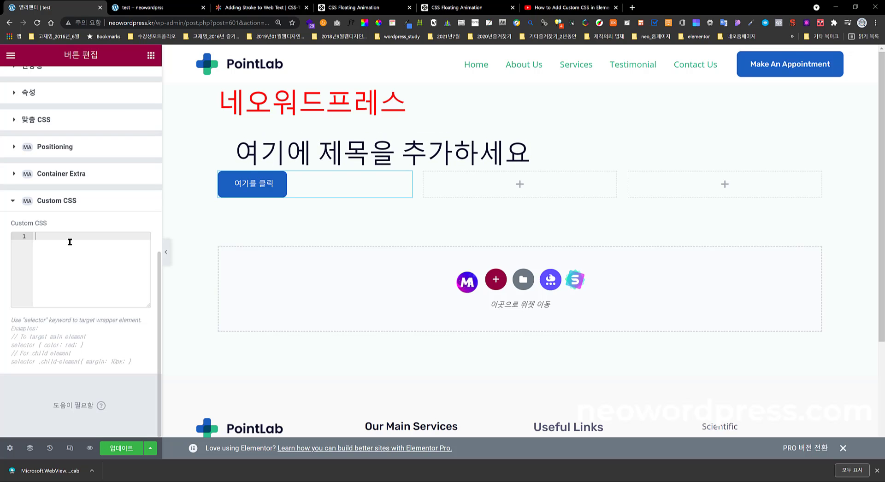
Step: Write the button's Custom CSS rule as selector { background: red; }
text(se)
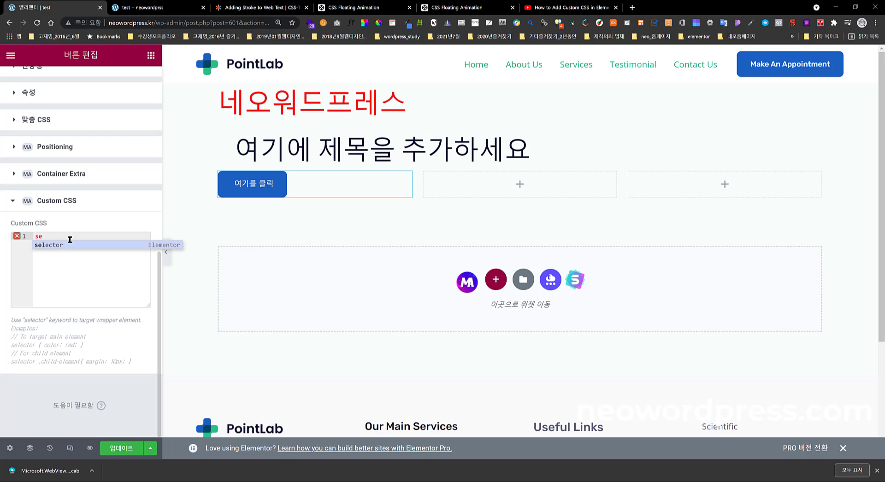
text(lector)
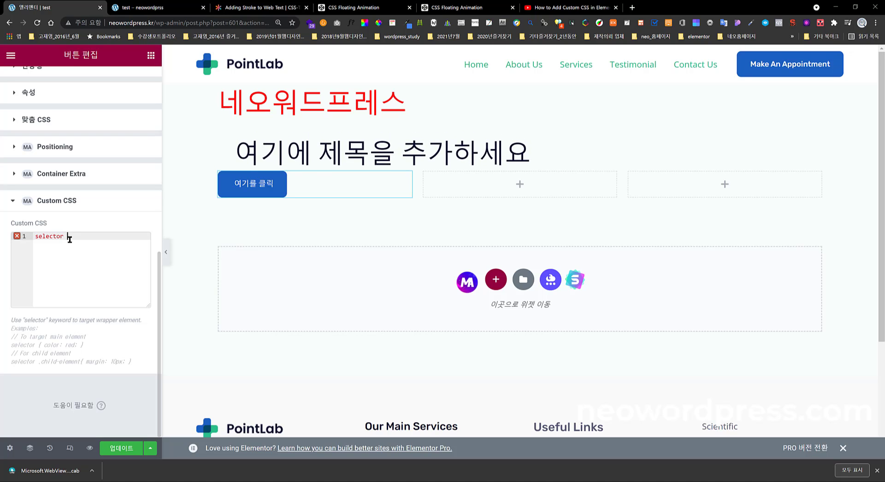
text( {)
key(Return)
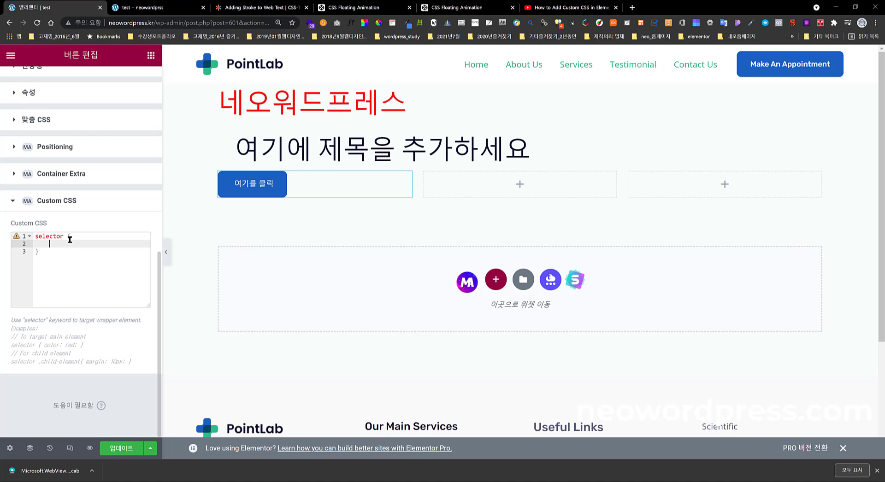
text(b)
key(Down)
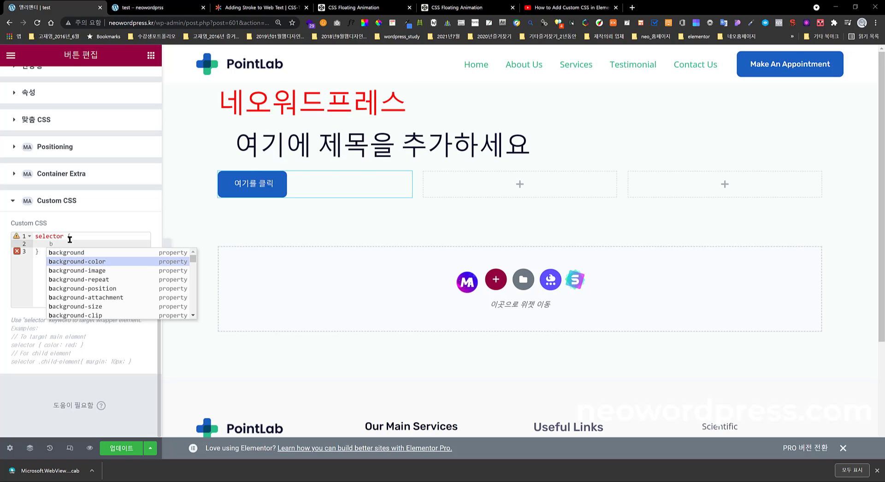
key(Return)
text(red;)
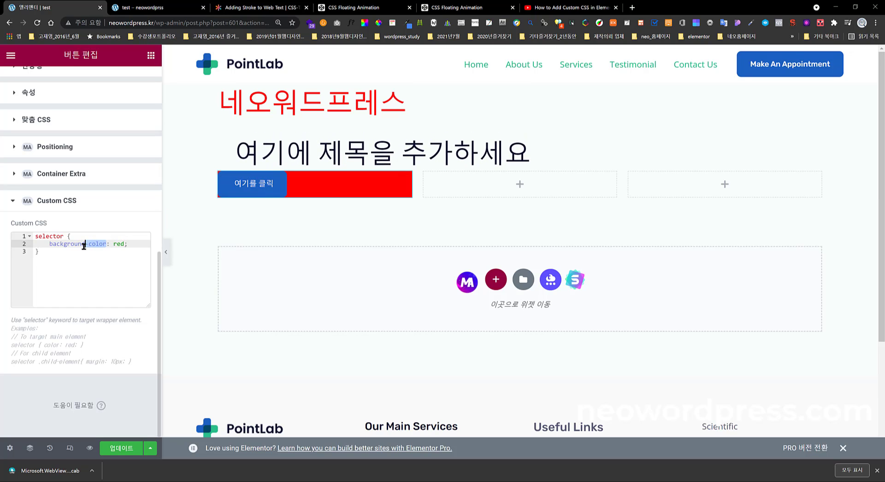
key(BackSpace)
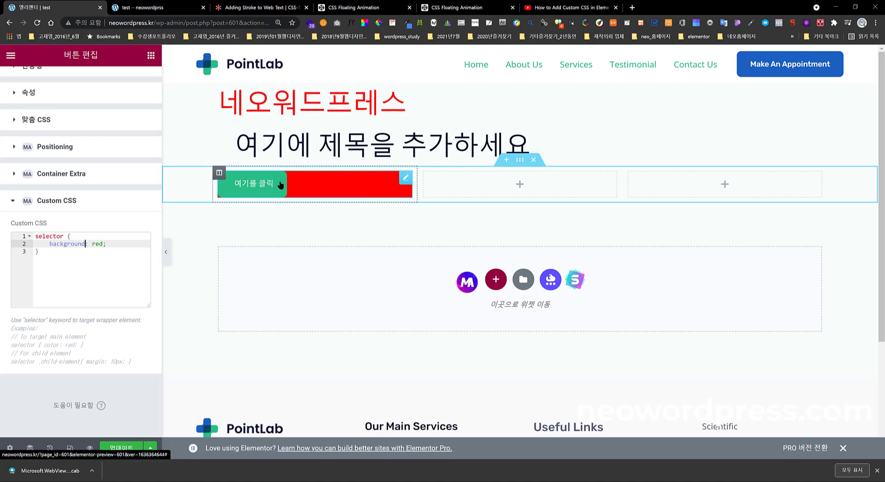
Step: Update the page and inspect the button in the preview with the browser's developer tools to find its class
click(118, 453)
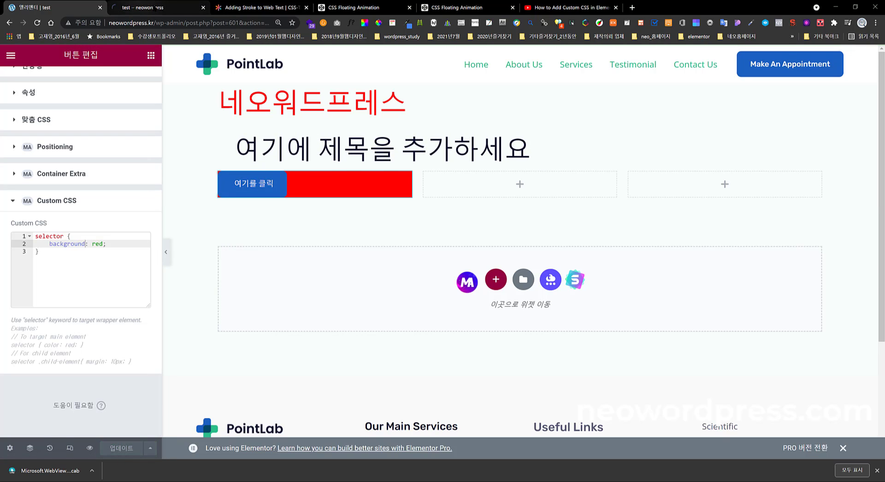
click(143, 8)
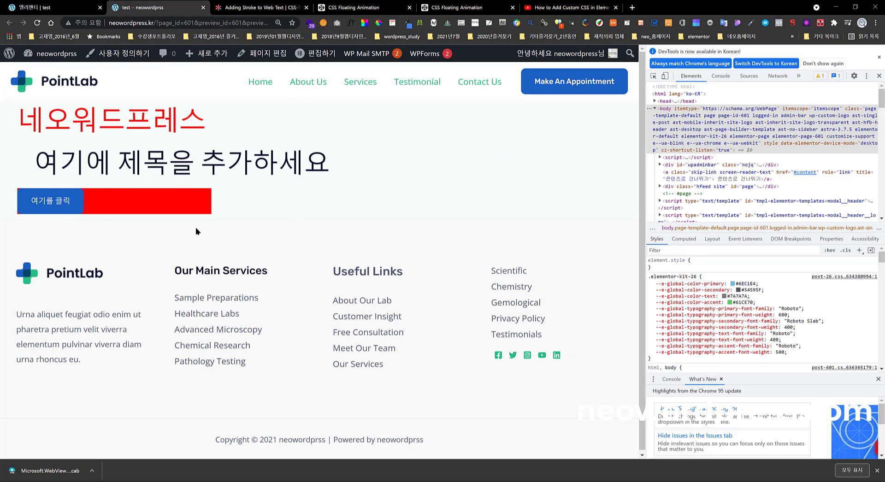
right_click(72, 209)
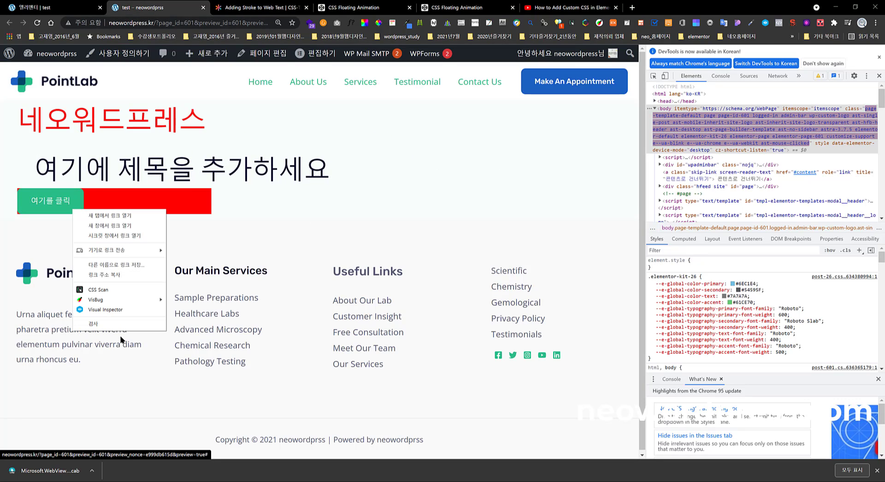
click(95, 324)
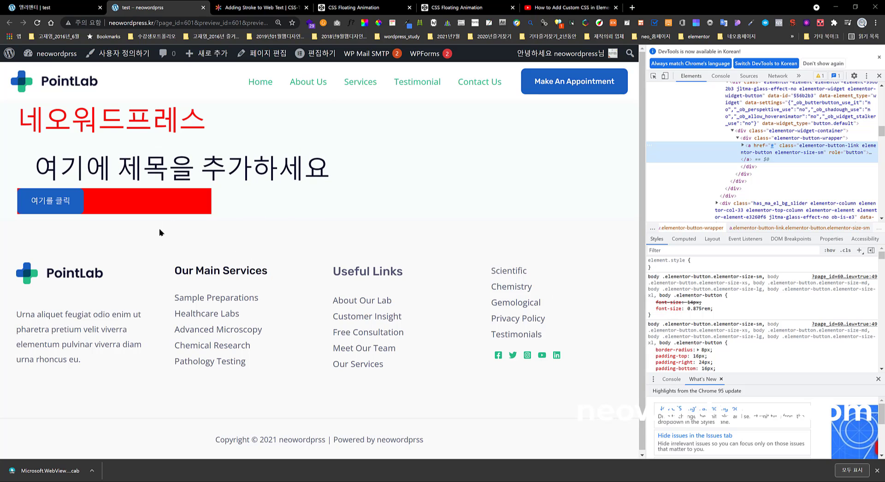
right_click(71, 209)
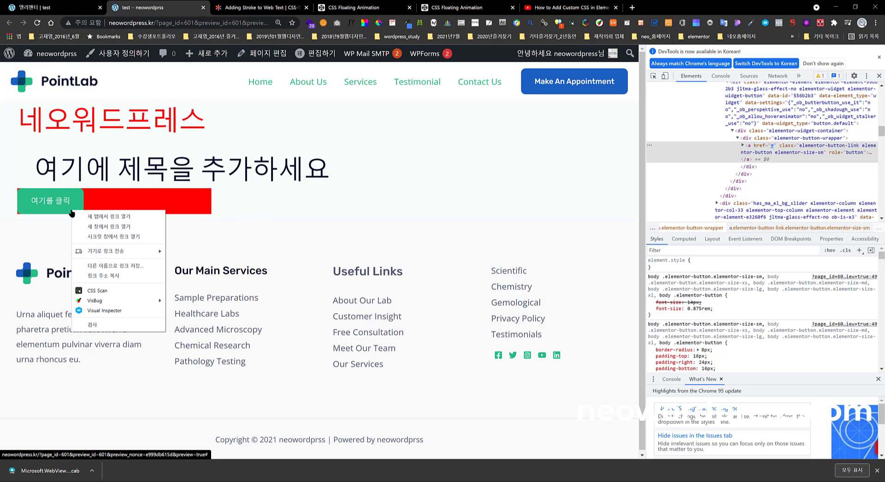
click(118, 325)
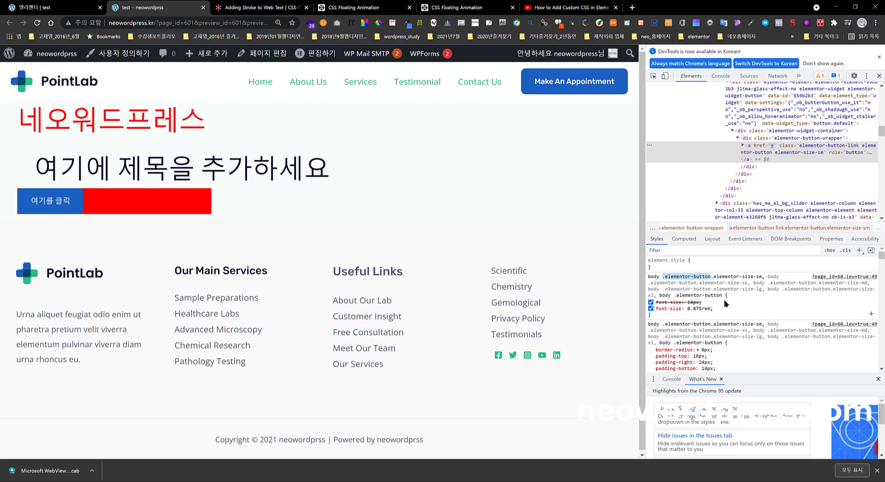
click(50, 8)
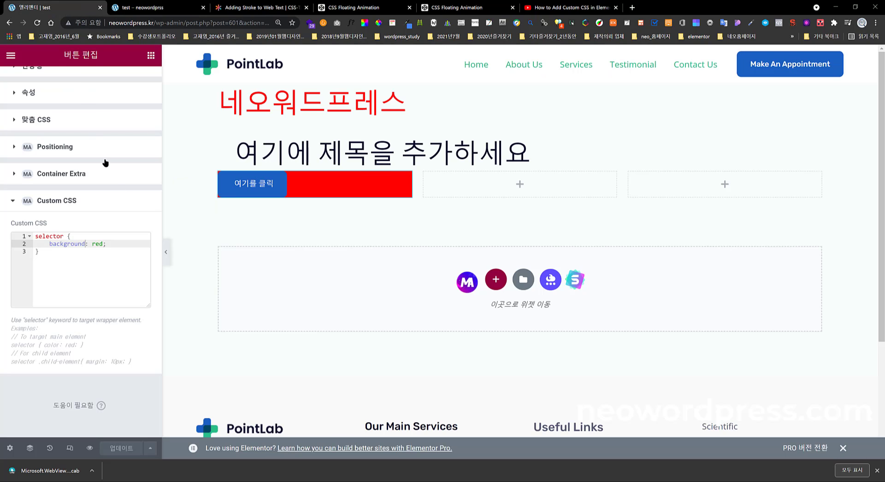
click(65, 236)
text(floating)
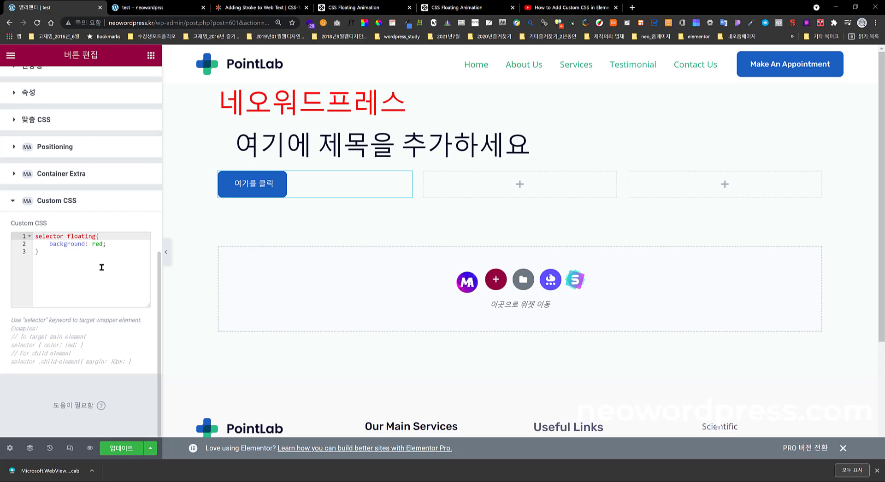
key(BackSpace)
key(BackSpace)
key(BackSpace)
key(BackSpace)
key(BackSpace)
key(BackSpace)
key(BackSpace)
key(BackSpace)
key(ctrl+Tab)
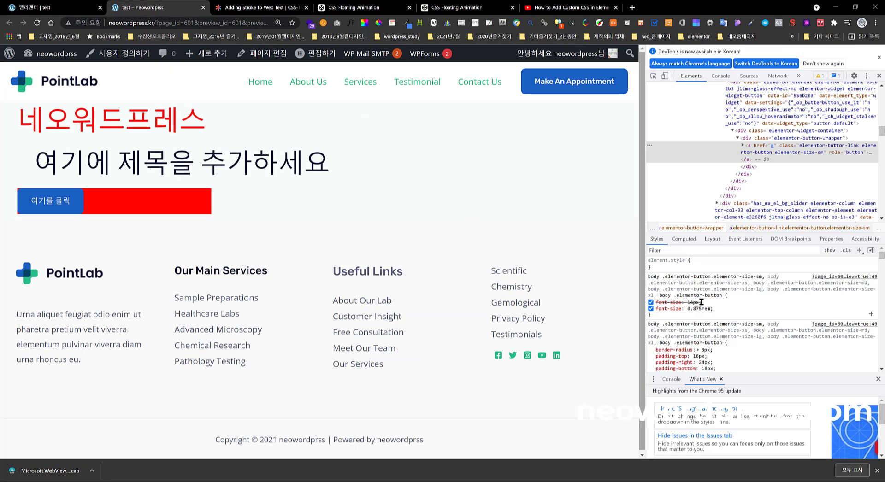
Step: Copy .elementor-button from the inspected button's styles and add it after selector in the button's Custom CSS rule
click(711, 278)
drag(710, 277, 662, 277)
key(ctrl+c)
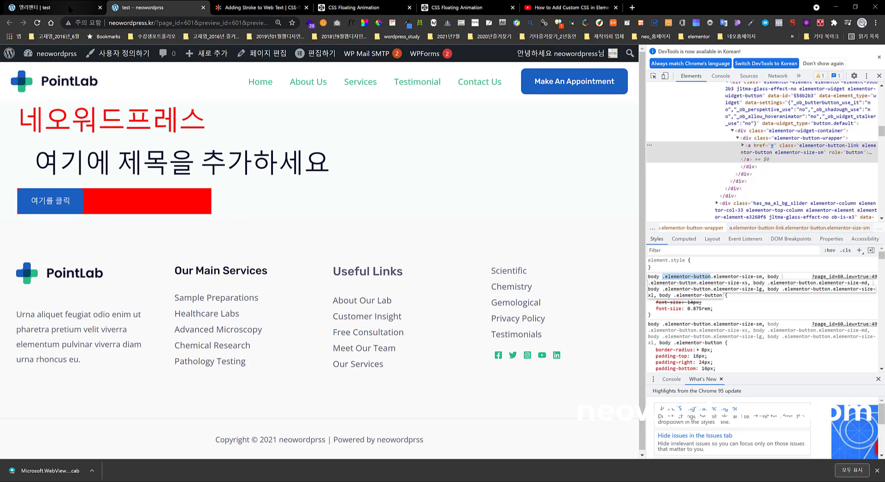
click(37, 8)
click(67, 236)
key(ctrl+v)
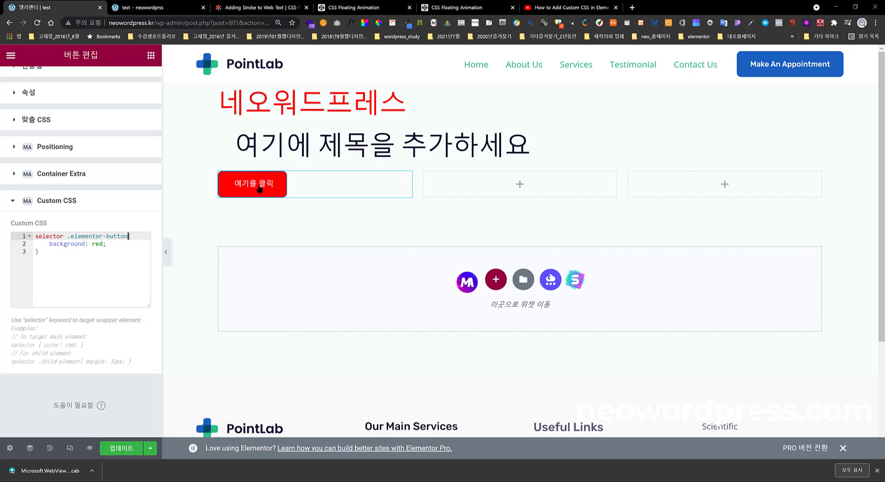
Step: Search the widgets for button and place the Master Addons Creative Buttons widget in the section's second column
scroll(119, 122, up, 6)
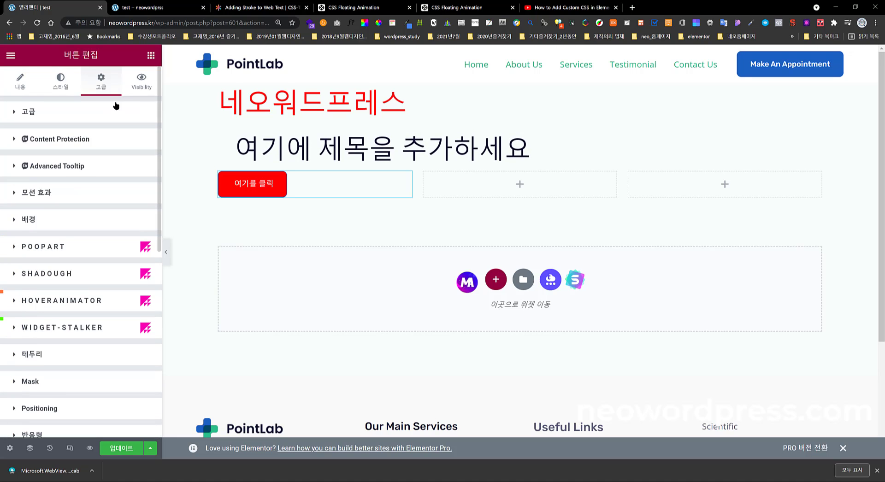
click(21, 91)
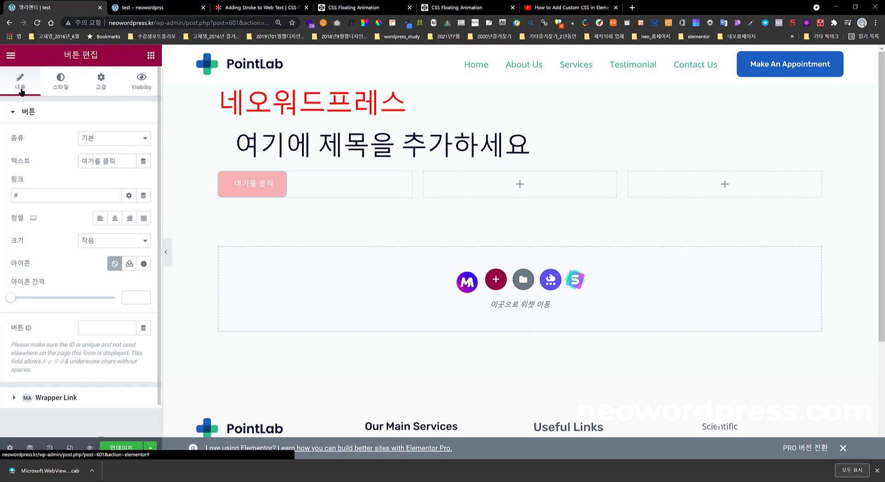
click(150, 56)
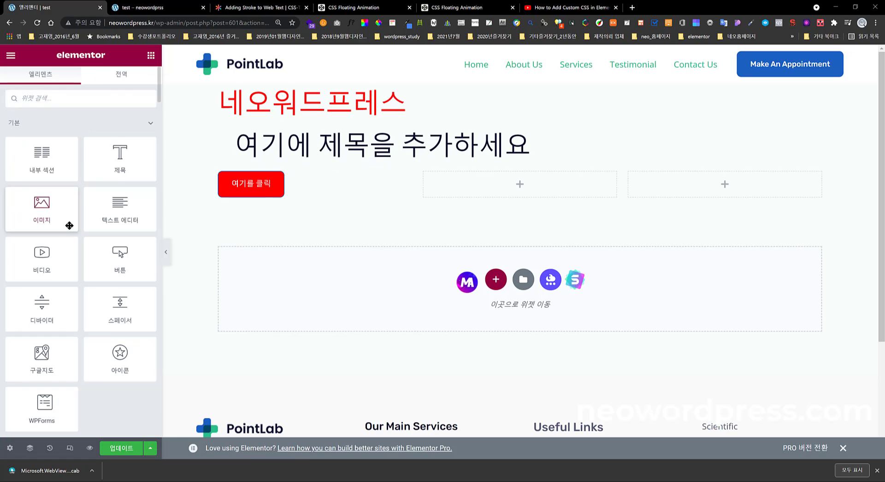
scroll(69, 224, down, 10)
scroll(69, 224, down, 15)
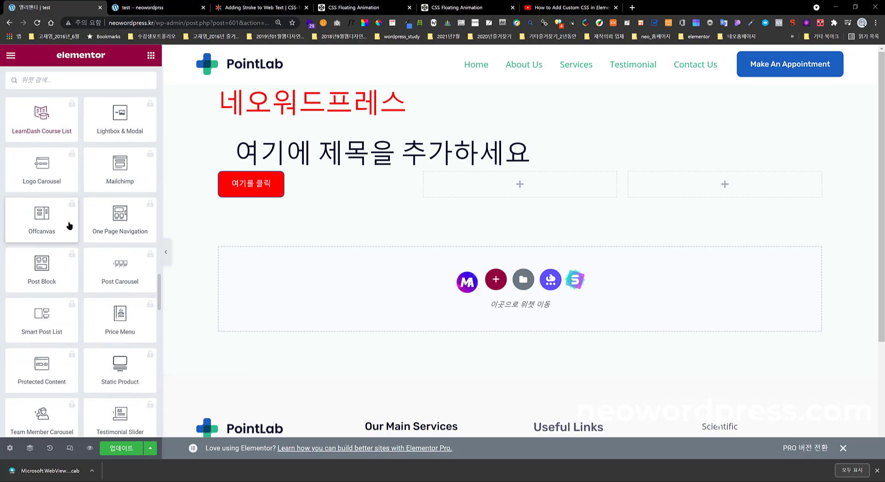
scroll(69, 222, down, 8)
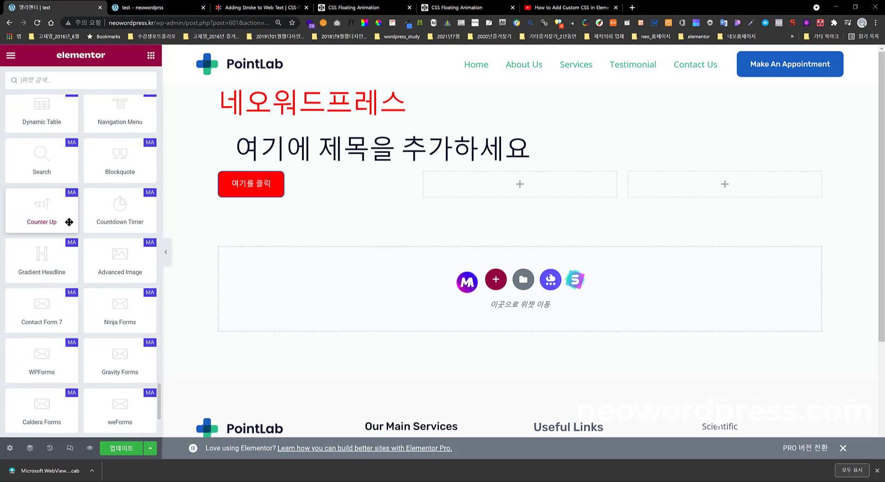
scroll(69, 221, up, 12)
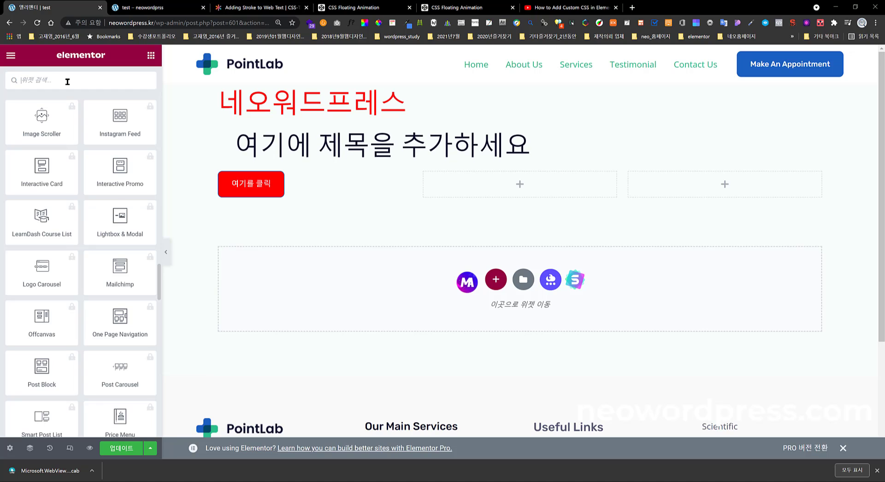
text(button)
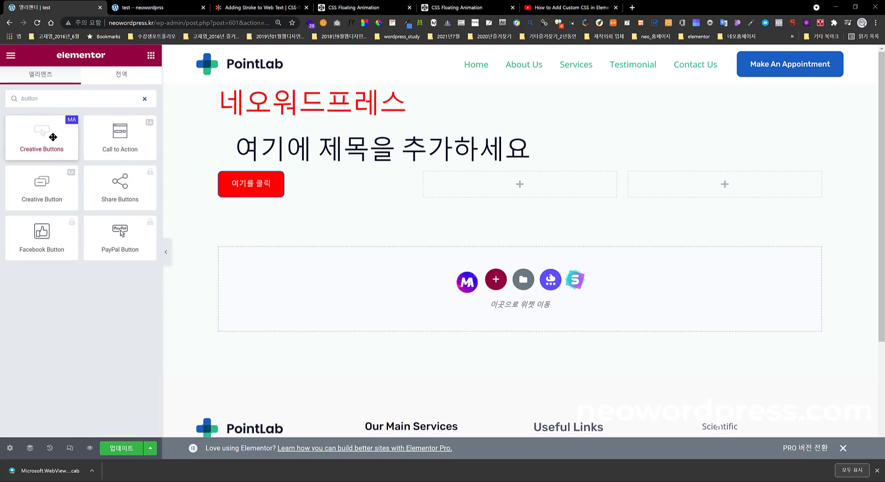
drag(320, 231, 484, 185)
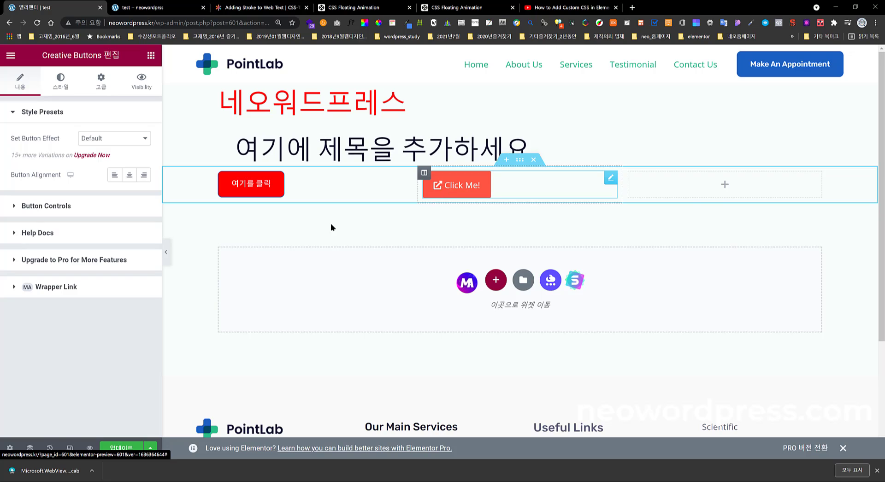
Step: Open the Master Addons Custom CSS editor in the Creative Buttons widget's advanced settings
click(101, 90)
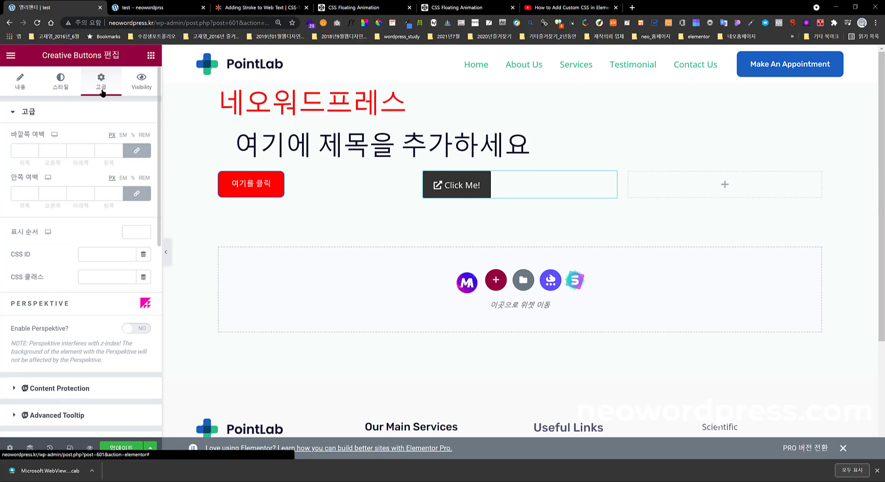
scroll(101, 261, down, 5)
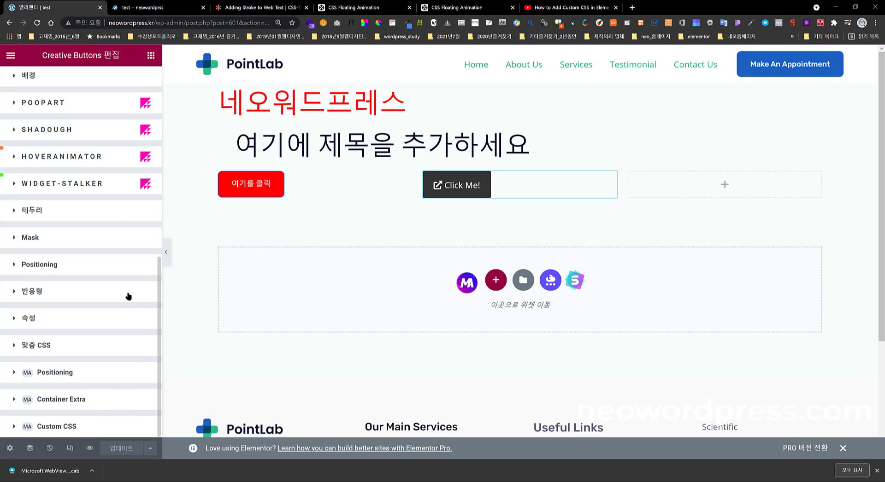
scroll(102, 426, up, 3)
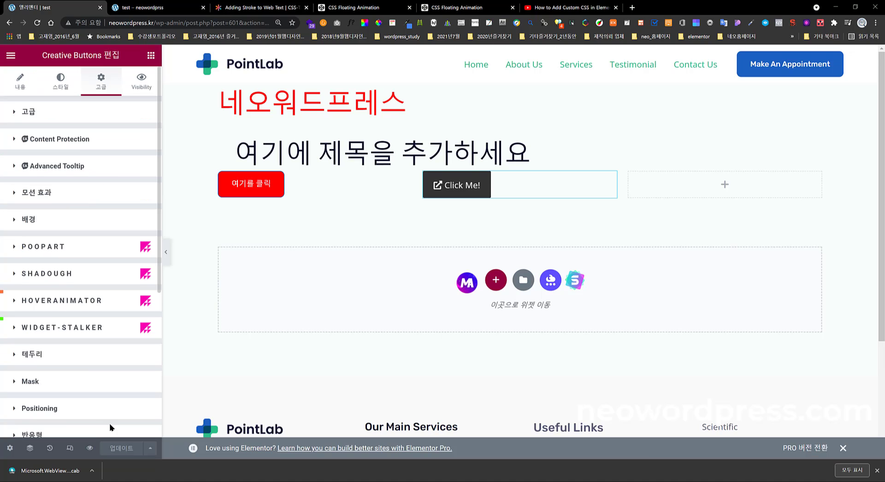
scroll(69, 396, down, 6)
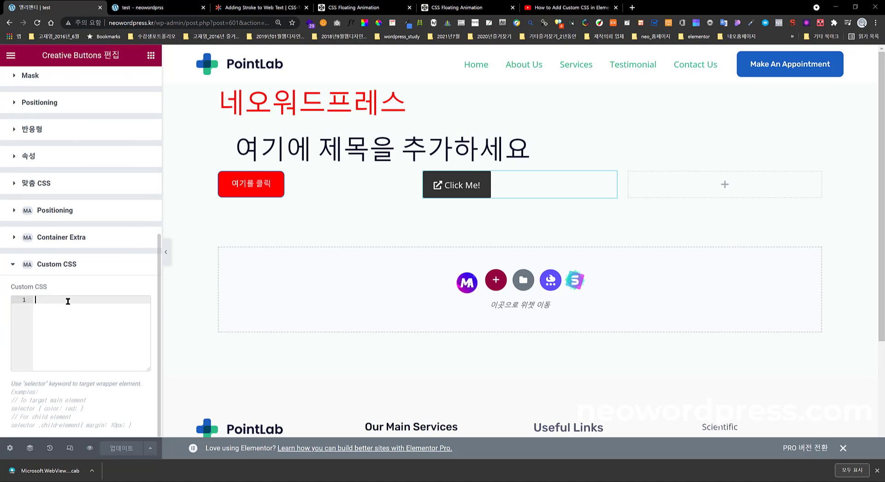
Step: Write the creative button's Custom CSS rule as selector { background-color: red; } and update the page
text(se)
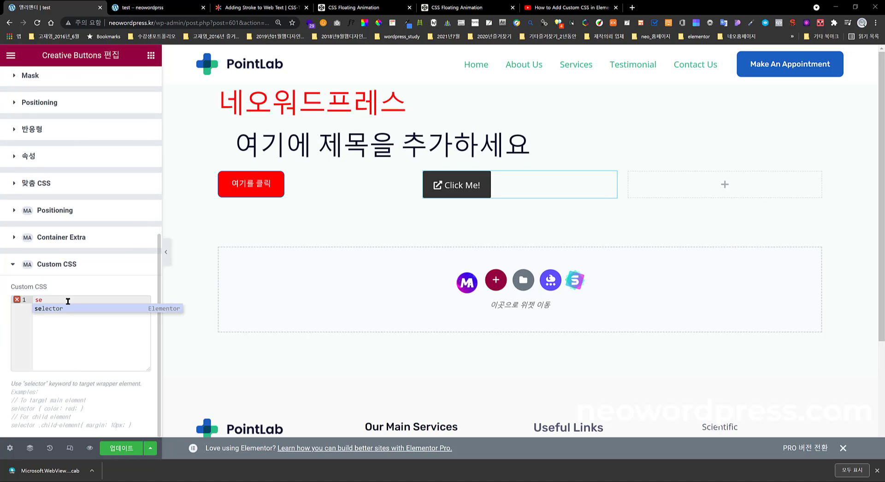
key(Return)
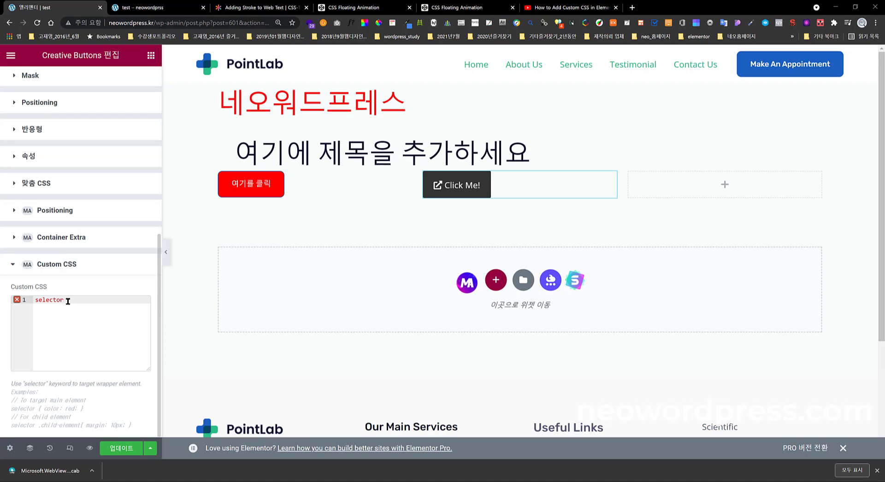
text({)
key(Return)
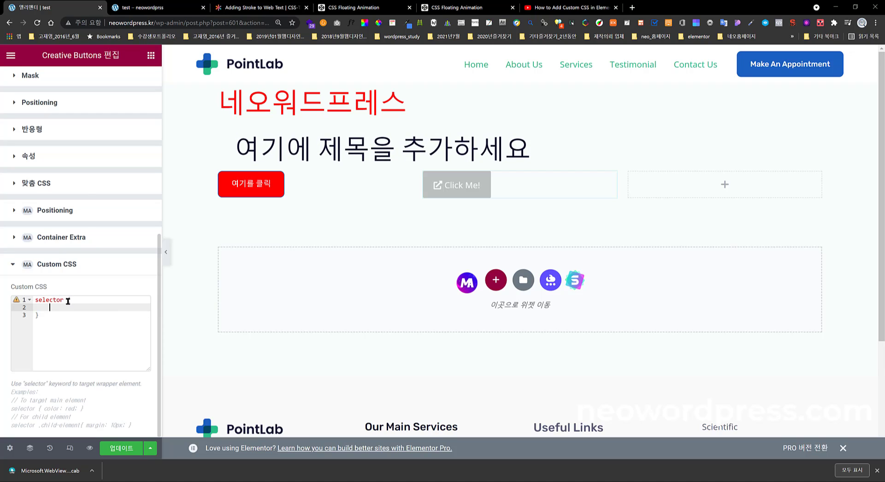
text(b)
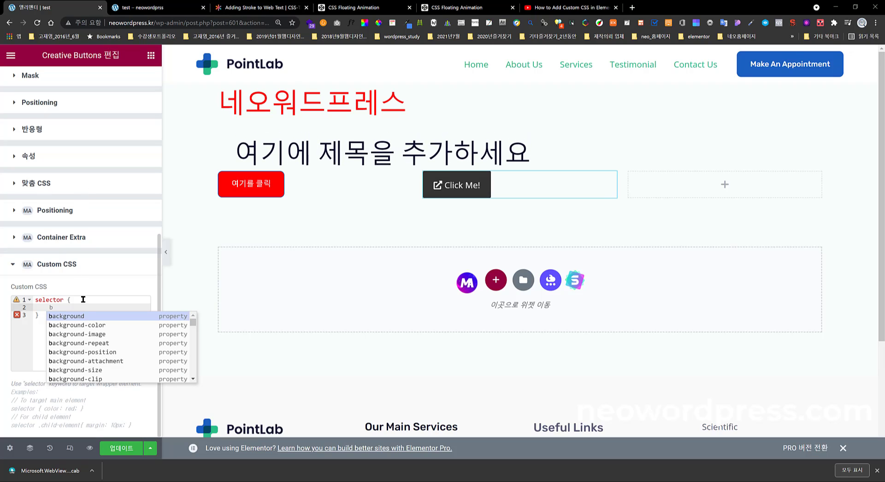
click(95, 326)
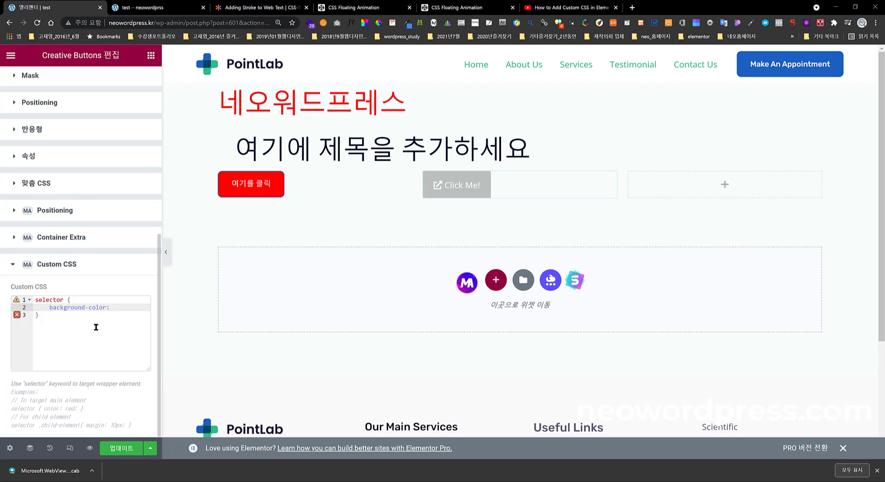
text(red)
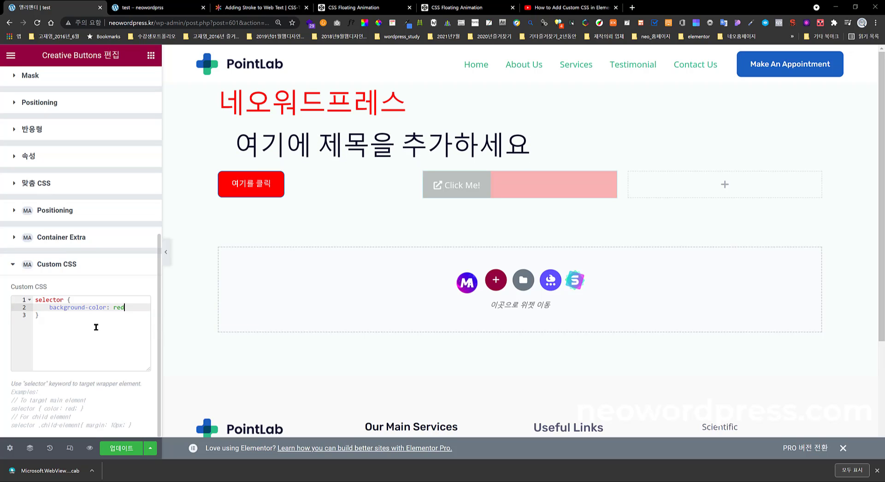
text(;)
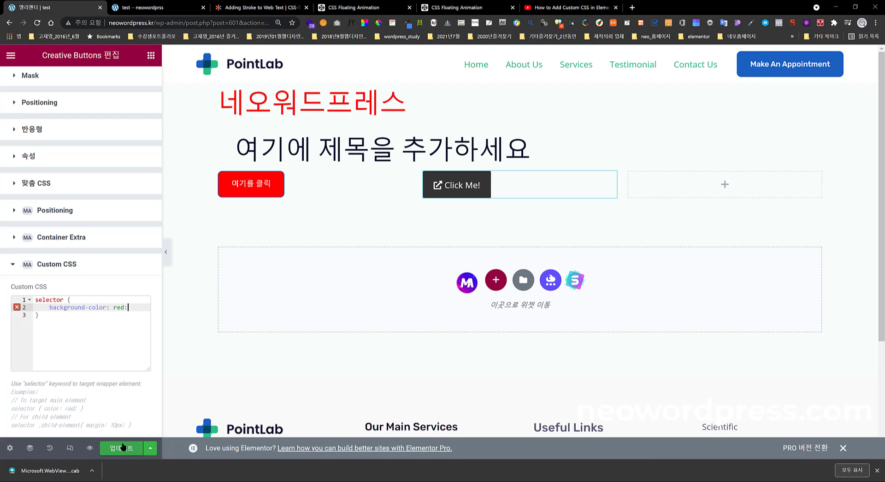
text(;)
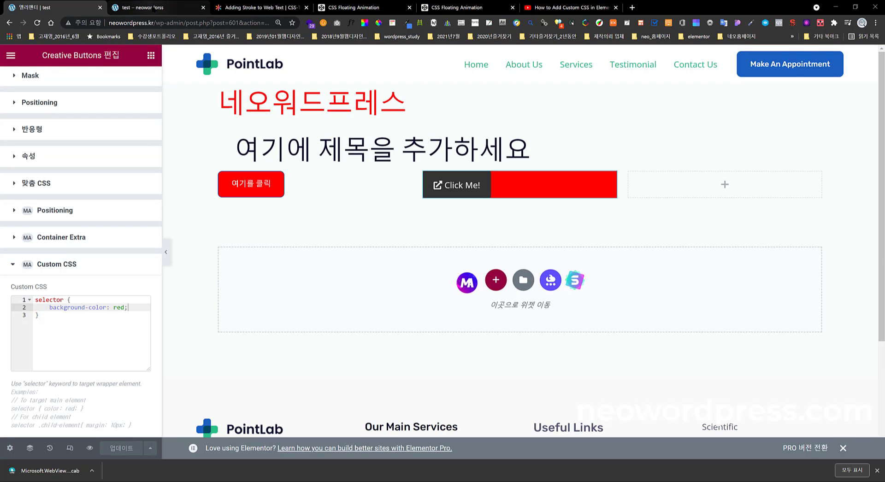
Step: Inspect the Click Me! button in the preview page and copy the class name jltma-creative-button from its styles
click(154, 9)
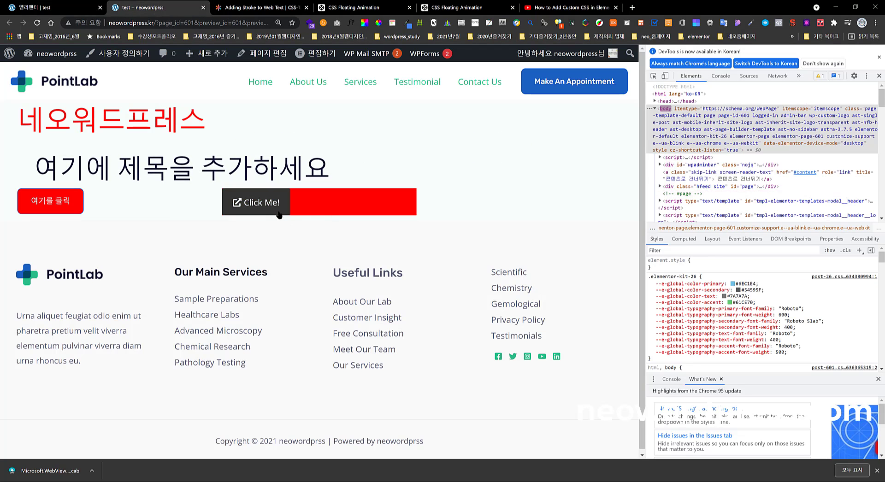
right_click(279, 214)
click(318, 325)
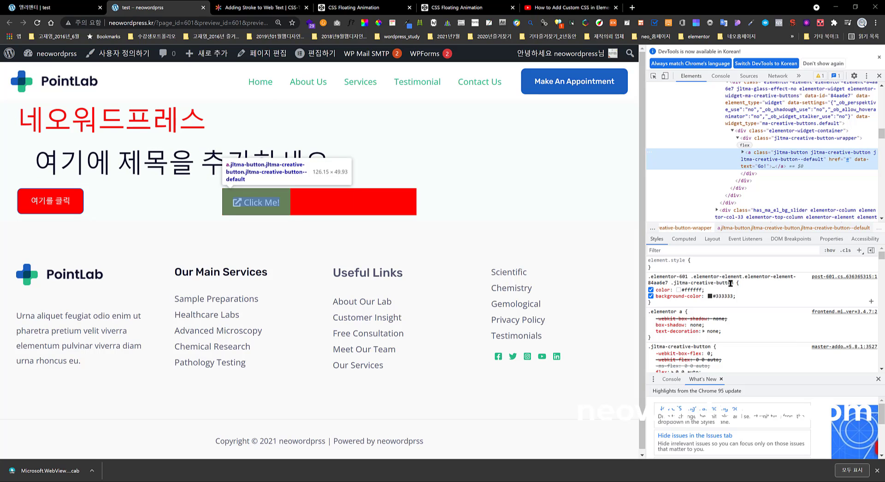
click(676, 285)
click(676, 284)
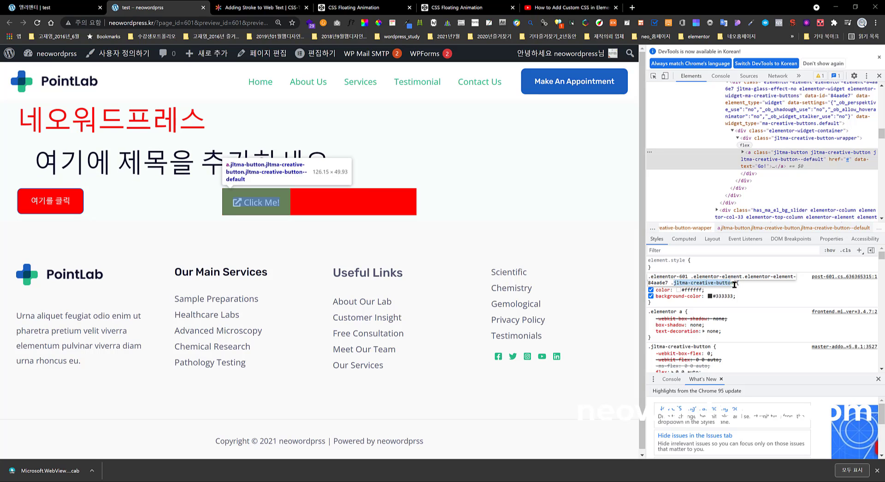
key(Return)
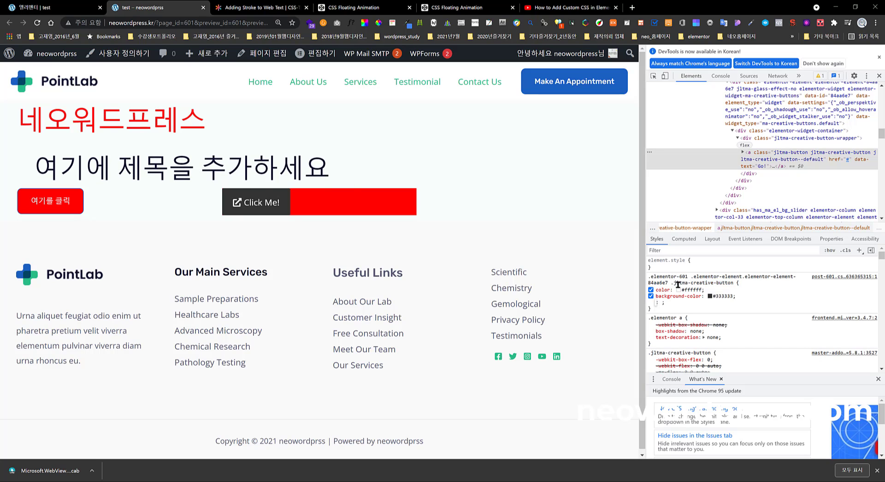
drag(674, 285, 729, 282)
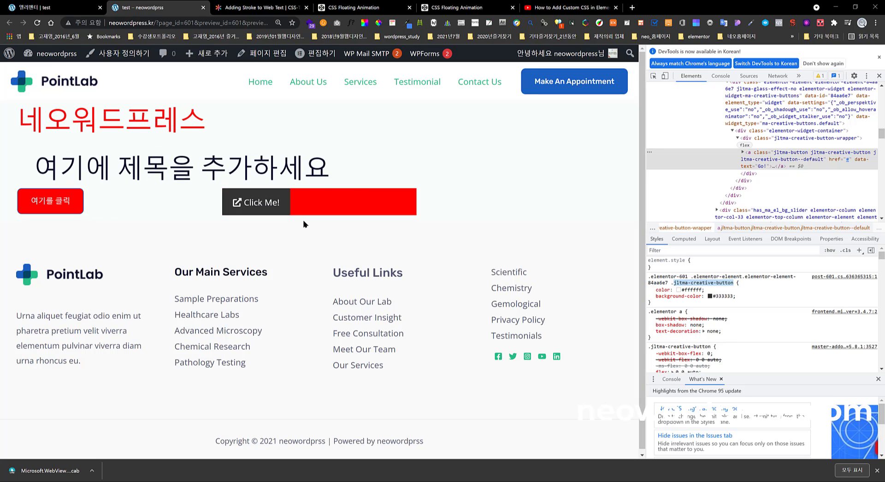
Step: Back in the editor, add .jltma-creative-button after selector in the creative button's Custom CSS rule
click(64, 8)
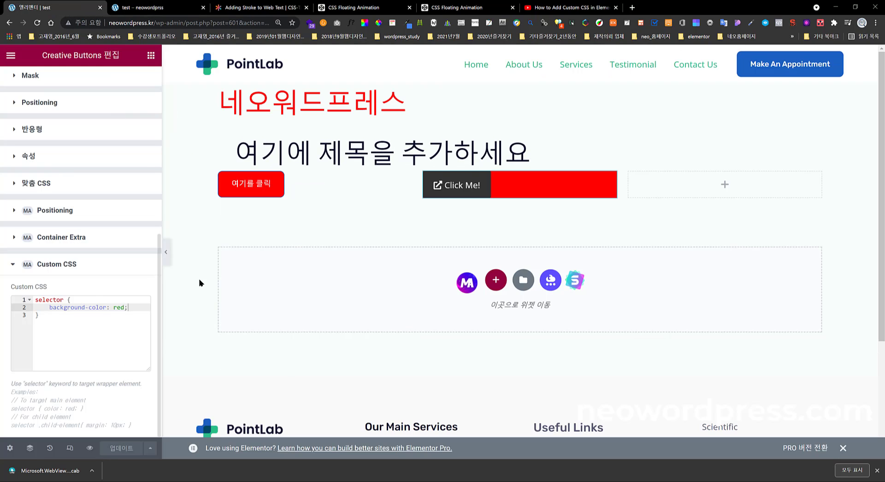
click(67, 300)
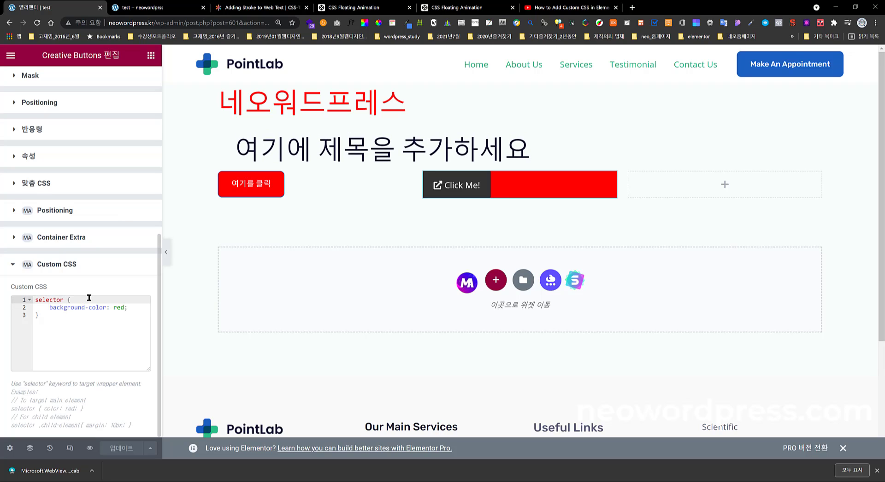
text(jltma-creative-button)
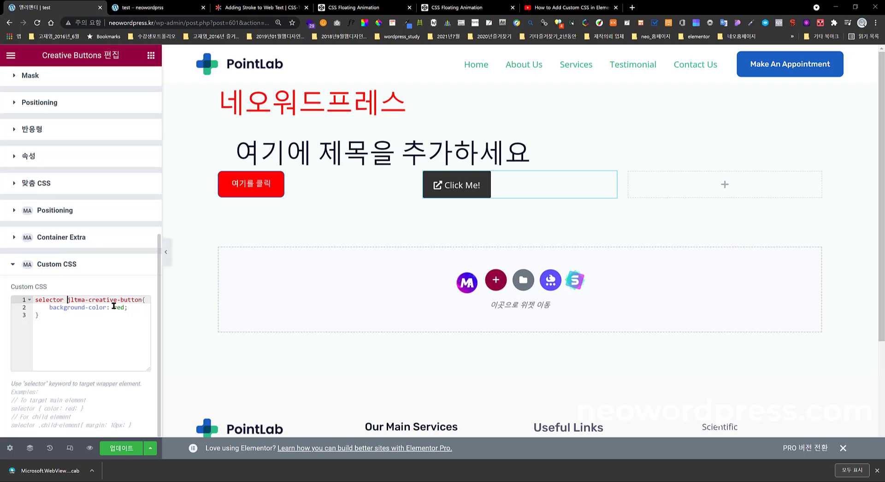
text(.)
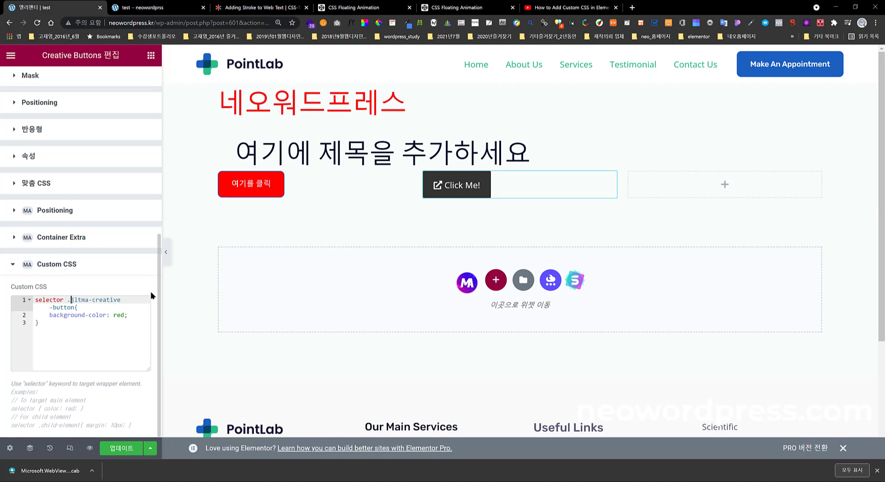
Step: Add !important after red in the creative button's background-color declaration
click(124, 315)
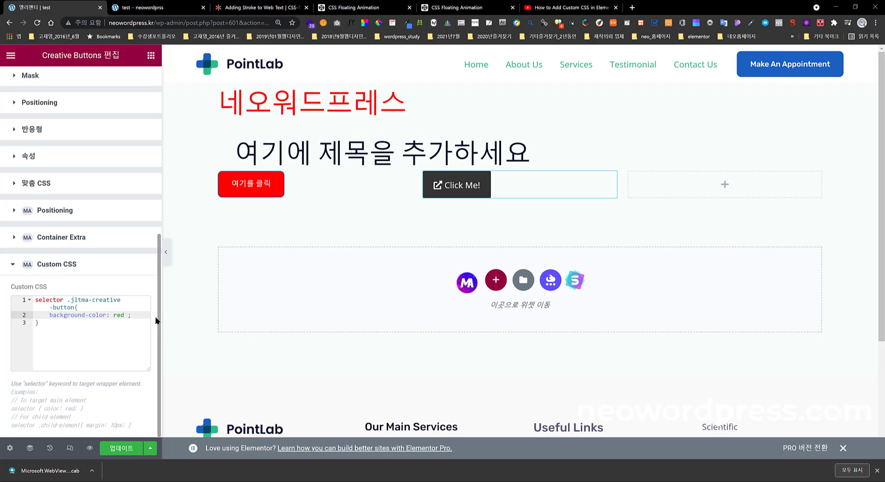
text(!i)
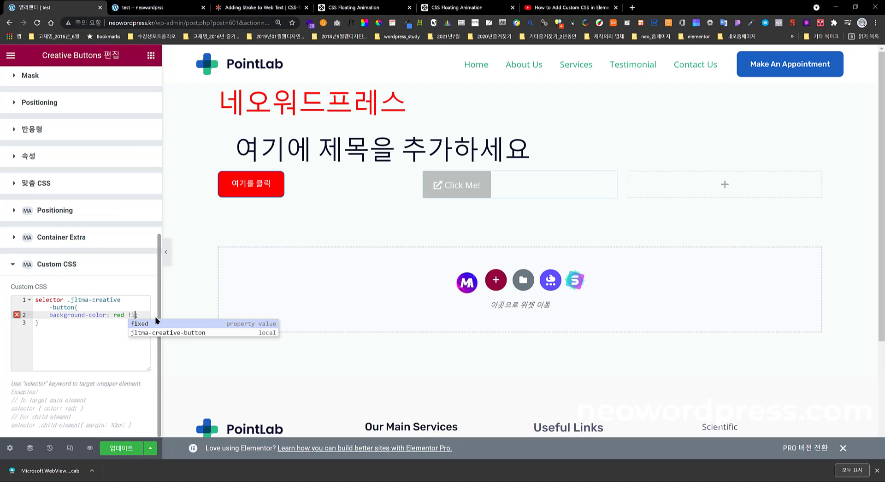
text(m)
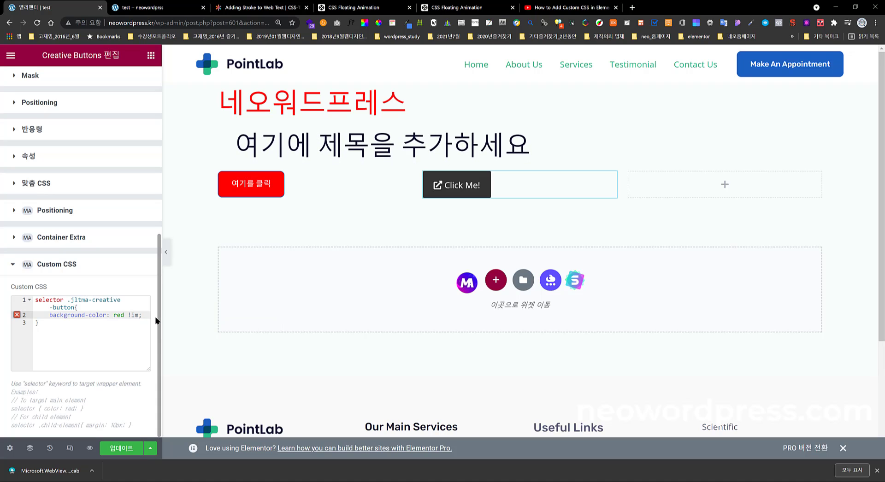
text(port)
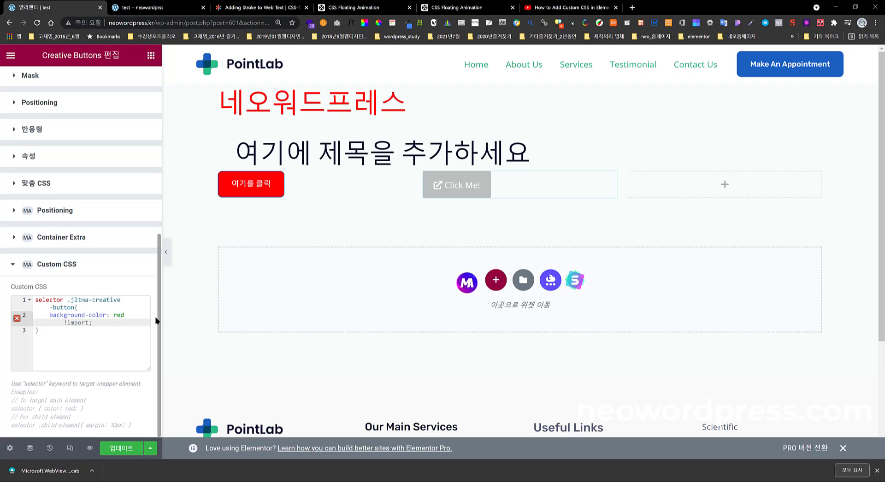
text(adant)
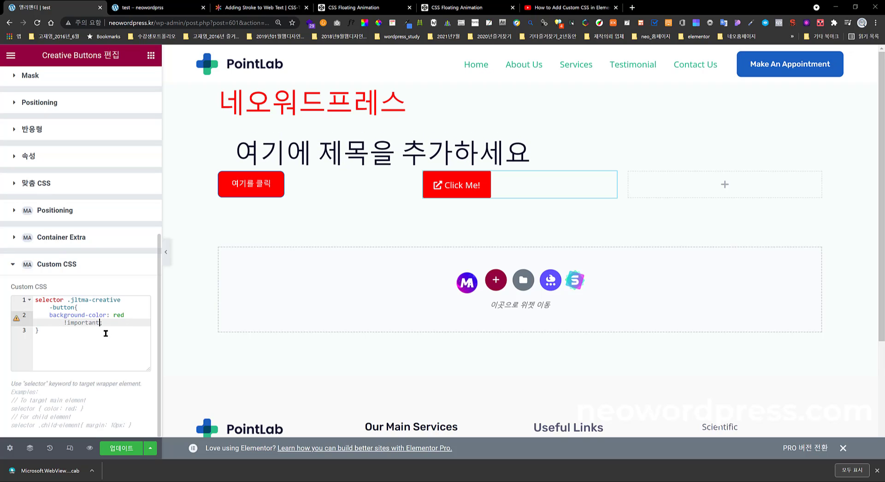
click(137, 314)
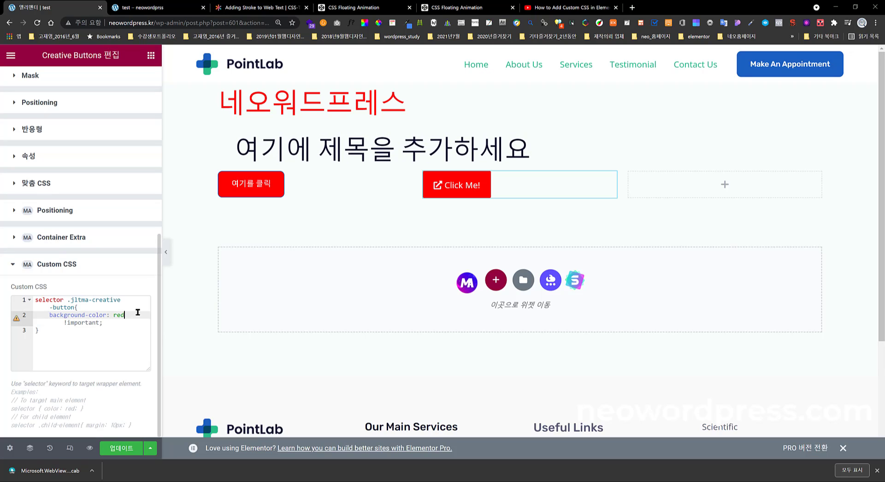
Step: Change the creative button's background-color from red to yellow in its Custom CSS, update the page and check the preview
key(BackSpace)
key(BackSpace)
key(BackSpace)
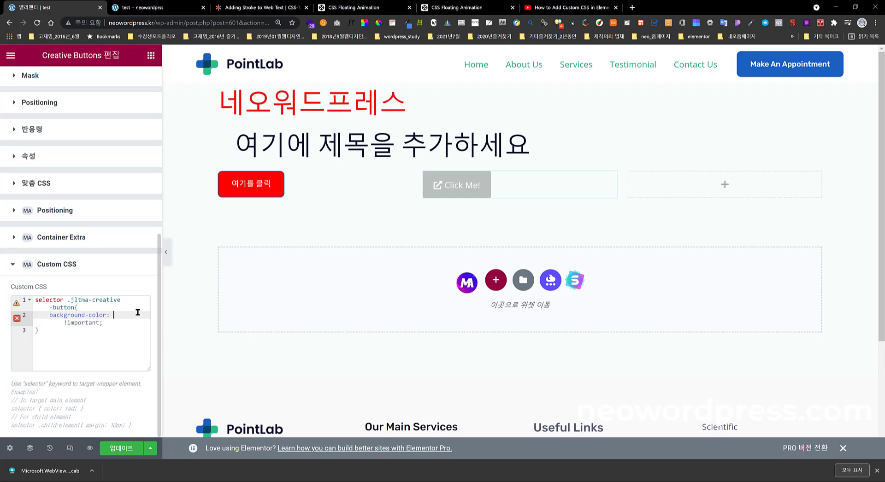
text(yellow)
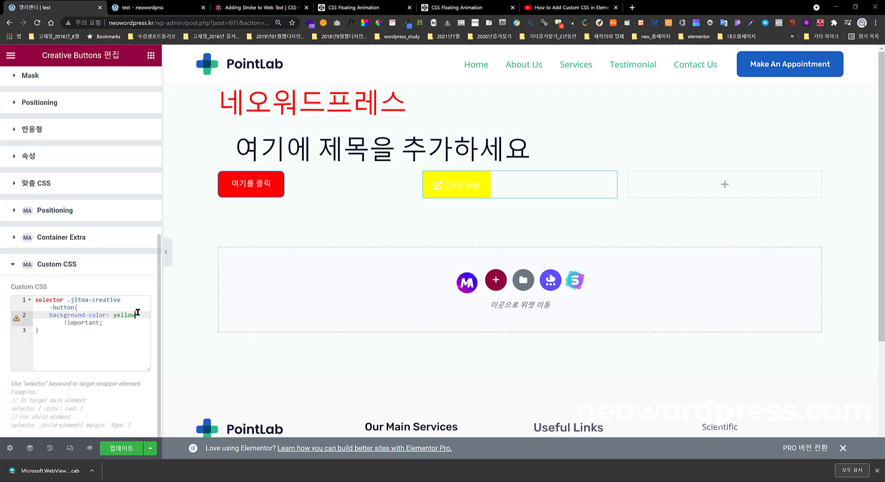
click(121, 448)
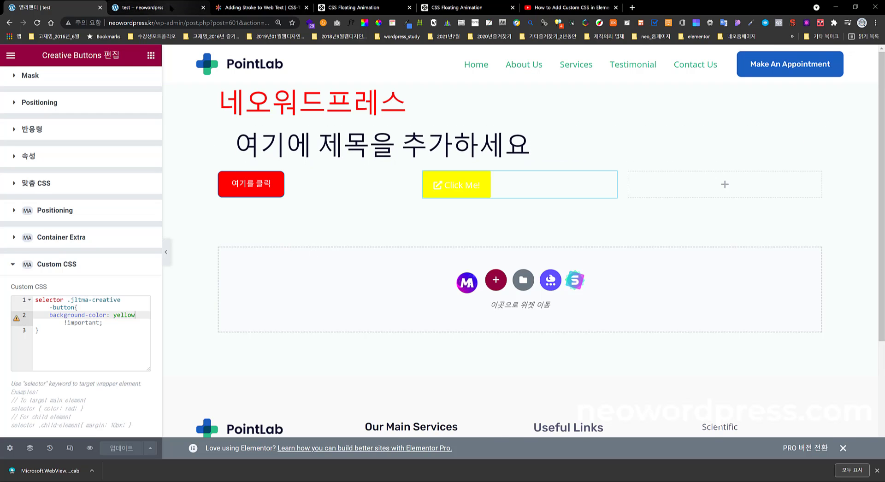
click(152, 8)
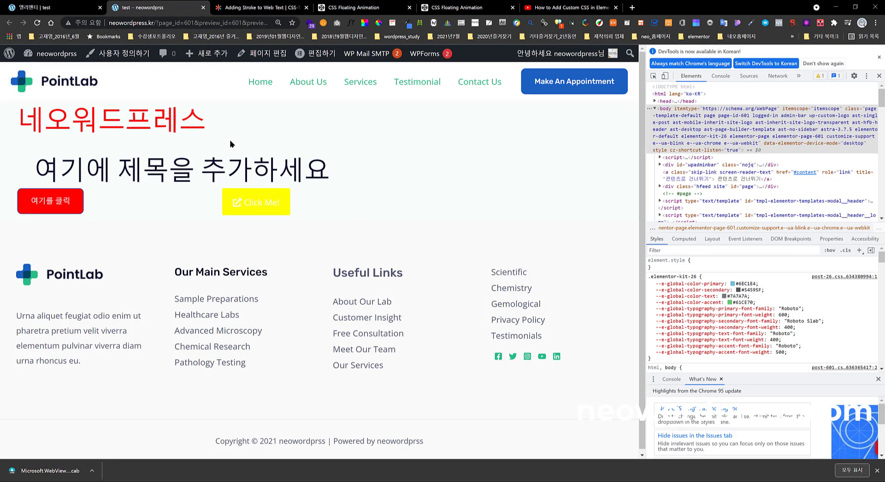
click(57, 11)
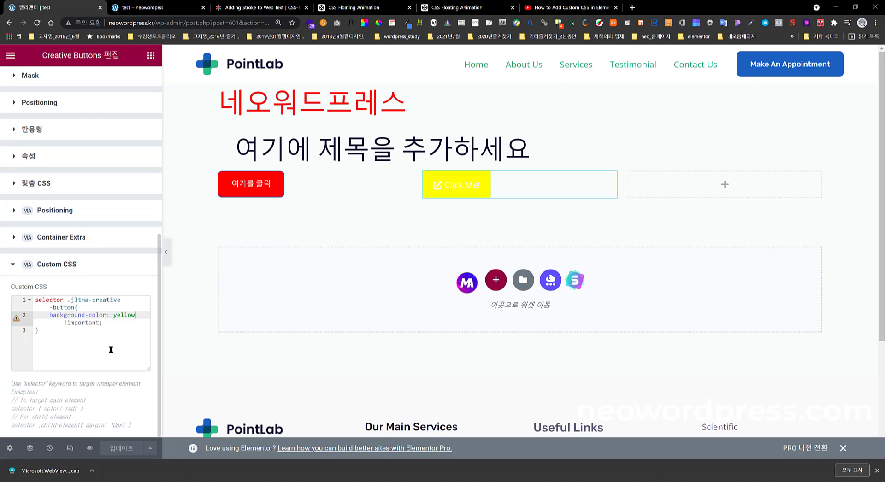
Step: Add a single-column section below the buttons and place an Image widget in it
scroll(79, 188, up, 7)
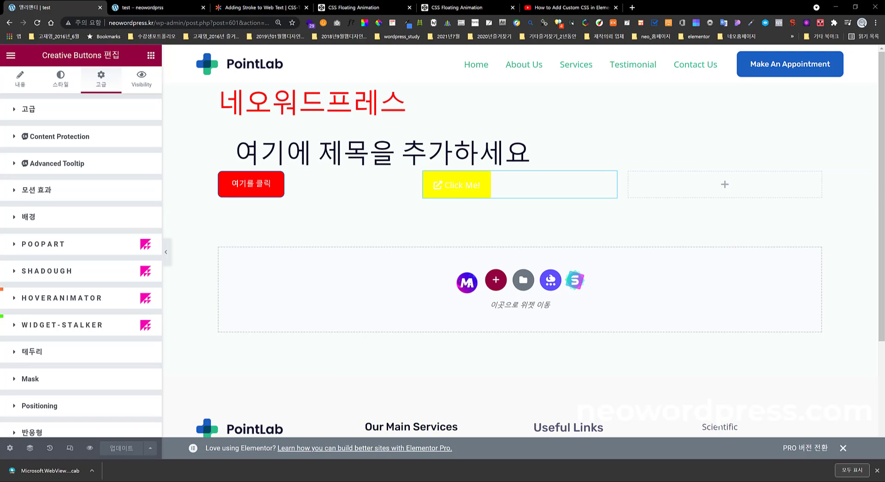
click(632, 7)
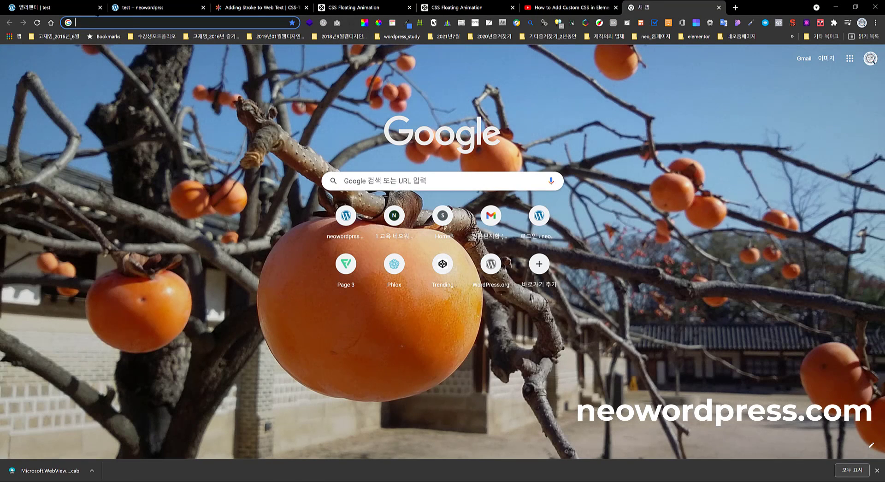
click(77, 9)
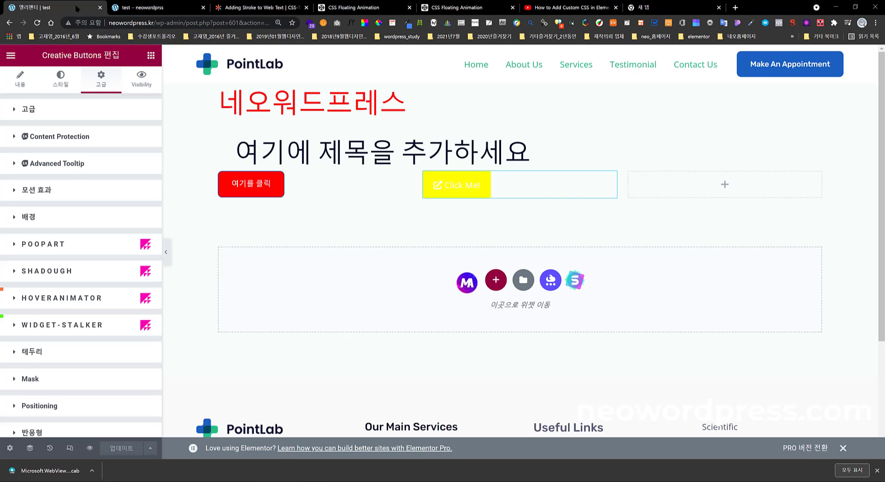
click(495, 280)
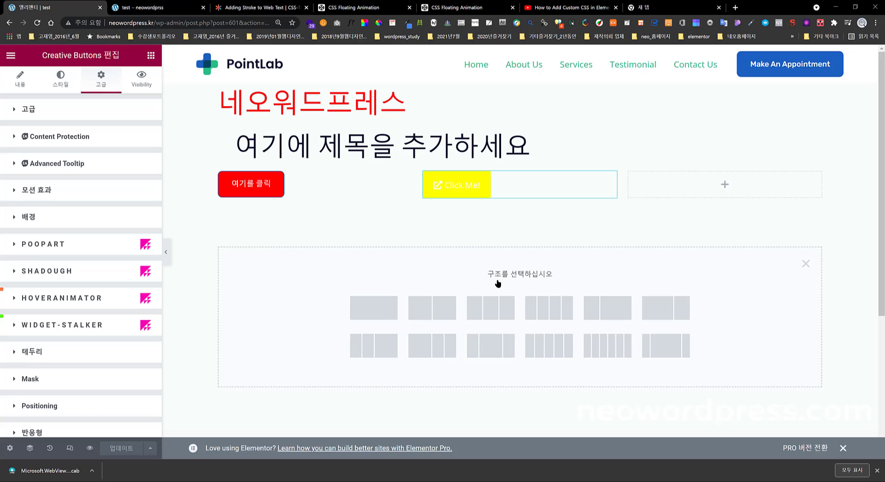
click(374, 308)
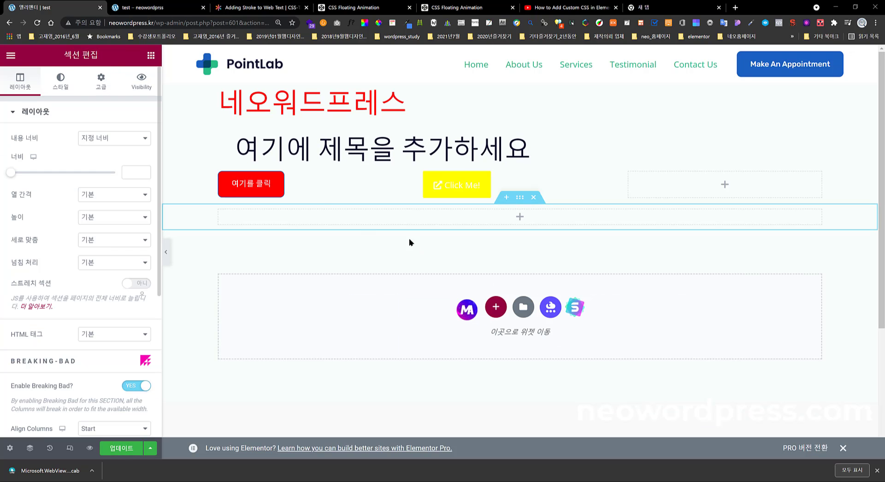
click(150, 58)
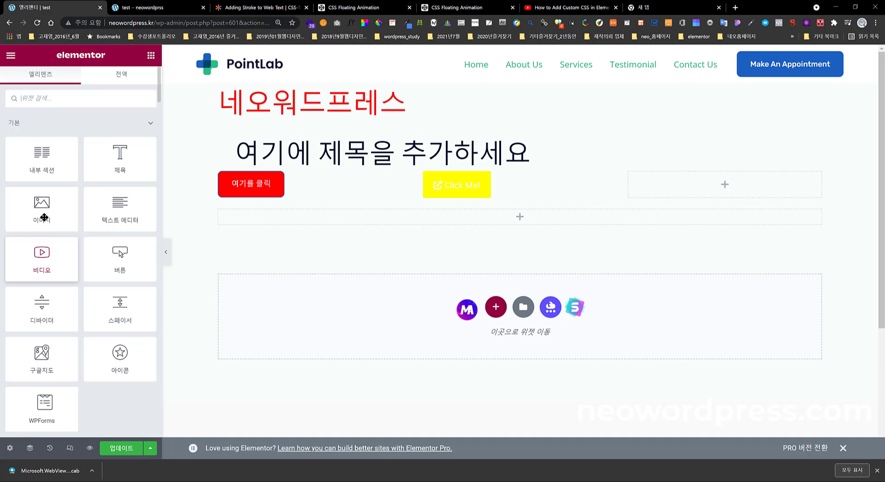
drag(253, 328, 513, 220)
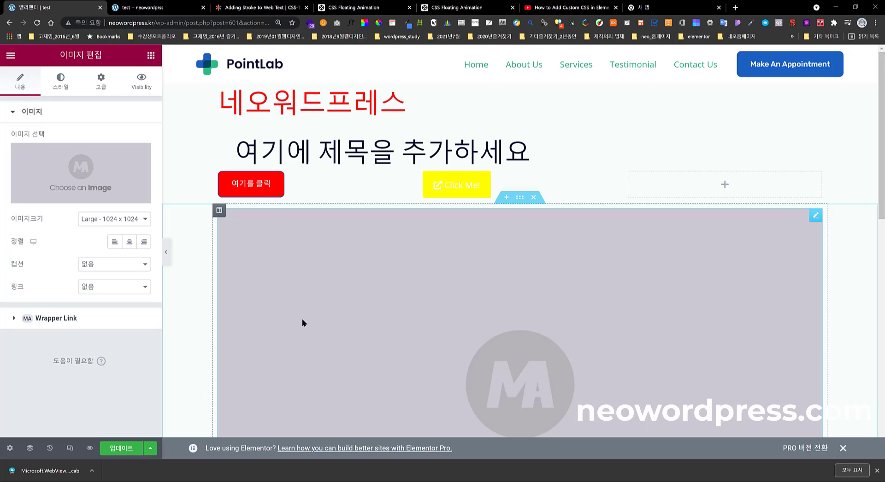
Step: Insert the media library photo of the woman holding a folder on a red background into the Image widget
click(99, 184)
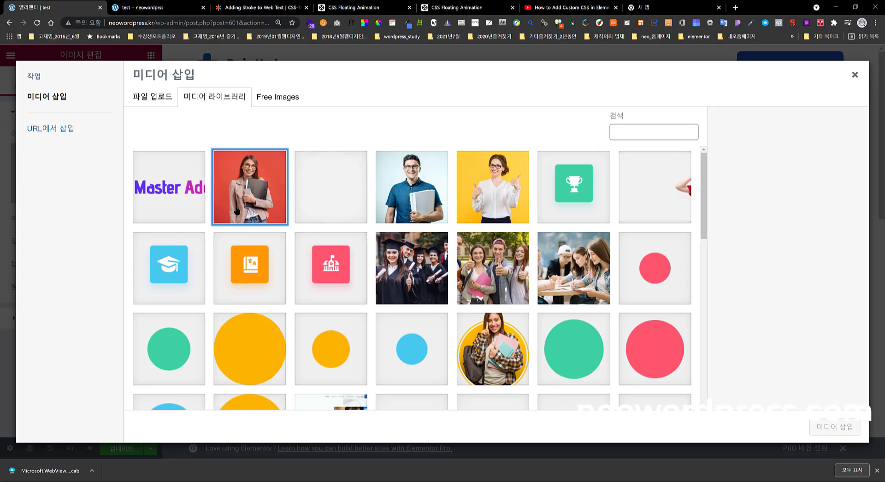
click(236, 211)
click(824, 428)
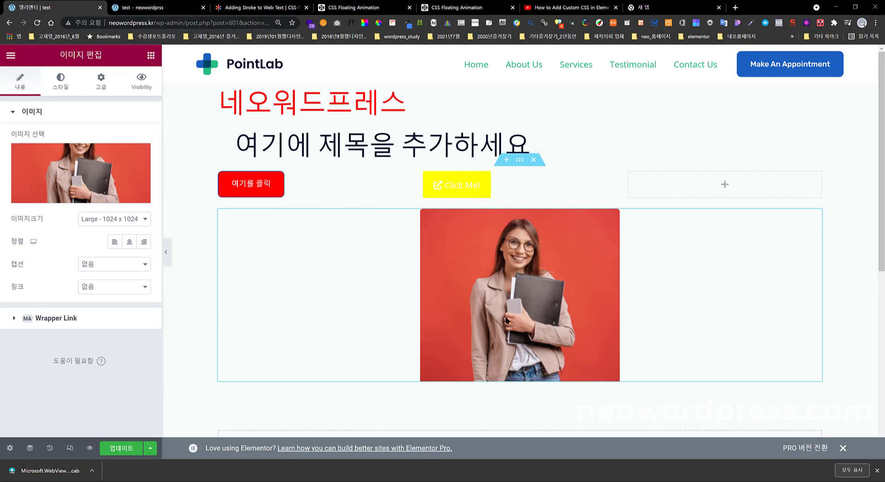
Step: Open the image widget's Master Addons Custom CSS editor in its advanced settings
click(105, 91)
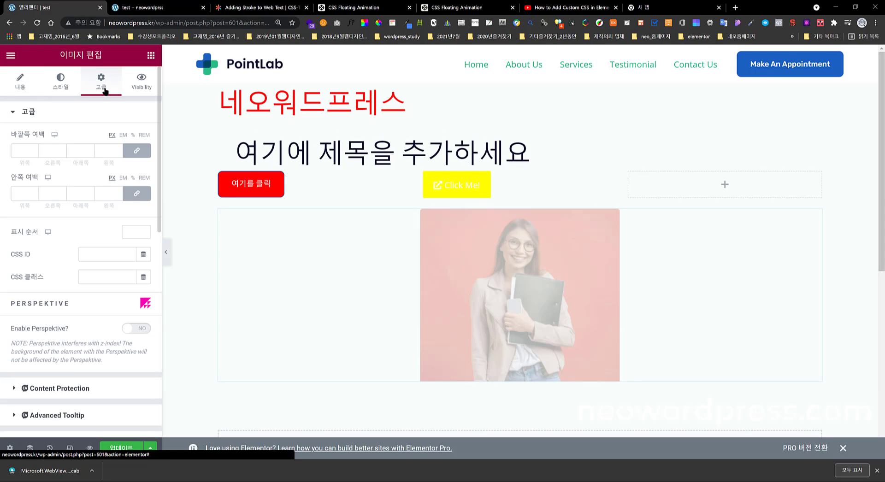
scroll(103, 269, down, 10)
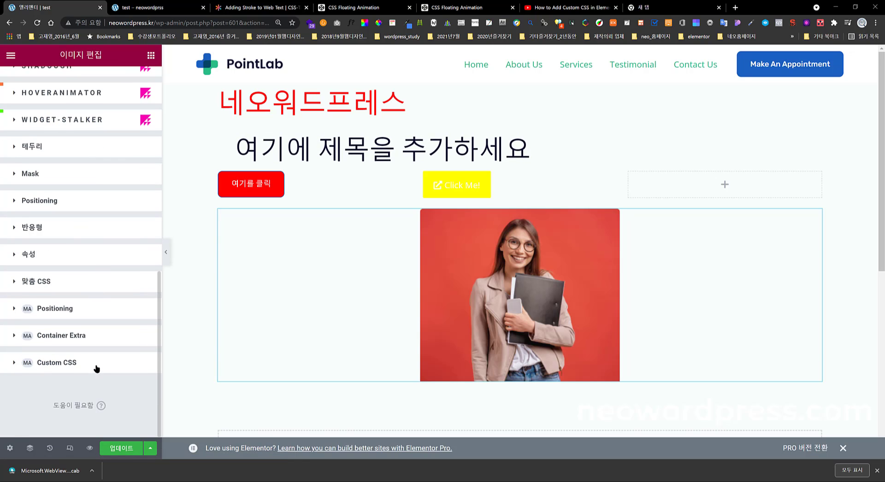
scroll(96, 368, up, 5)
scroll(94, 379, down, 5)
click(95, 368)
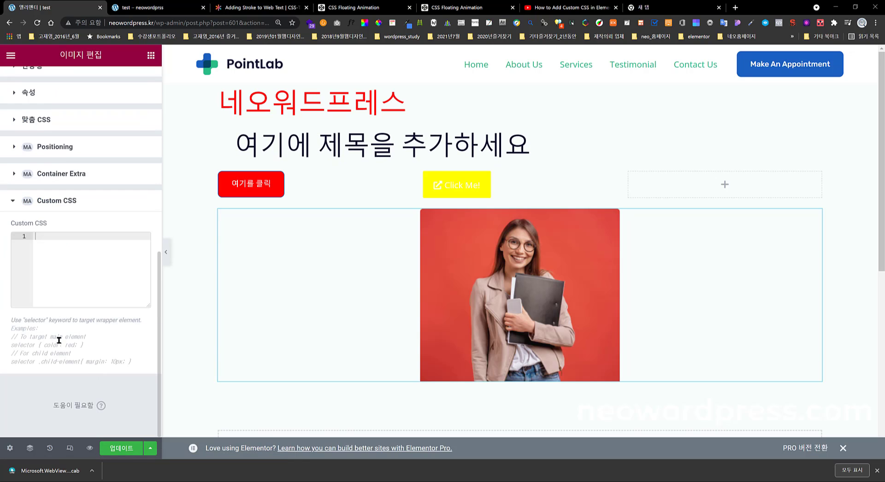
click(99, 269)
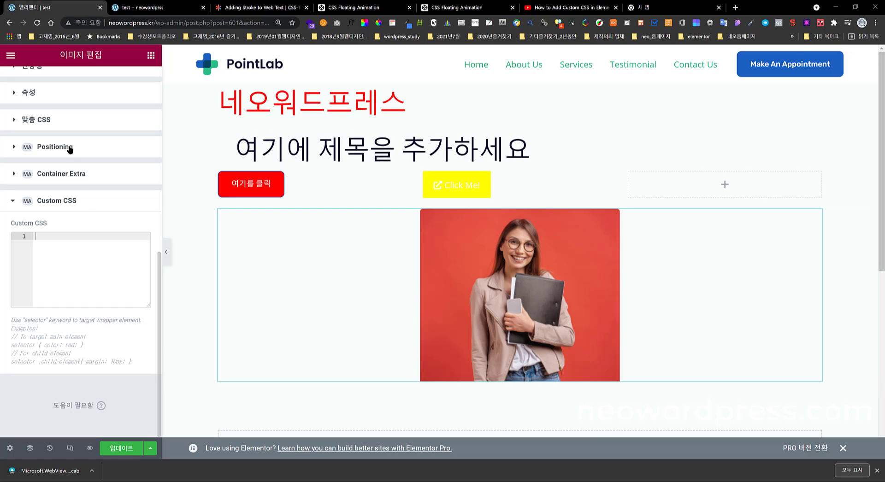
Step: Write the image widget's Custom CSS rule as selector { border-color:yellow; }
text(s)
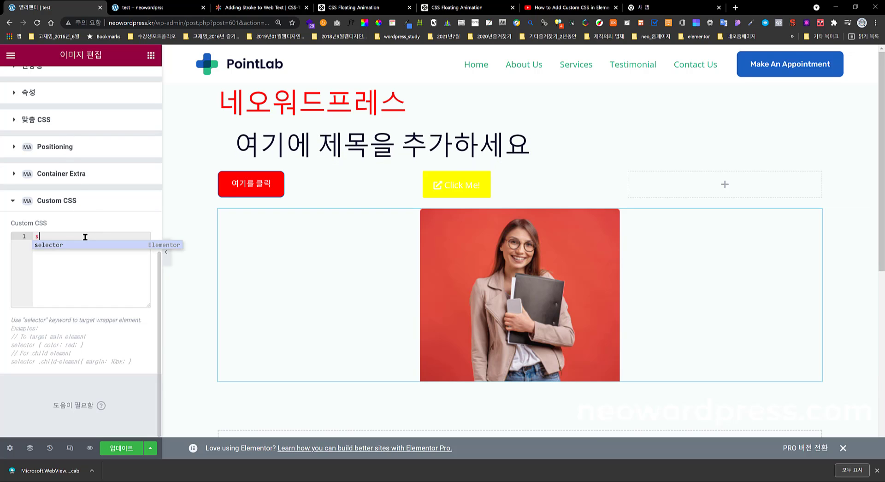
key(Return)
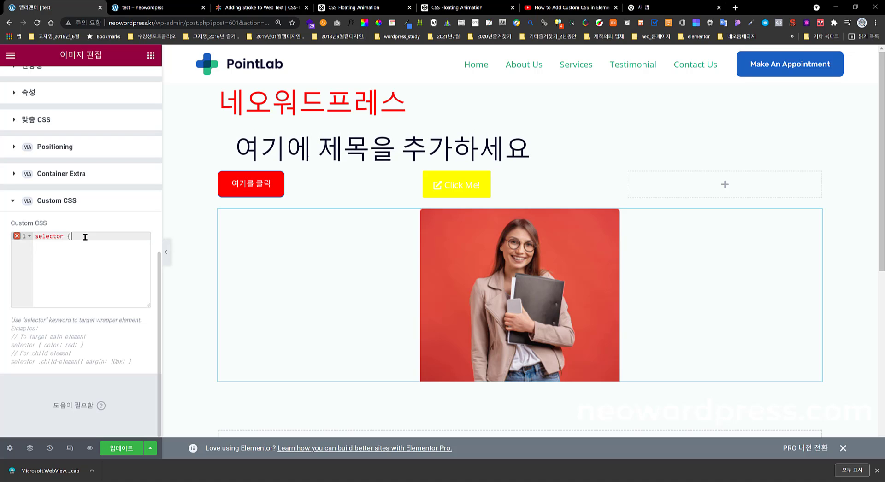
key(Return)
text(bo)
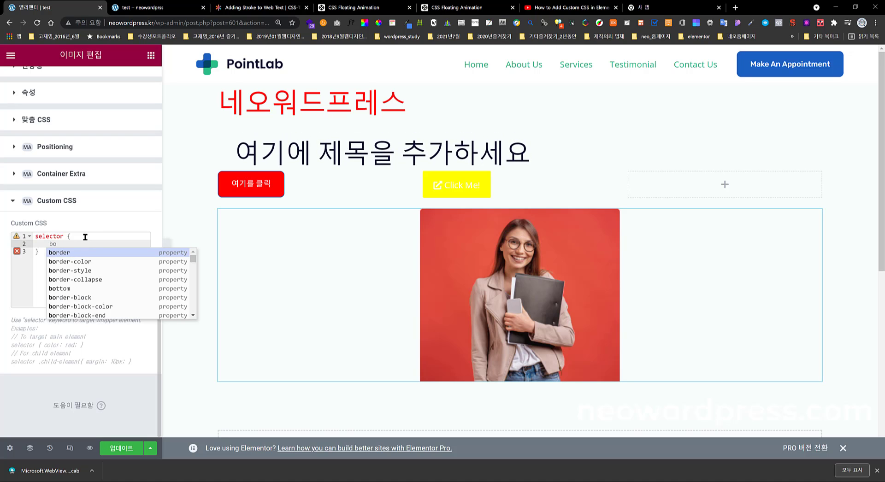
key(Down)
key(Return)
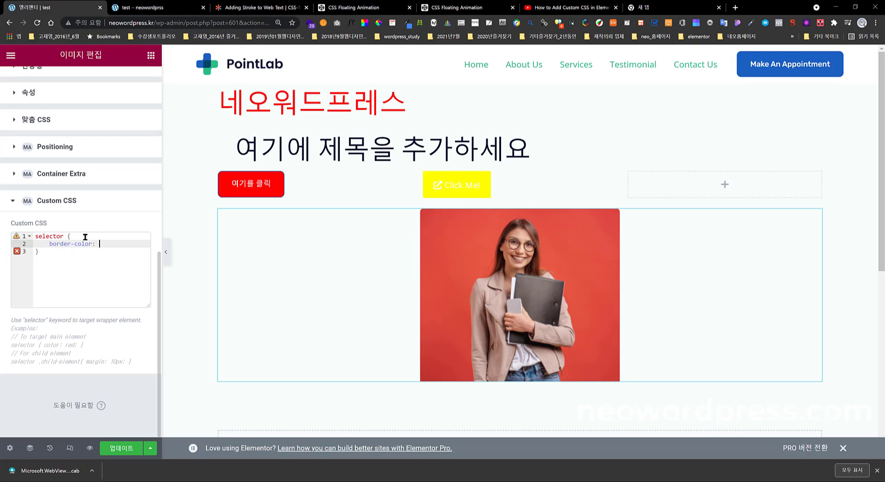
text(red)
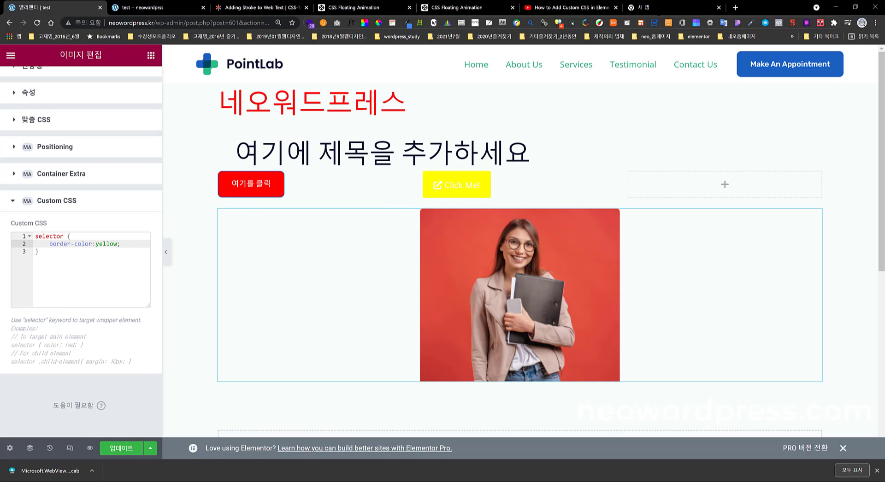
Step: Open the bookmarked Elementor article How To Use Selector In The Custom CSS Tab and copy its rule selector { border: 5px solid red; }
click(658, 10)
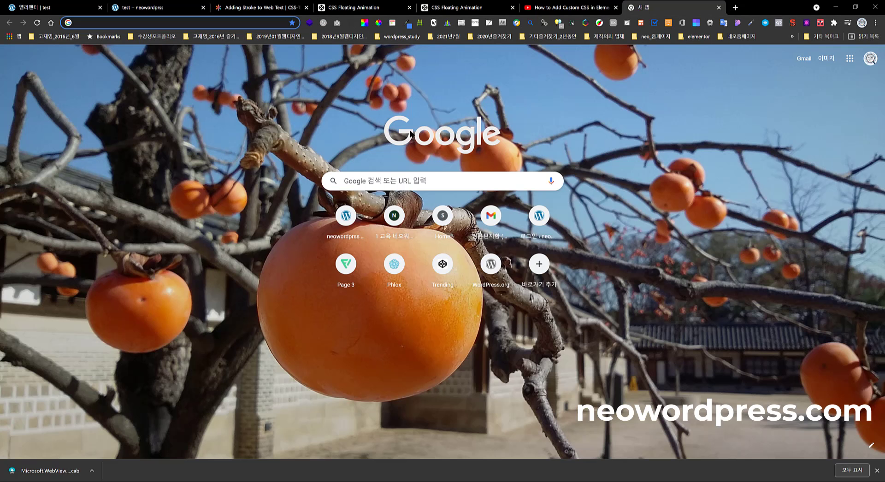
click(451, 38)
mouse_move(454, 59)
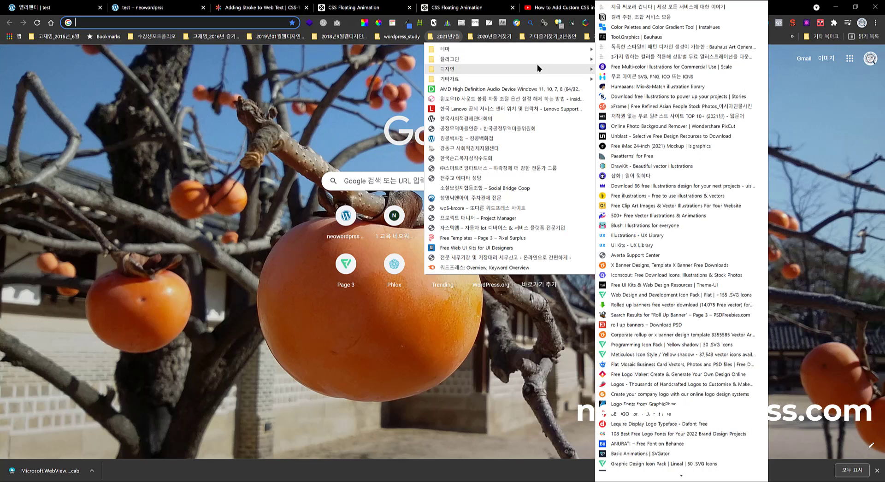
mouse_move(566, 64)
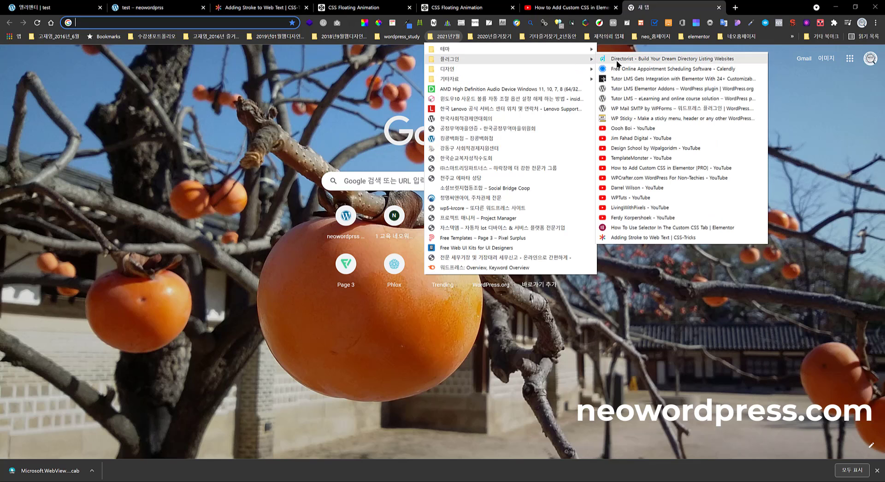
click(660, 227)
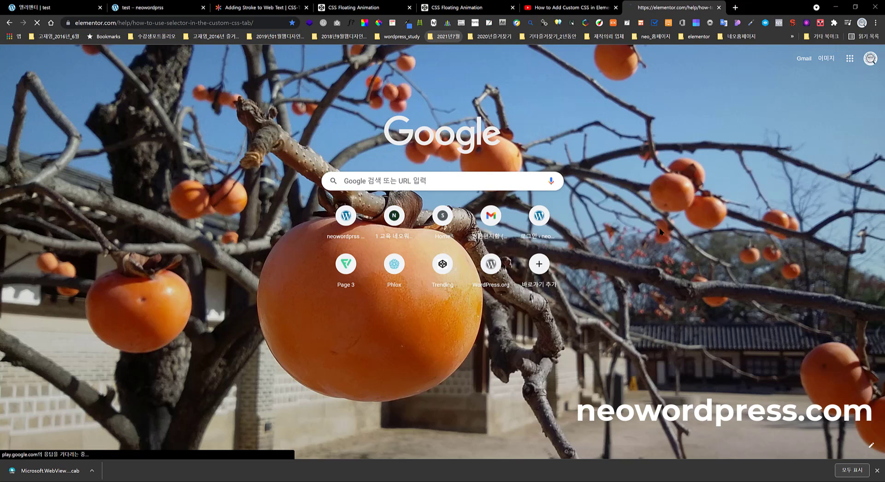
scroll(460, 225, down, 3)
scroll(459, 226, down, 6)
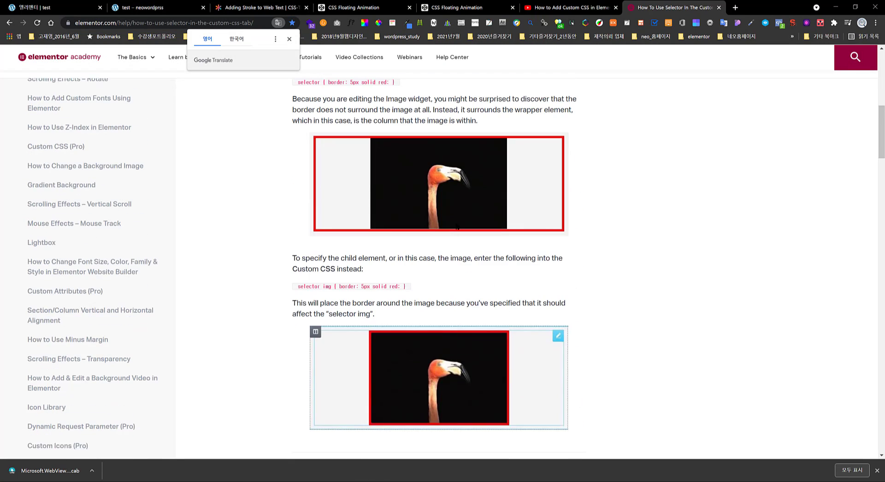
scroll(456, 225, up, 2)
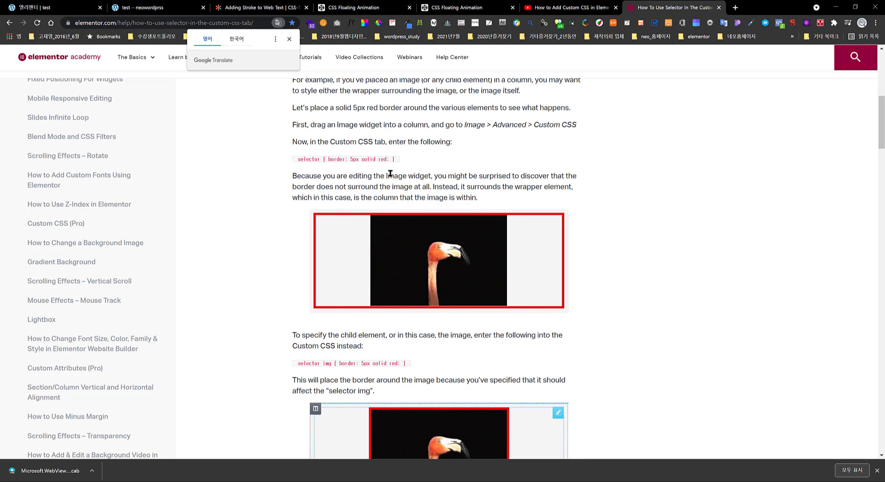
drag(393, 159, 335, 158)
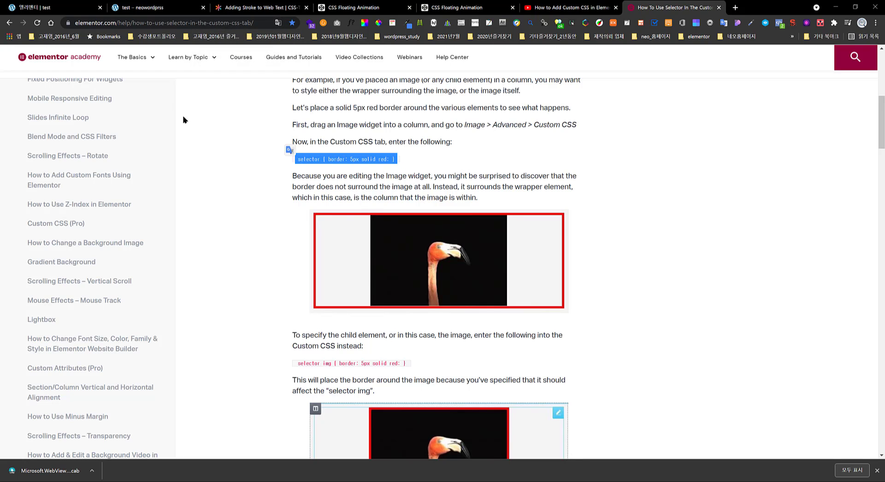
Step: Replace the border-color declaration in the image widget's Custom CSS with border: 5px solid red; inside the selector rule
click(62, 6)
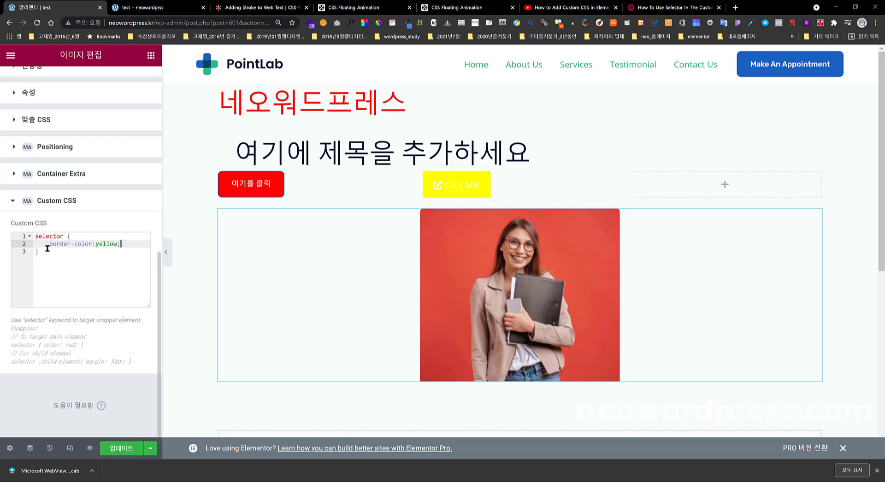
drag(46, 244, 117, 244)
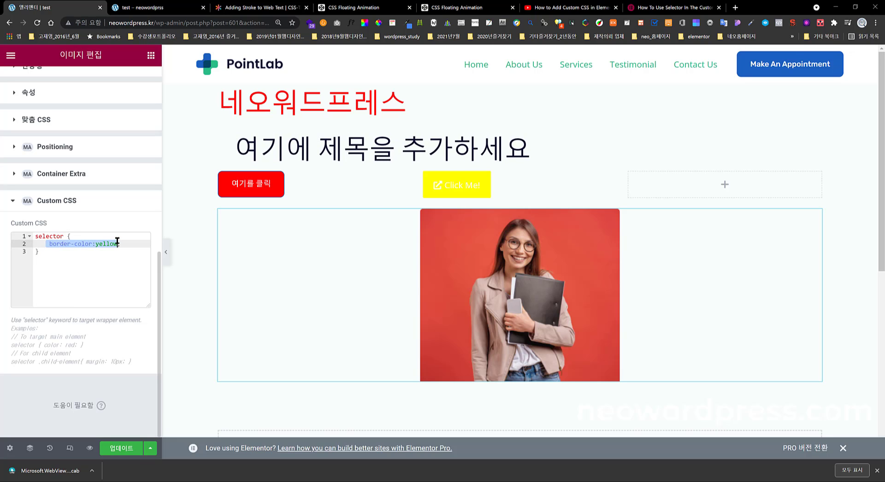
text(selector { border: 5px solid red; })
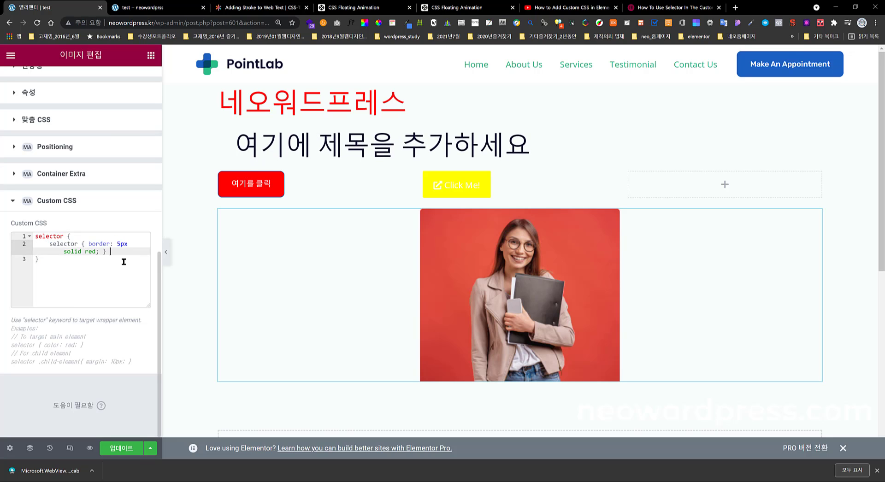
click(76, 281)
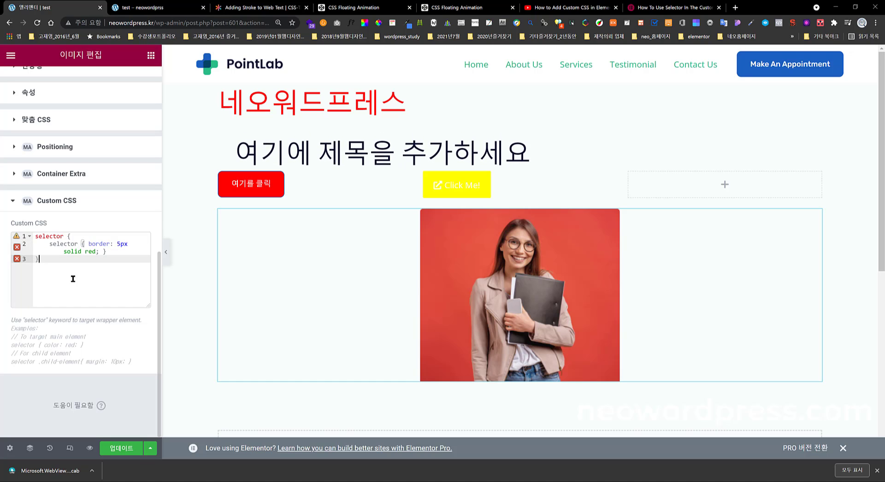
click(89, 246)
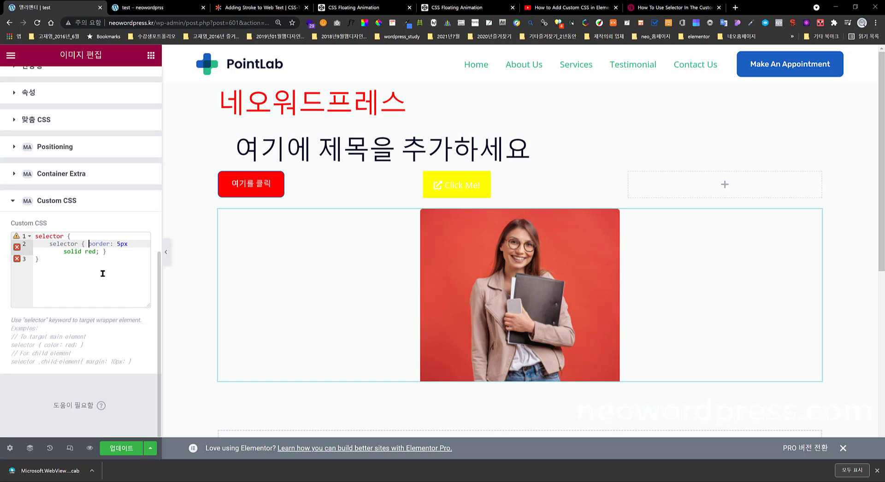
key(BackSpace)
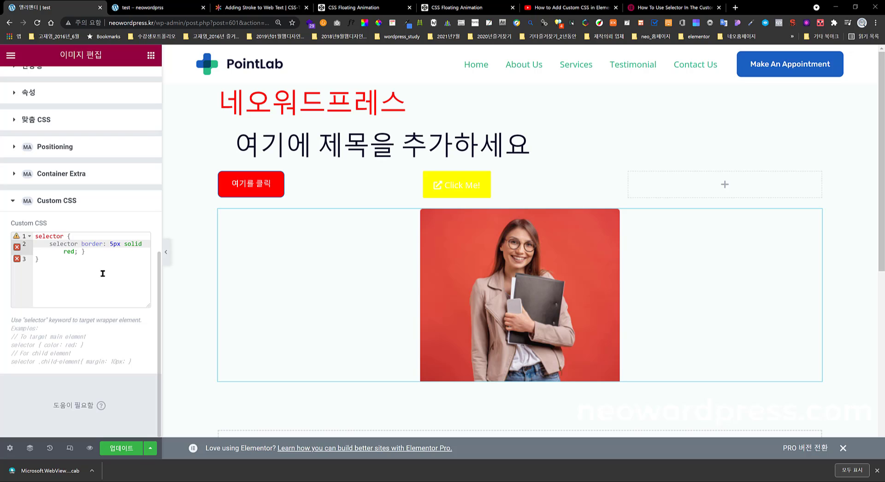
click(92, 252)
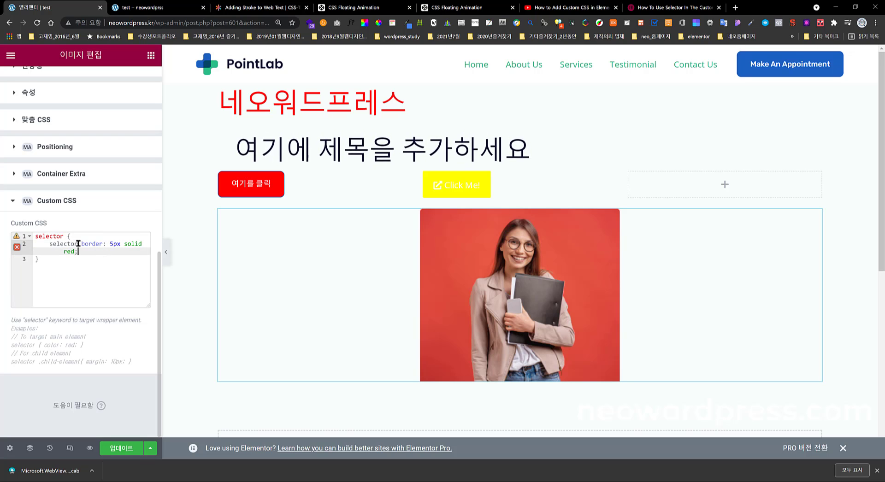
drag(78, 243, 52, 245)
key(BackSpace)
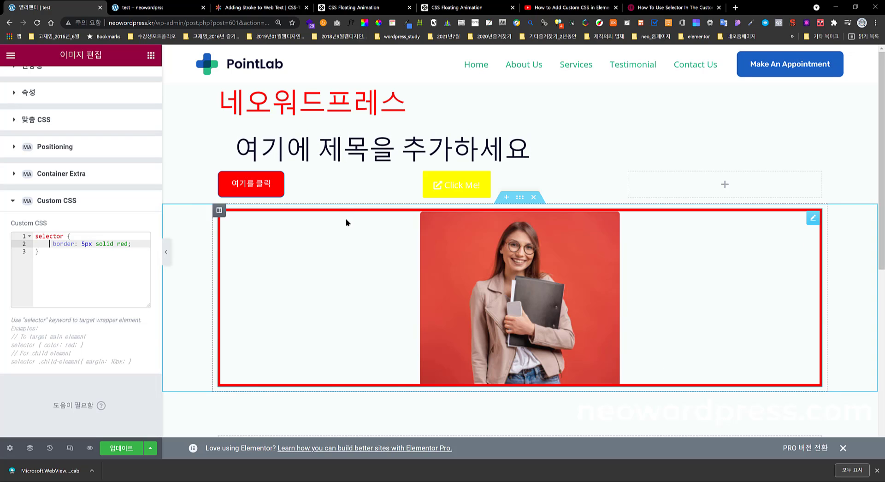
Step: Read the Elementor article's explanation of targeting the wrapper with selector versus the image with selector img
click(664, 8)
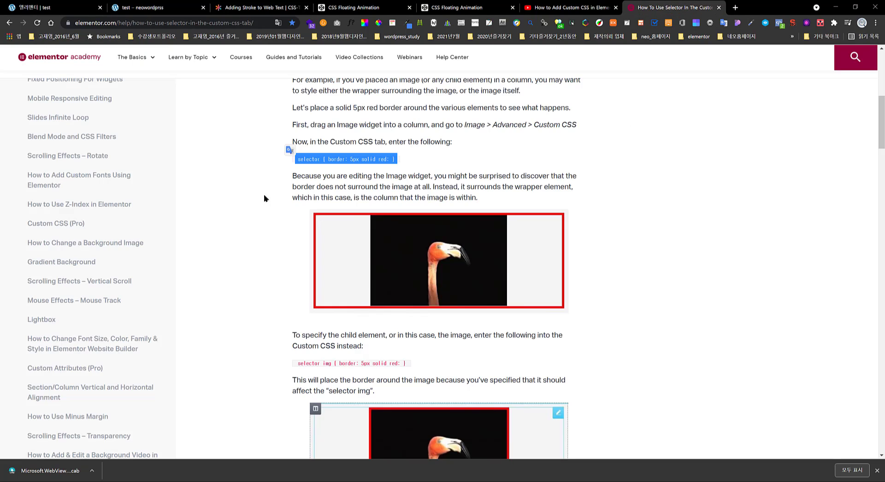
click(468, 165)
scroll(351, 179, up, 2)
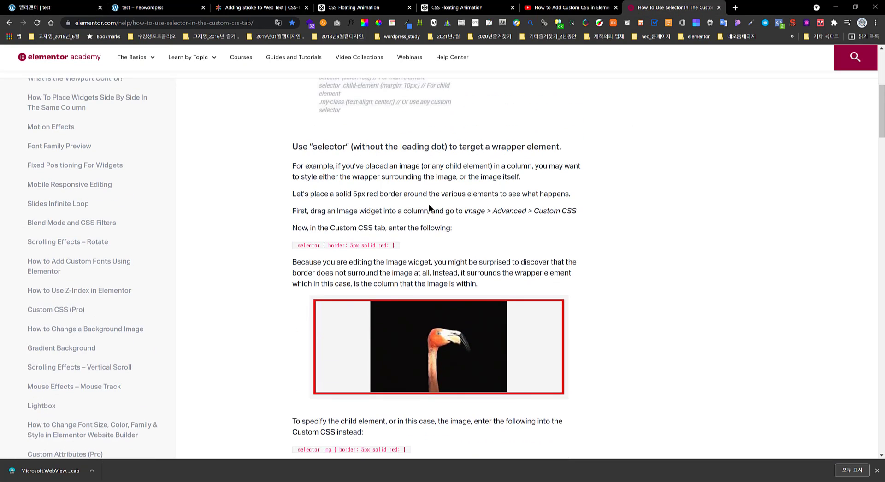
scroll(368, 195, up, 3)
scroll(379, 197, down, 3)
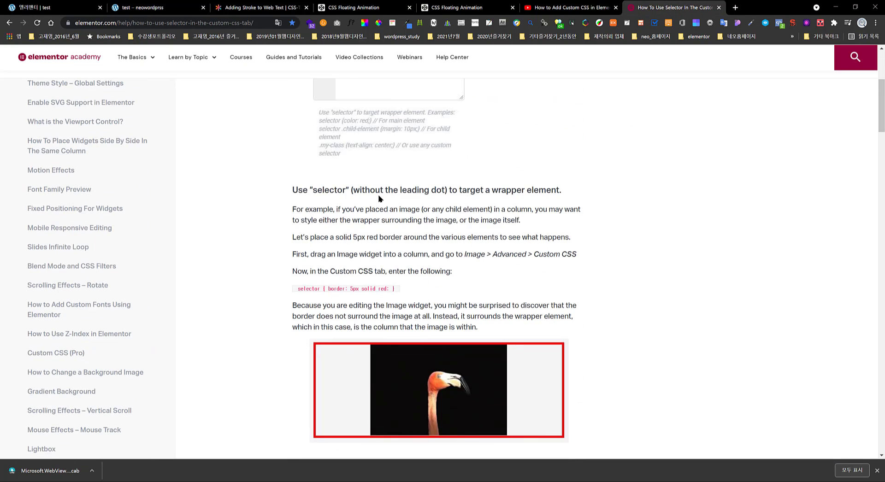
scroll(380, 198, down, 5)
scroll(265, 139, up, 3)
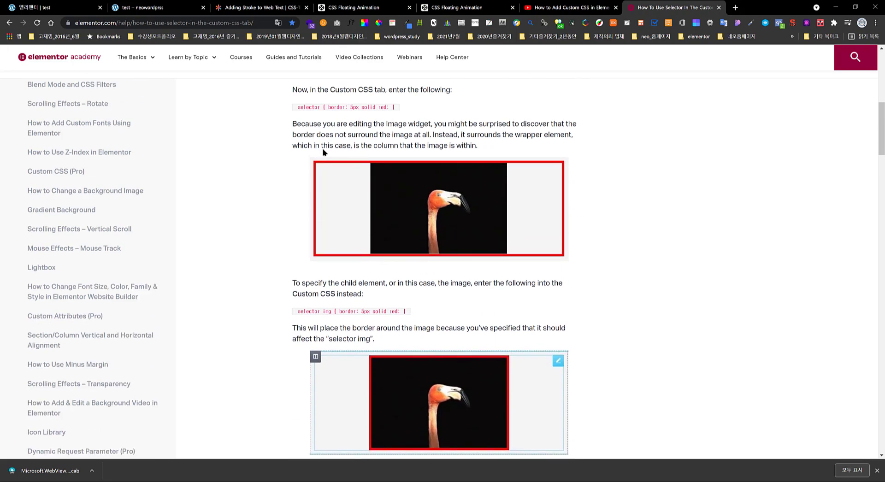
Step: Update the page in Elementor and view the bordered image widget on the preview page
click(60, 8)
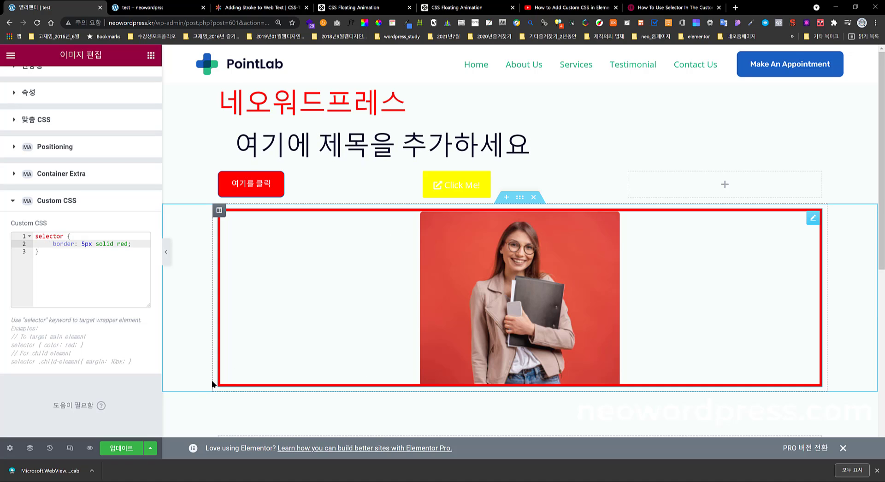
click(129, 453)
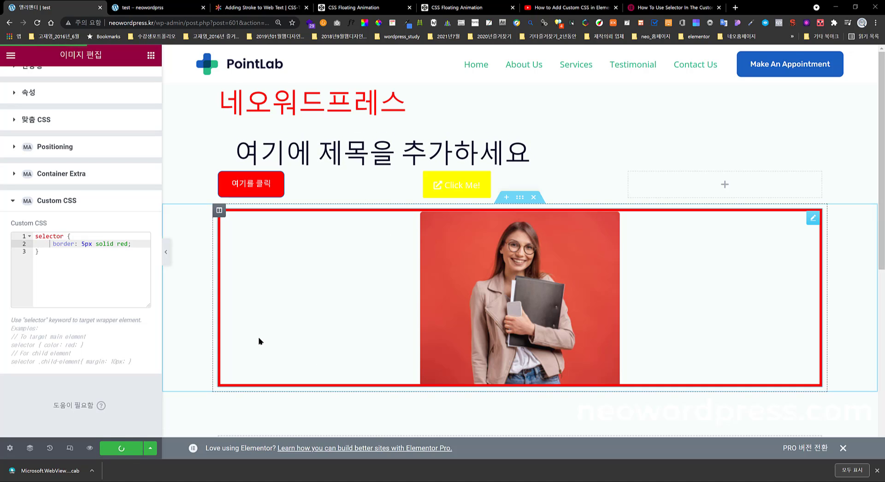
click(169, 13)
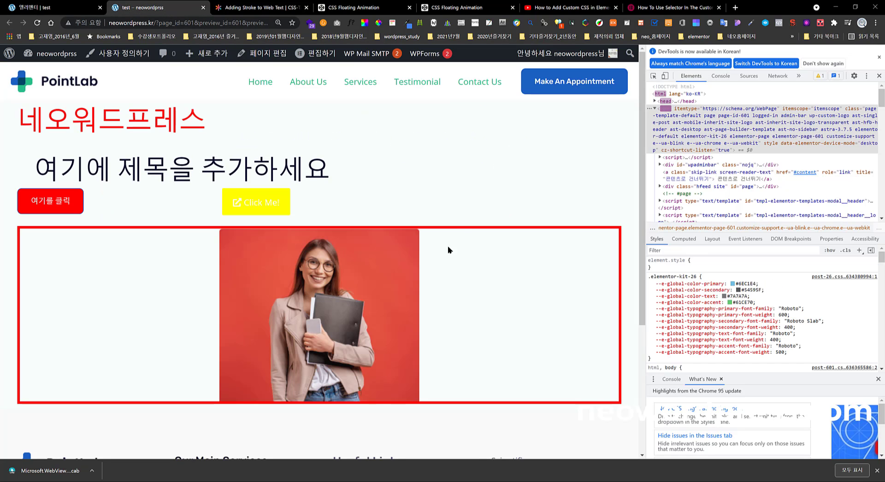
Step: Inspect the photo on the preview page and examine the img part of its .elementor-widget-image img selector
right_click(398, 260)
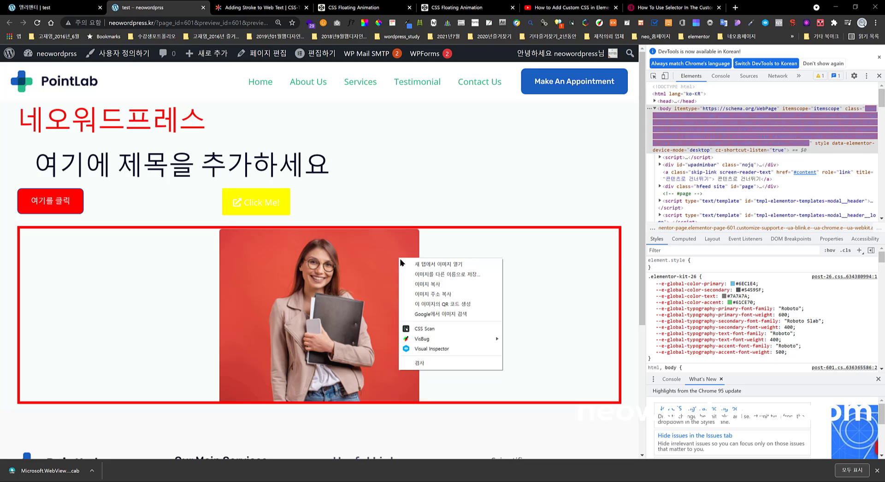
click(430, 360)
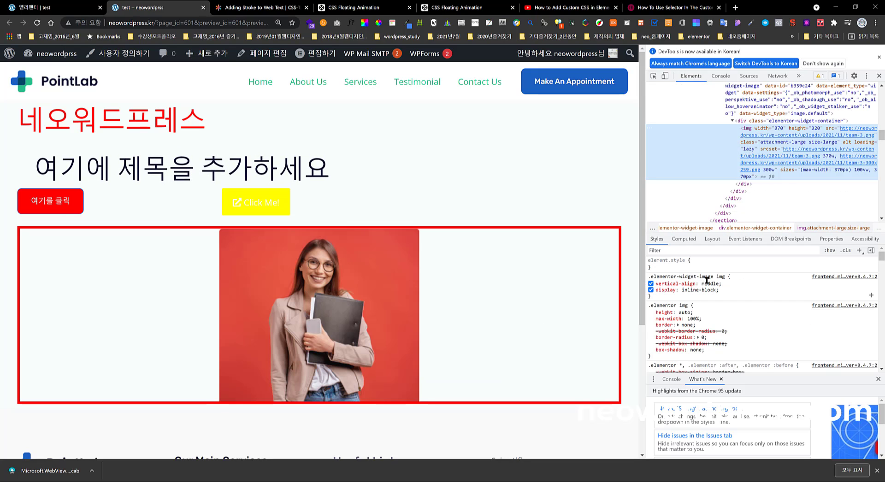
drag(724, 278, 718, 278)
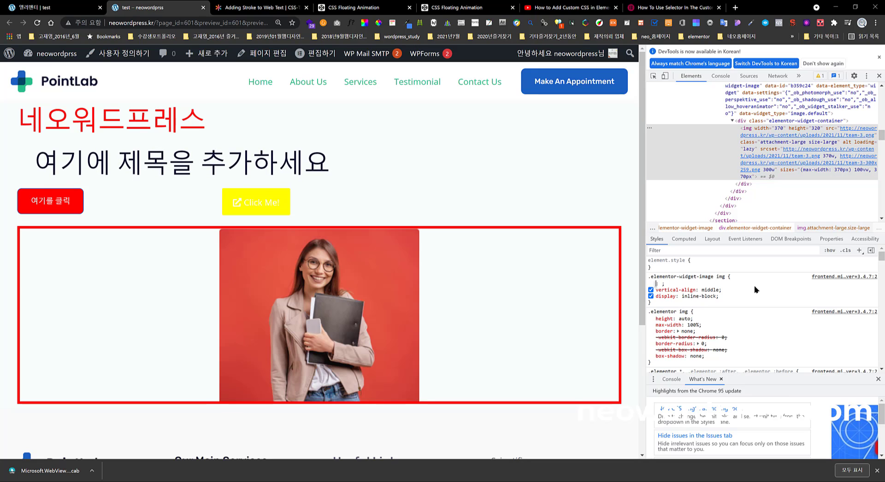
key(Escape)
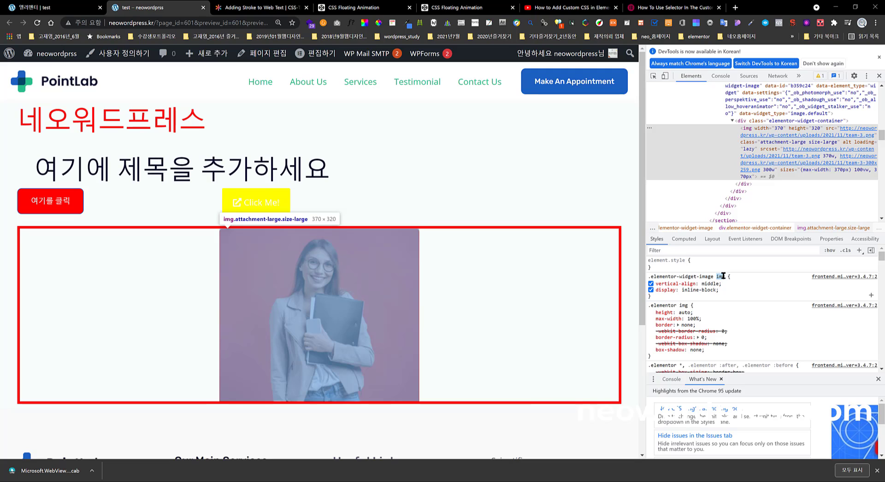
Step: Change the image widget's Custom CSS selector to selector img in the Elementor editor
click(57, 8)
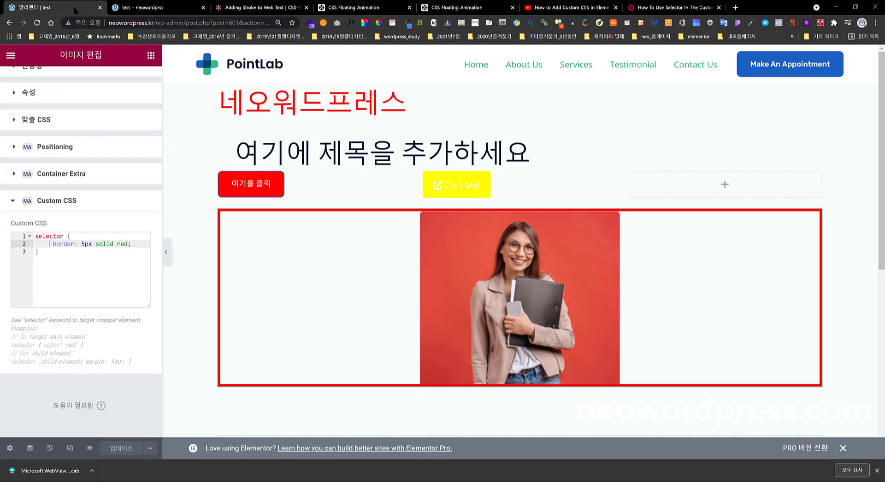
click(67, 236)
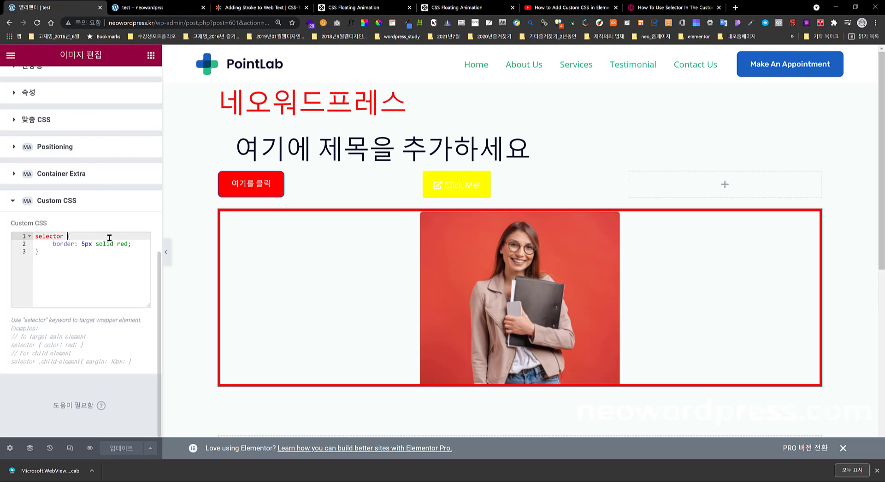
text(img)
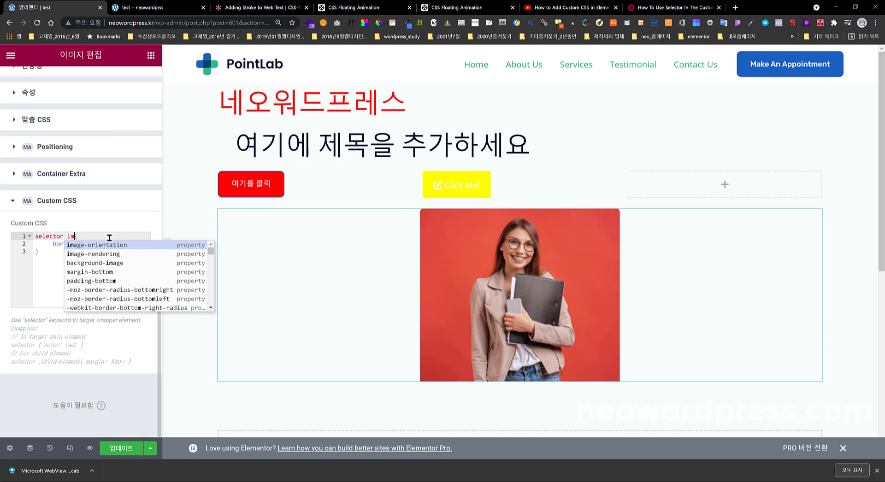
click(40, 294)
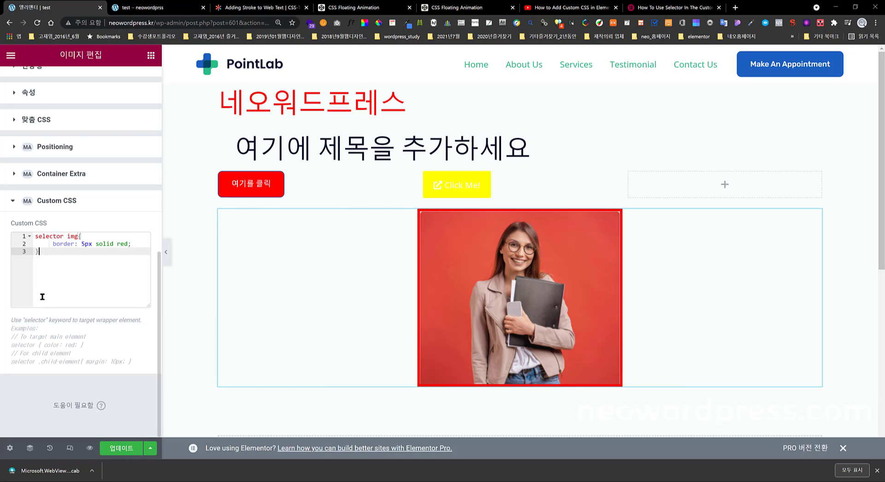
Step: Change the image's border declaration in the Custom CSS to 20px solid yellow
click(128, 244)
key(BackSpace)
key(BackSpace)
key(BackSpace)
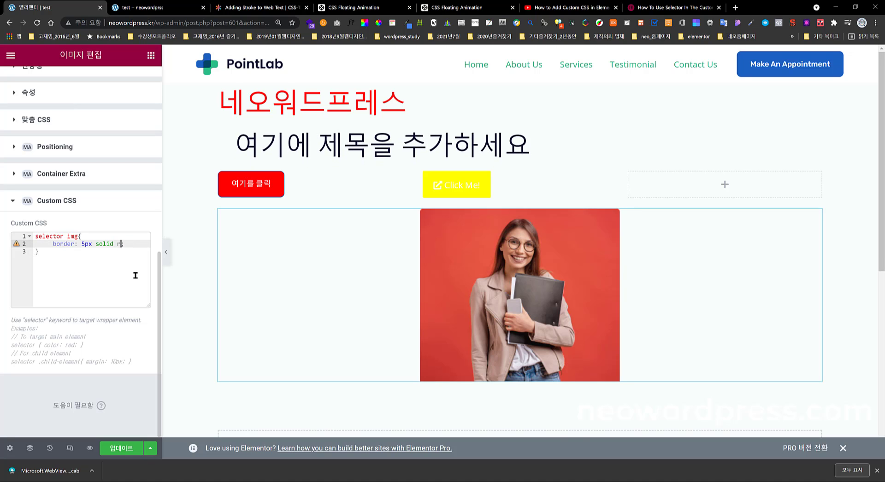
text(yel)
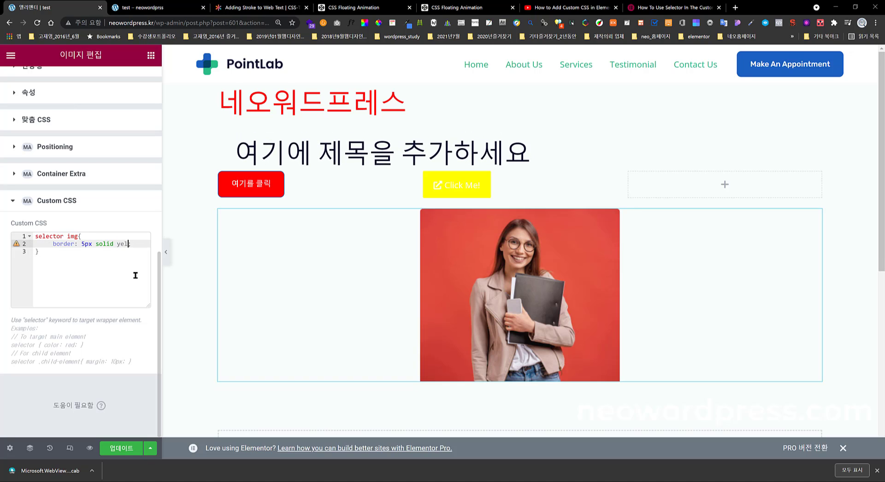
text(low)
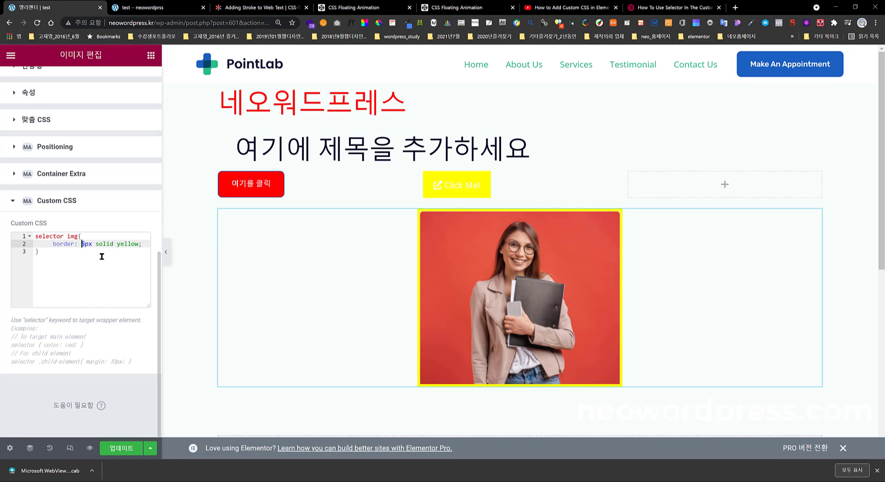
text(0)
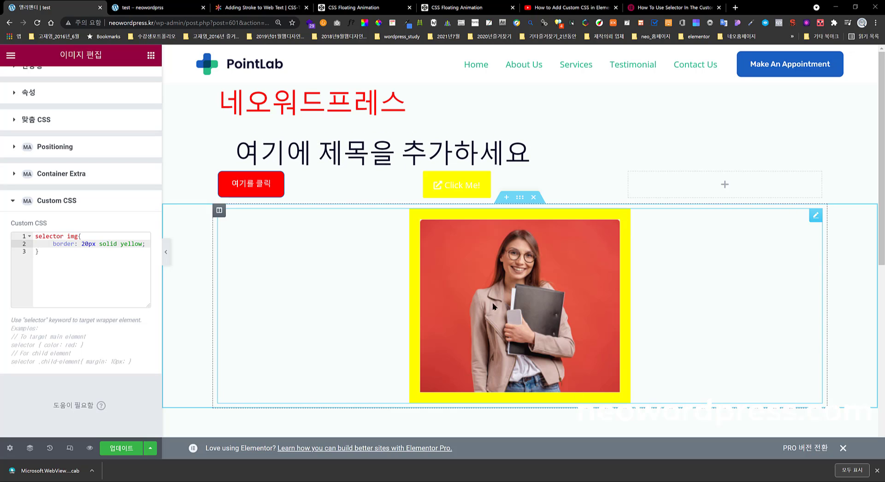
Step: Add a new single-column section below the image section
scroll(492, 302, down, 3)
scroll(118, 214, up, 8)
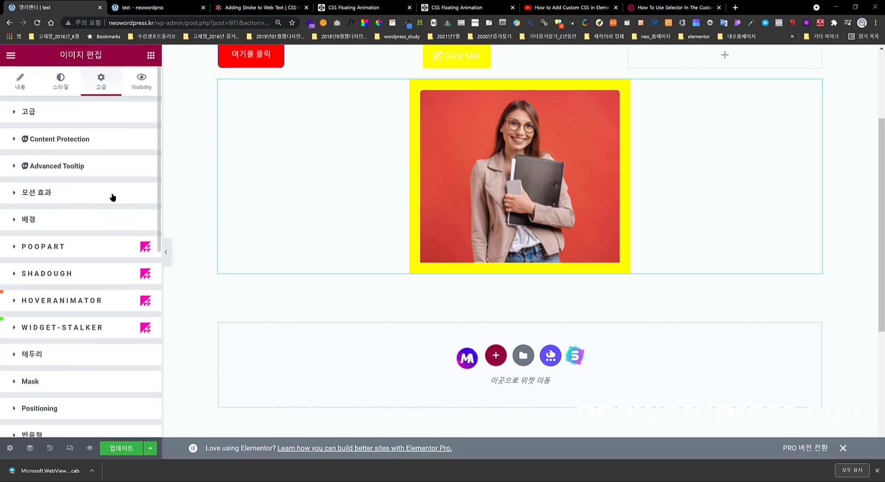
click(151, 57)
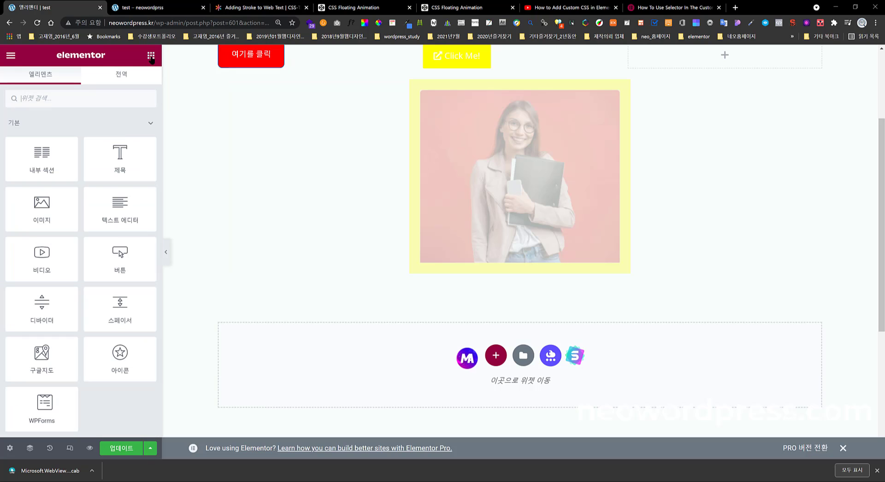
click(495, 338)
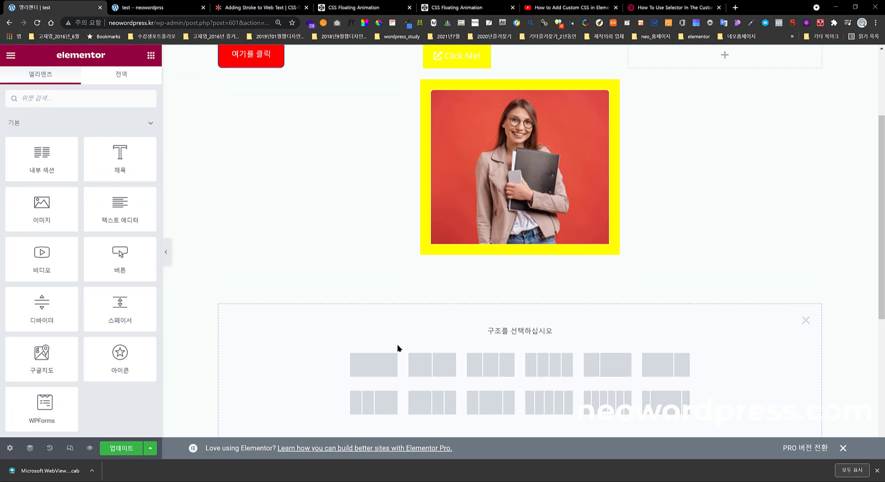
click(381, 364)
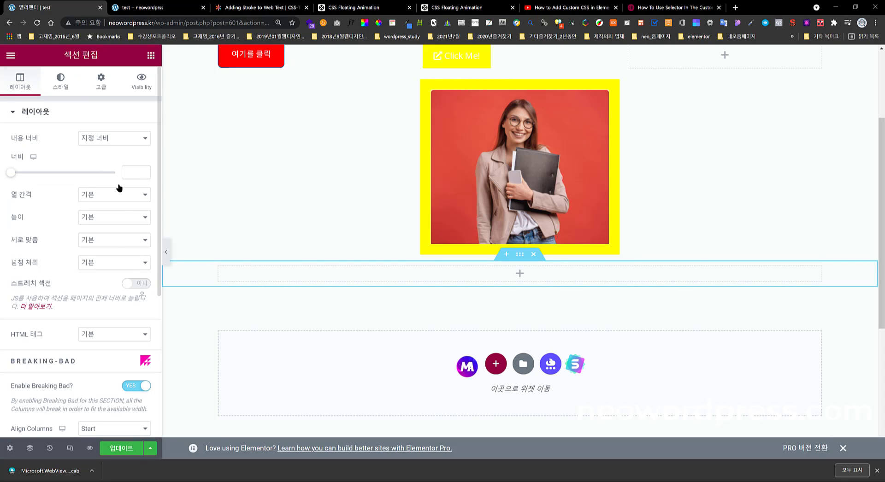
Step: Place a Text Editor widget in the new empty section and open its advanced settings
click(150, 57)
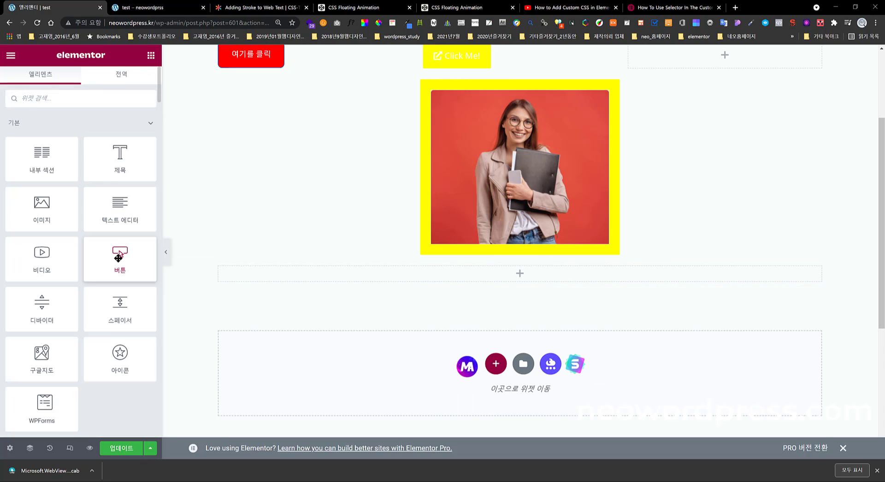
scroll(119, 221, down, 2)
scroll(132, 205, up, 2)
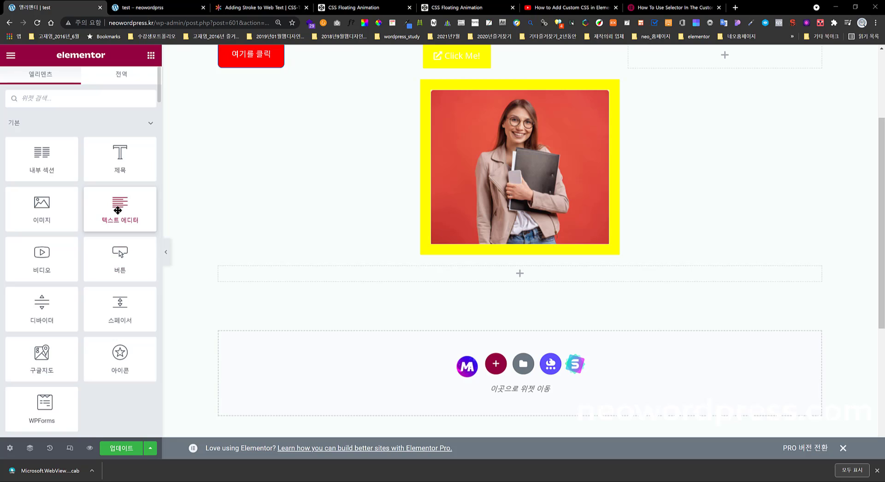
drag(120, 207, 280, 294)
drag(135, 212, 309, 277)
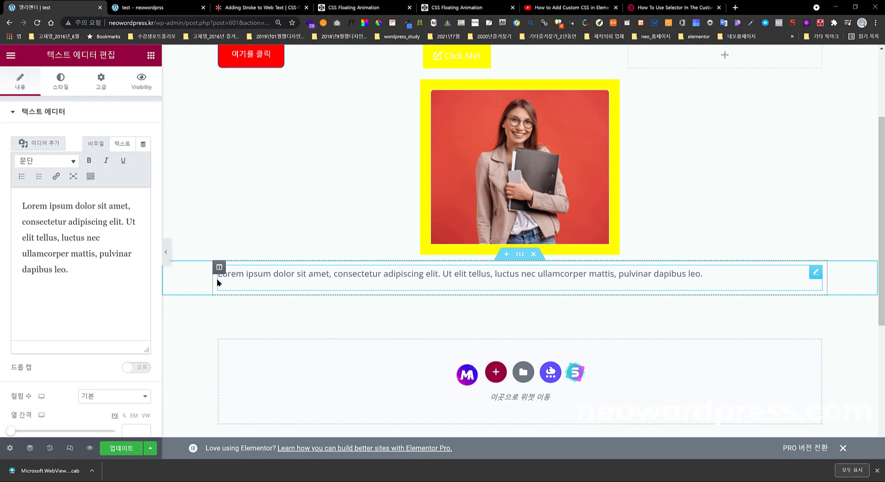
click(101, 82)
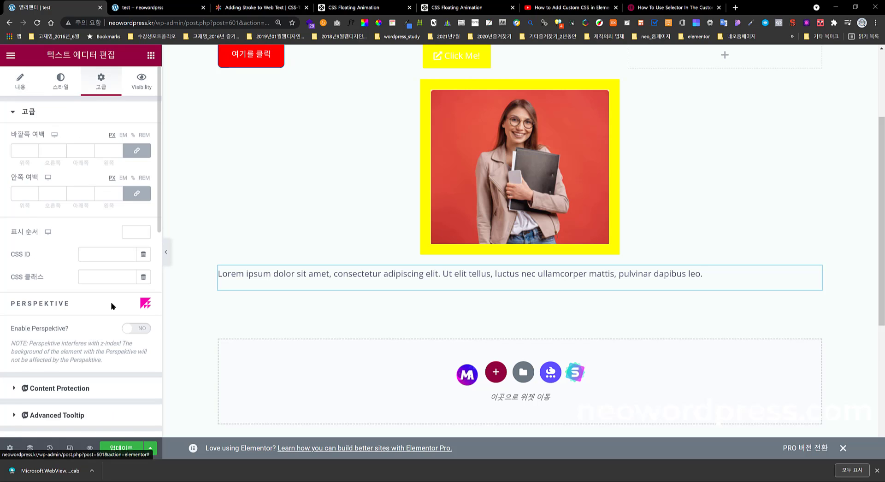
Step: Write a selector rule with color: red in the Text Editor widget's Master Addons Custom CSS
scroll(113, 305, down, 10)
click(113, 367)
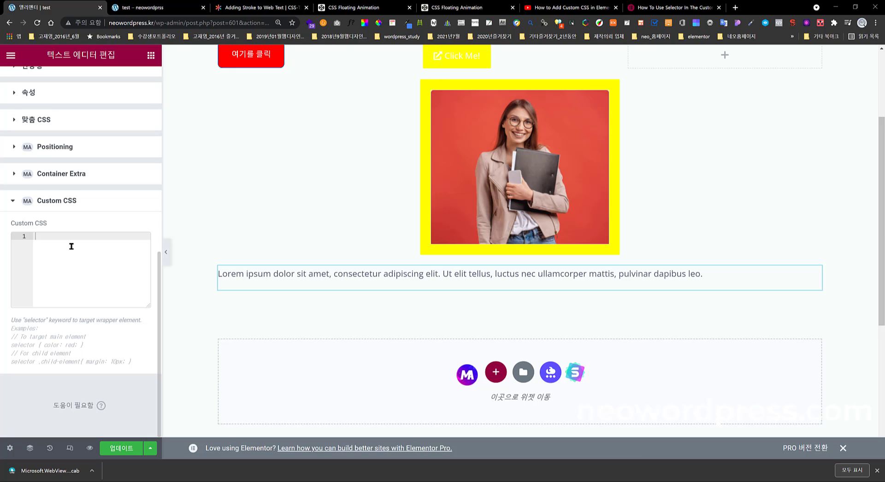
text(se)
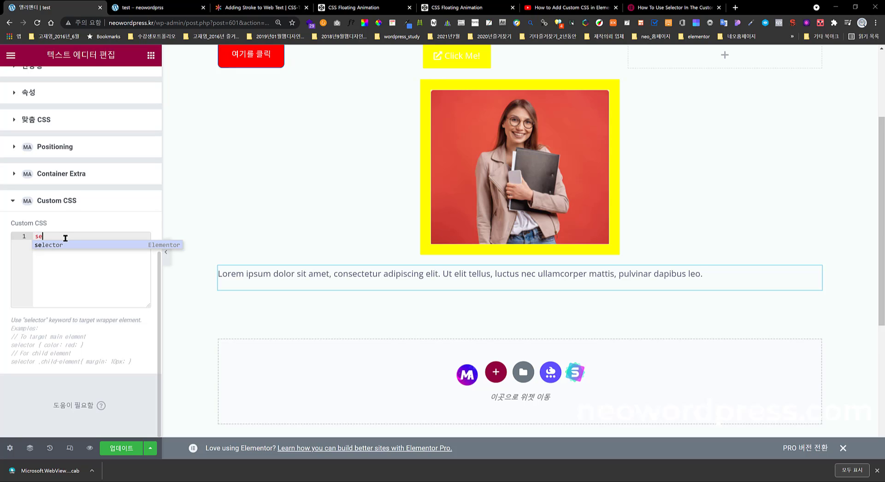
click(64, 245)
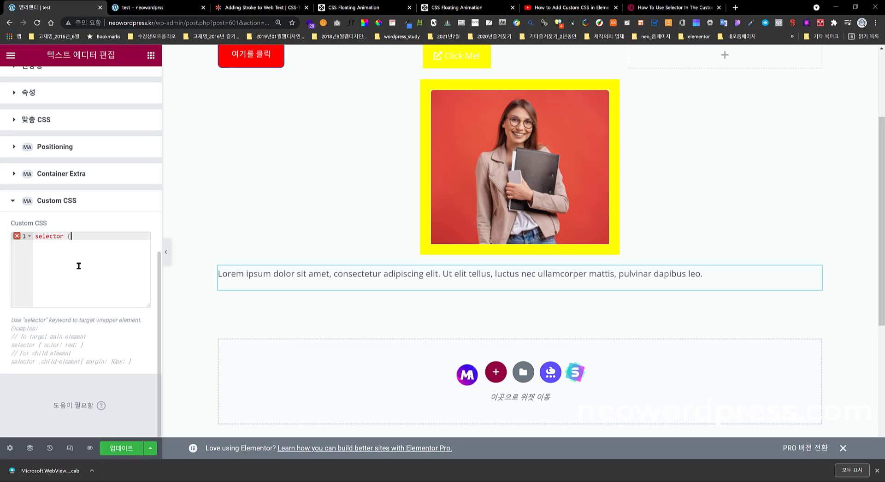
text({)
key(Return)
text(co)
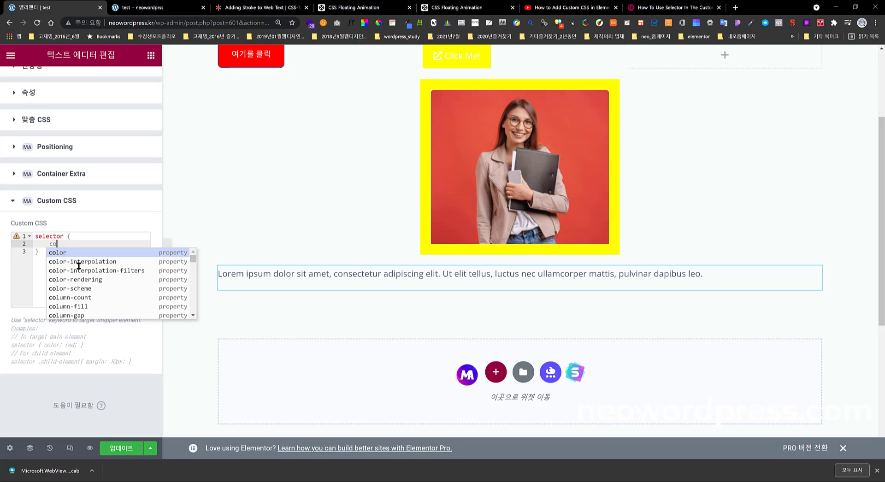
key(Return)
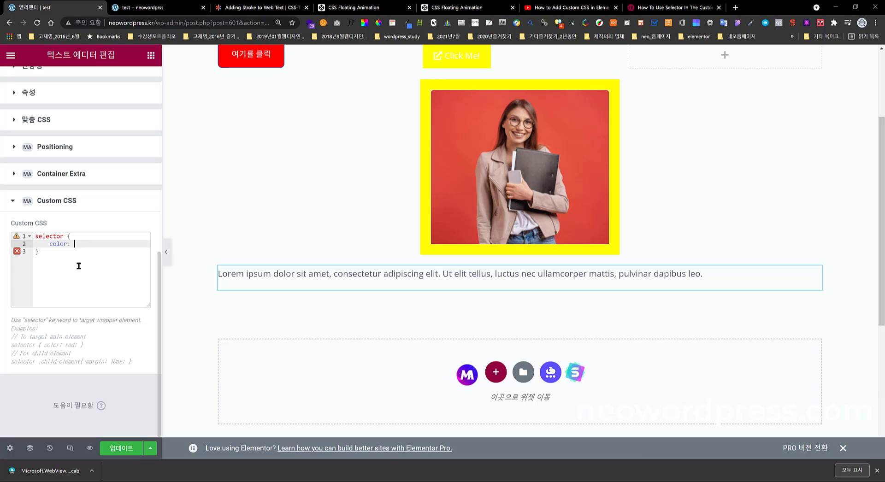
text(red;)
key(Return)
Step: Add font-size: 52px to the text widget's Custom CSS rule and update the page
text(f)
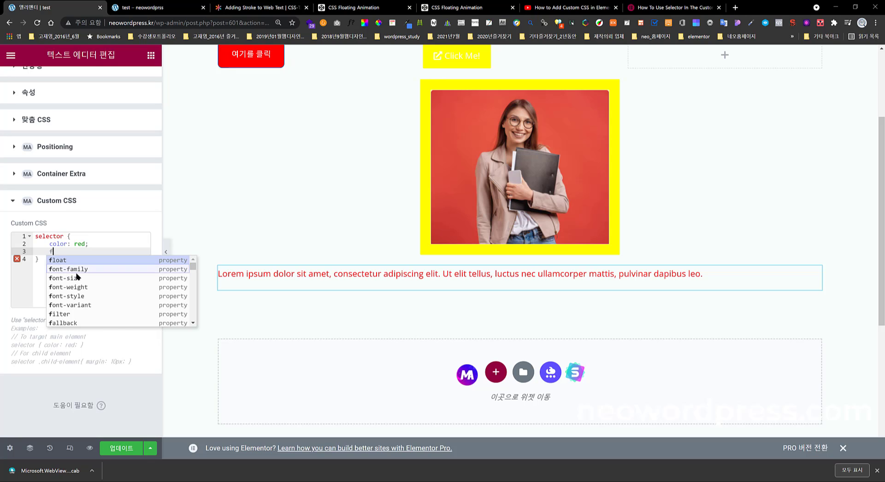
click(77, 277)
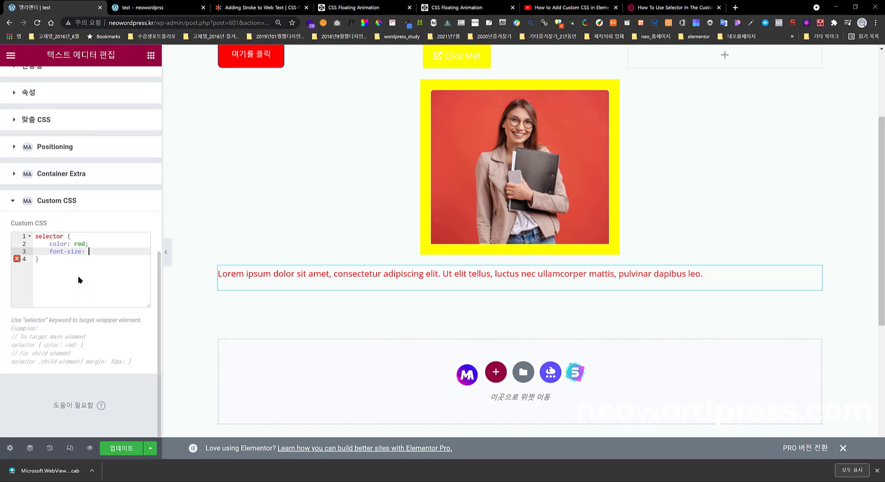
text(52px;)
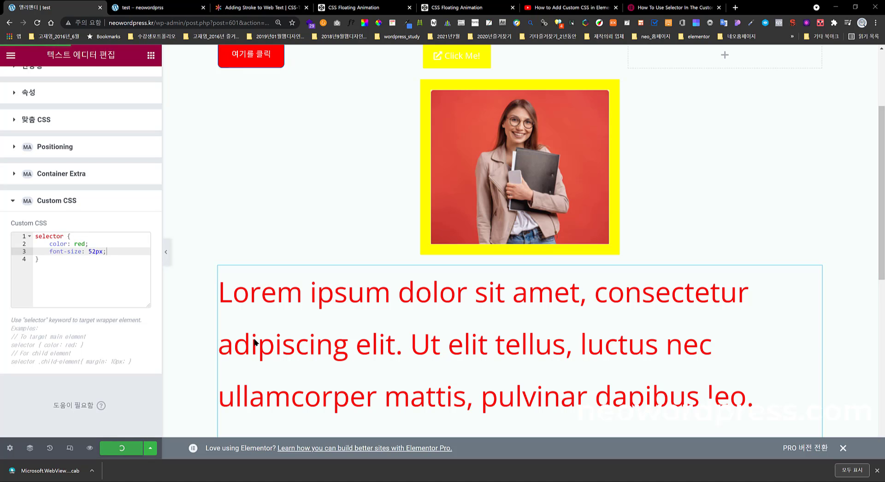
scroll(276, 363, down, 3)
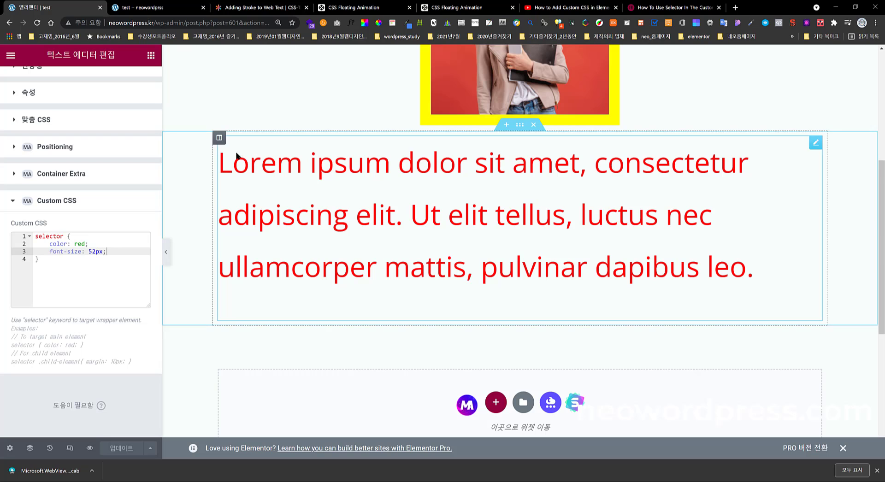
Step: Inspect the Lorem ipsum paragraph's HTML element on the test page preview
click(147, 8)
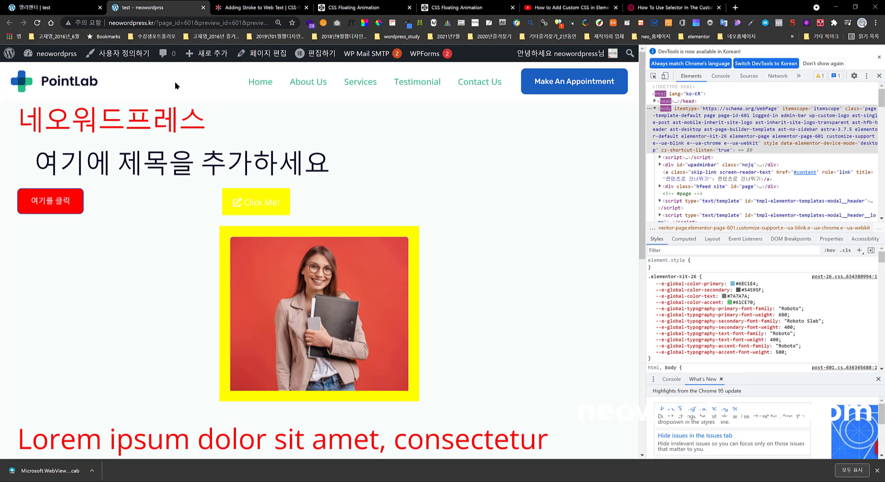
scroll(244, 236, down, 3)
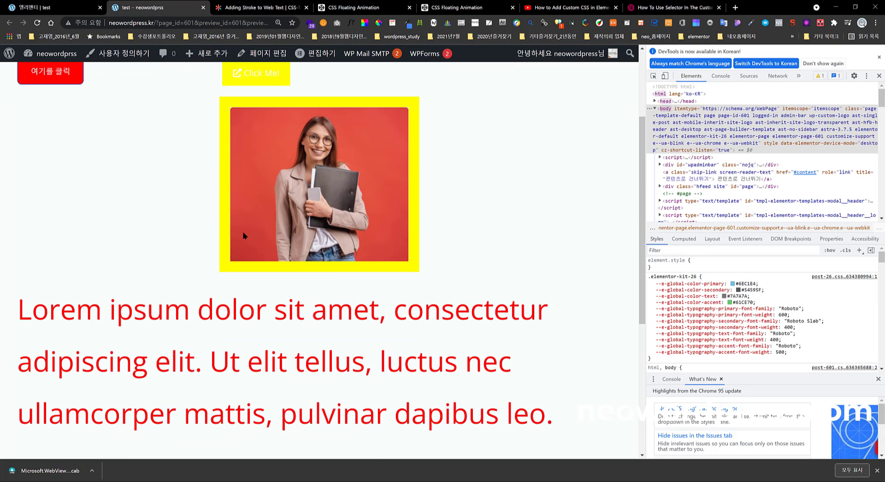
right_click(450, 315)
click(487, 300)
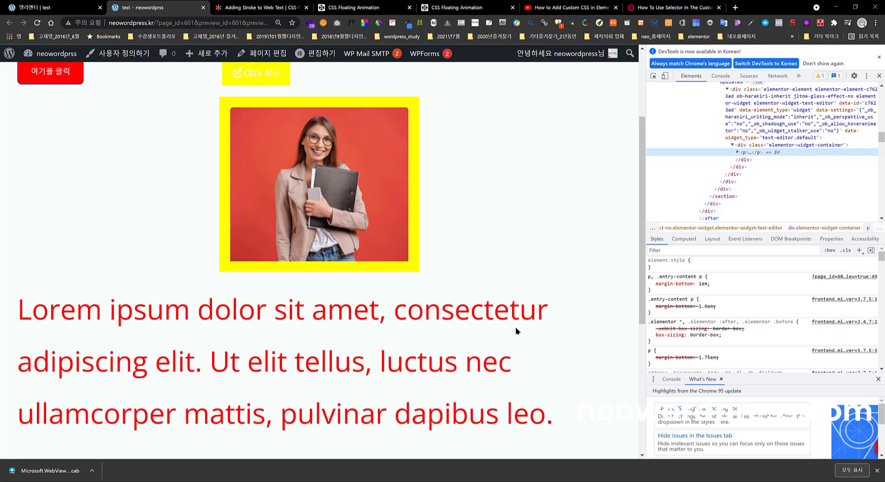
Step: Compare the text widget's styling in the Elementor editor with the test page preview, and review the other styled widgets
click(59, 12)
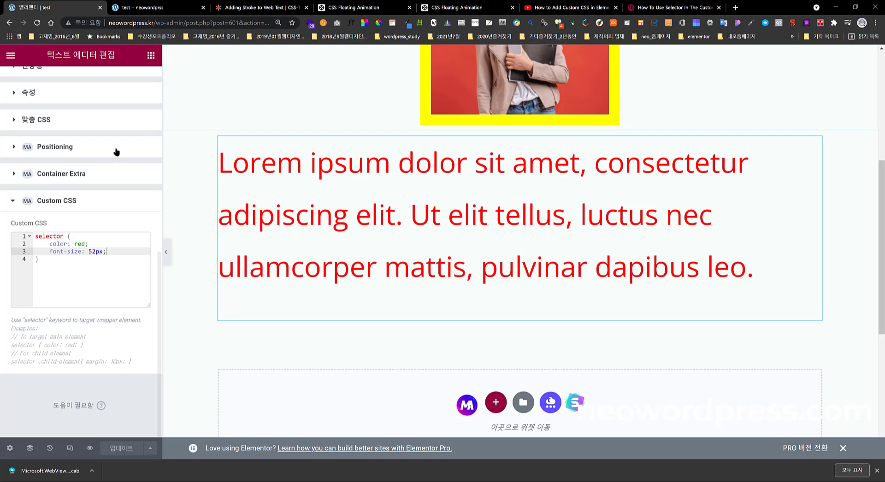
scroll(371, 272, up, 4)
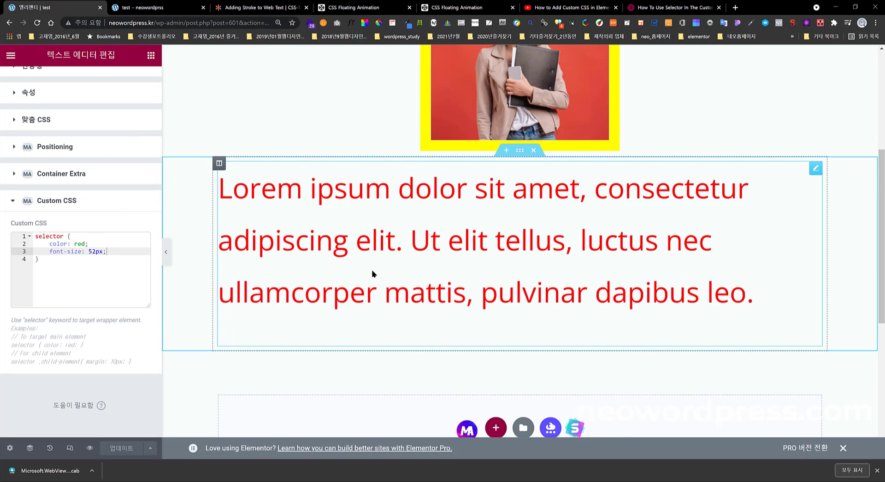
click(148, 7)
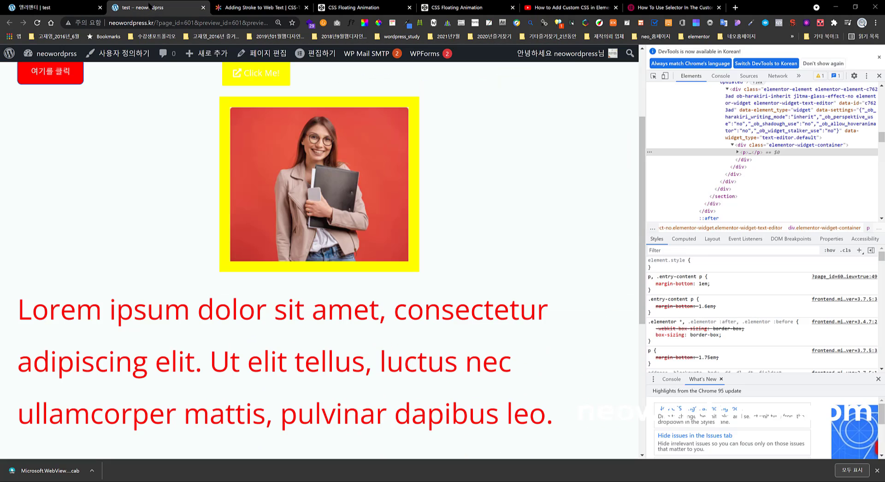
scroll(389, 211, down, 2)
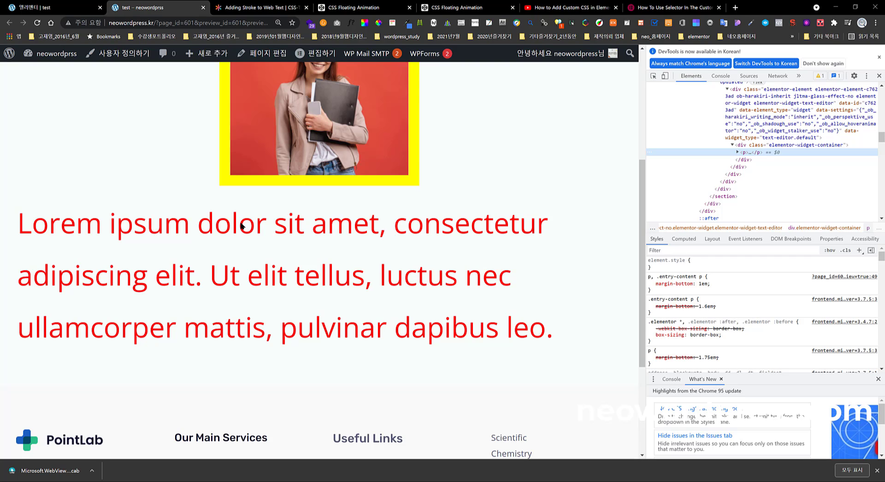
click(70, 8)
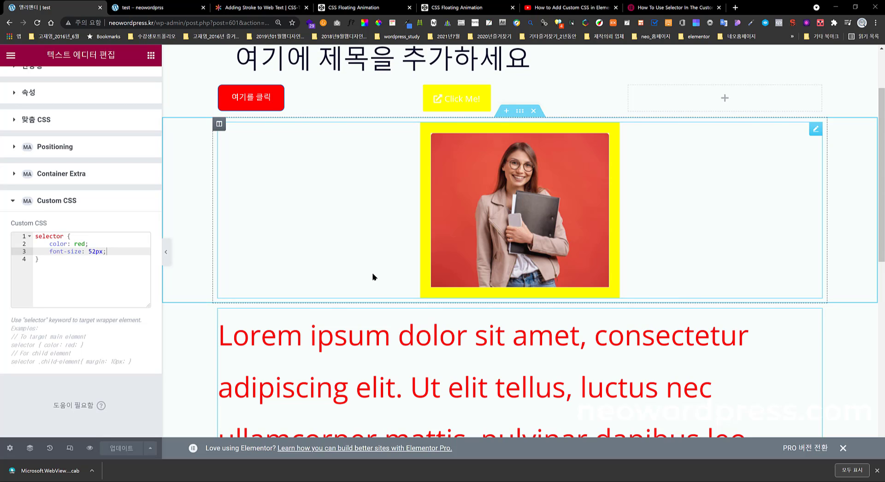
scroll(373, 278, down, 2)
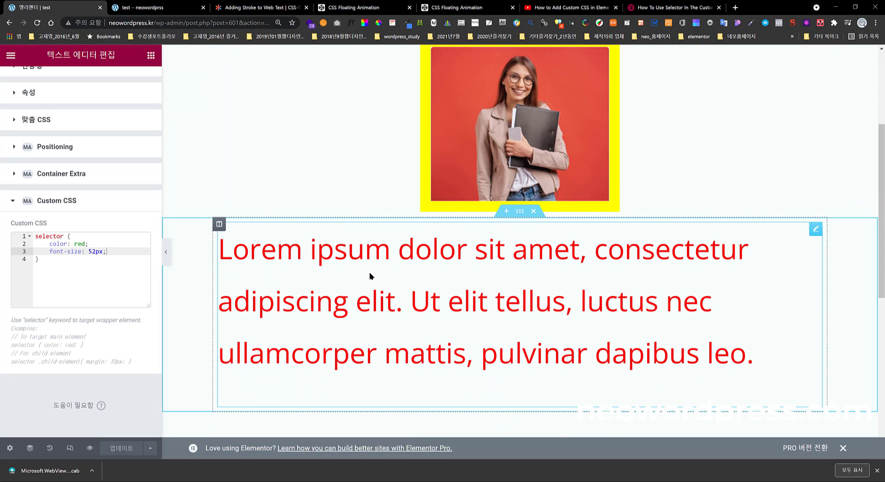
scroll(371, 272, up, 3)
scroll(425, 275, up, 1)
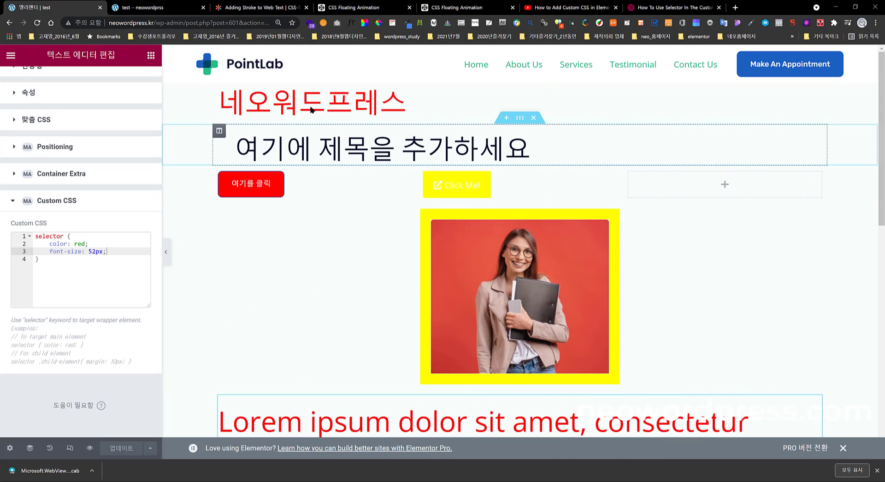